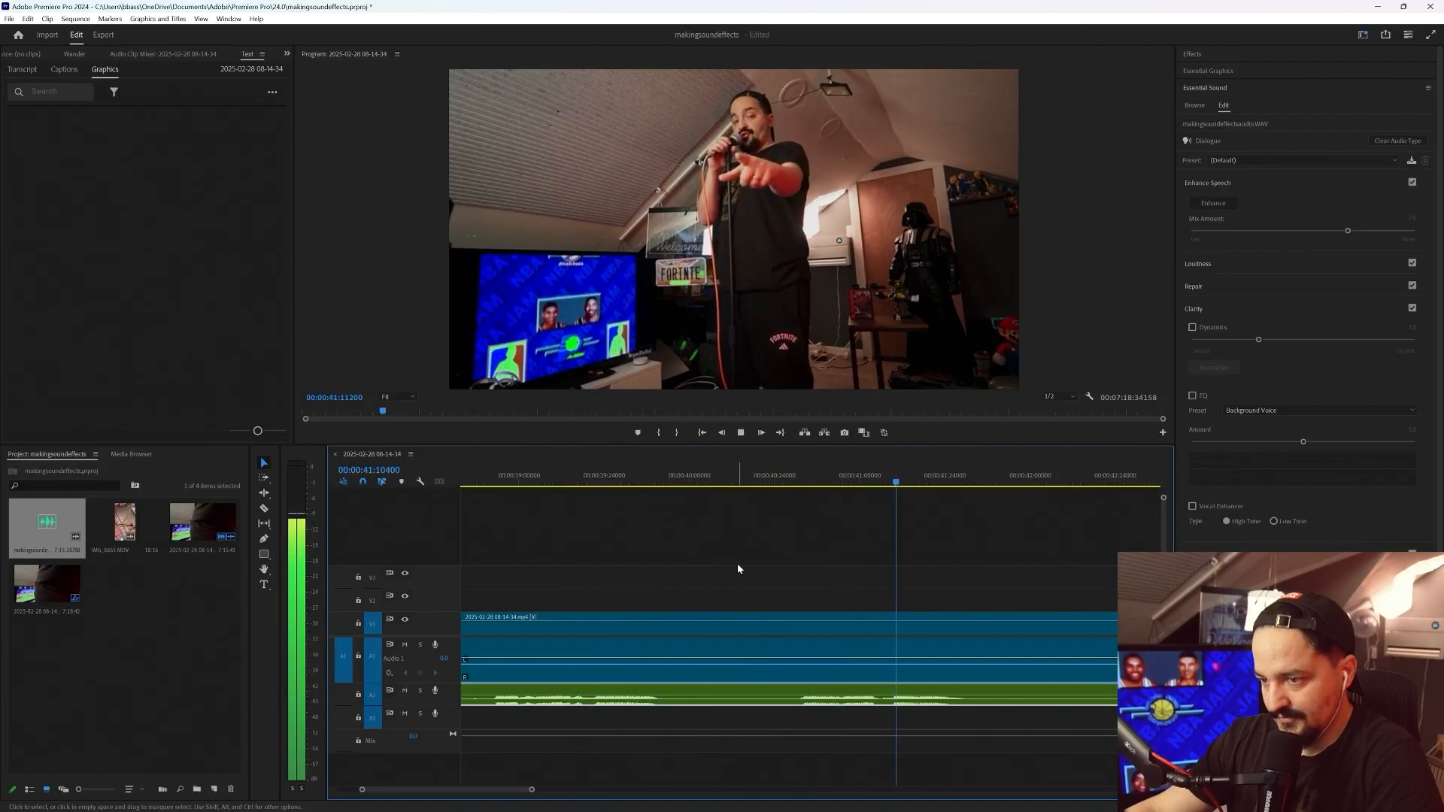
Unlink the camera clip's audio from its video and delete the camera audio, keeping the separate WAV recording
key(space)
key(minus)
key(minus)
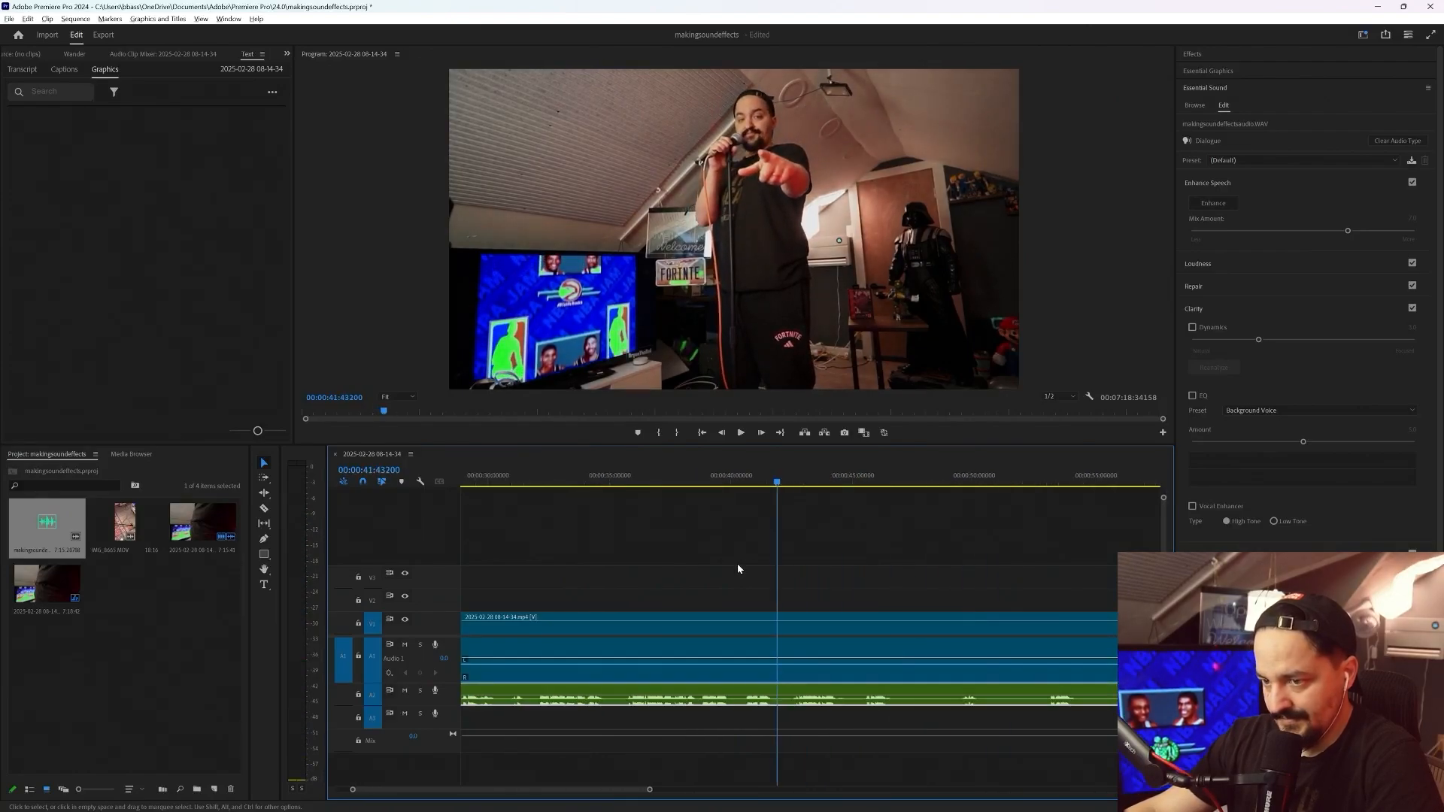
key(minus)
key(minus)
key(minus)
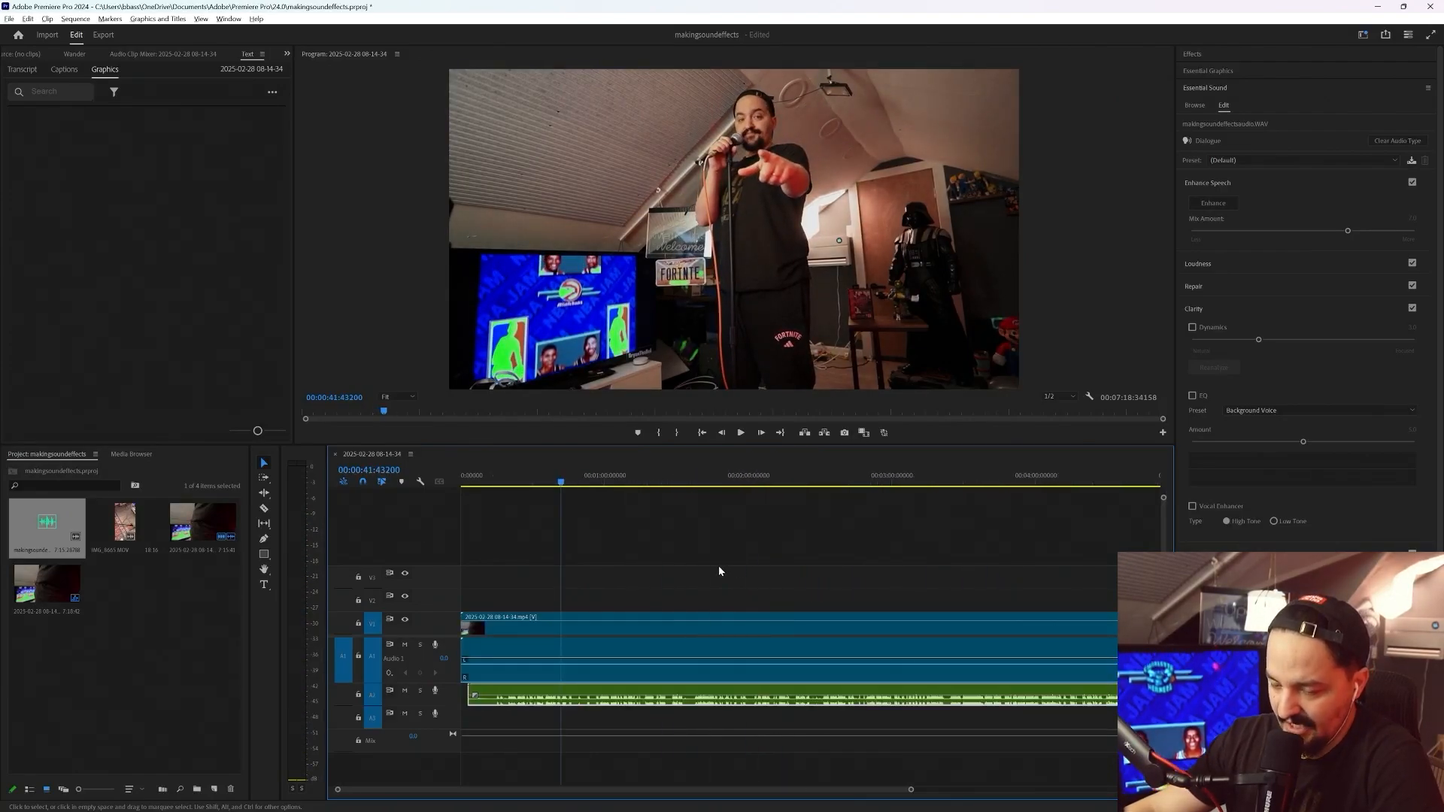
right_click(573, 626)
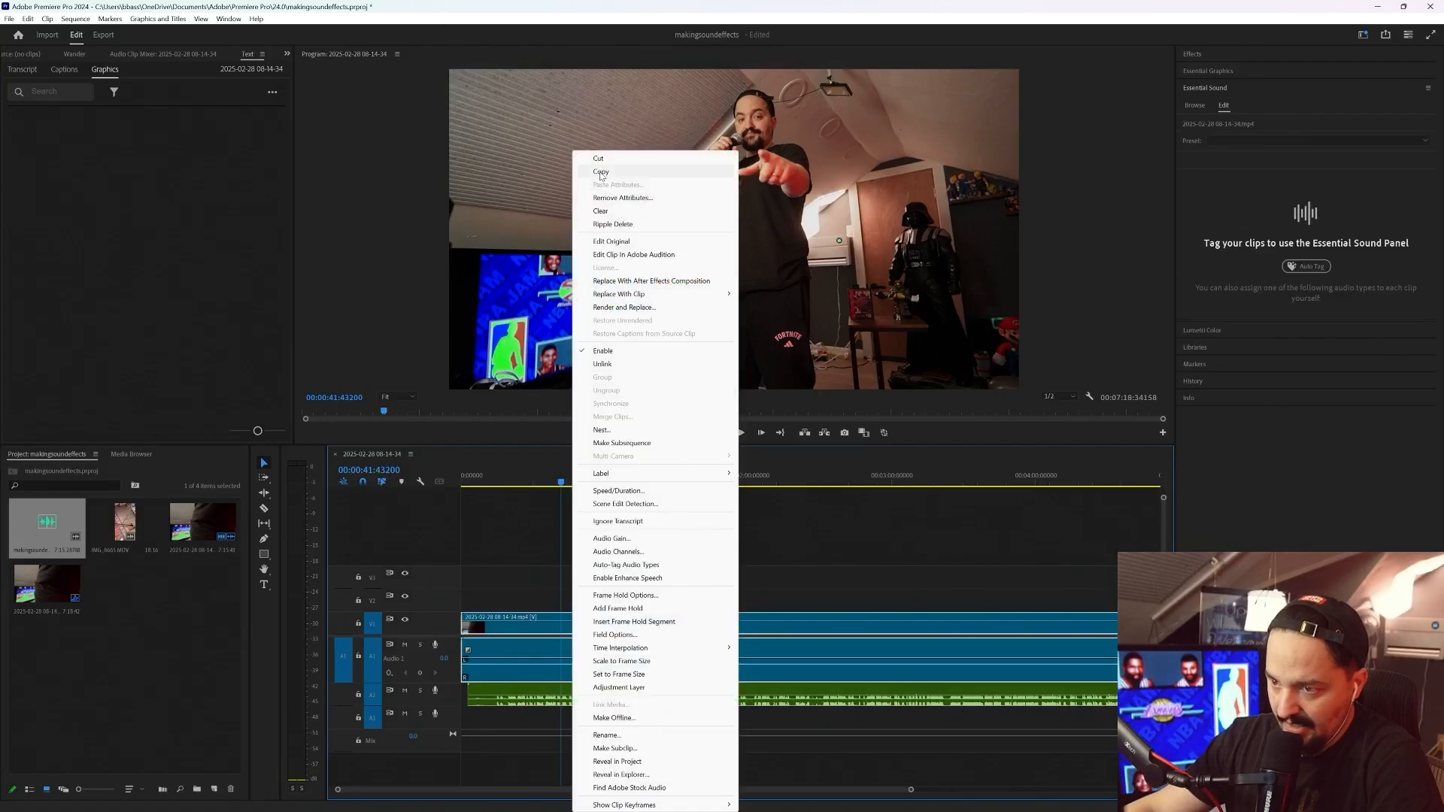
click(623, 365)
click(531, 662)
key(Delete)
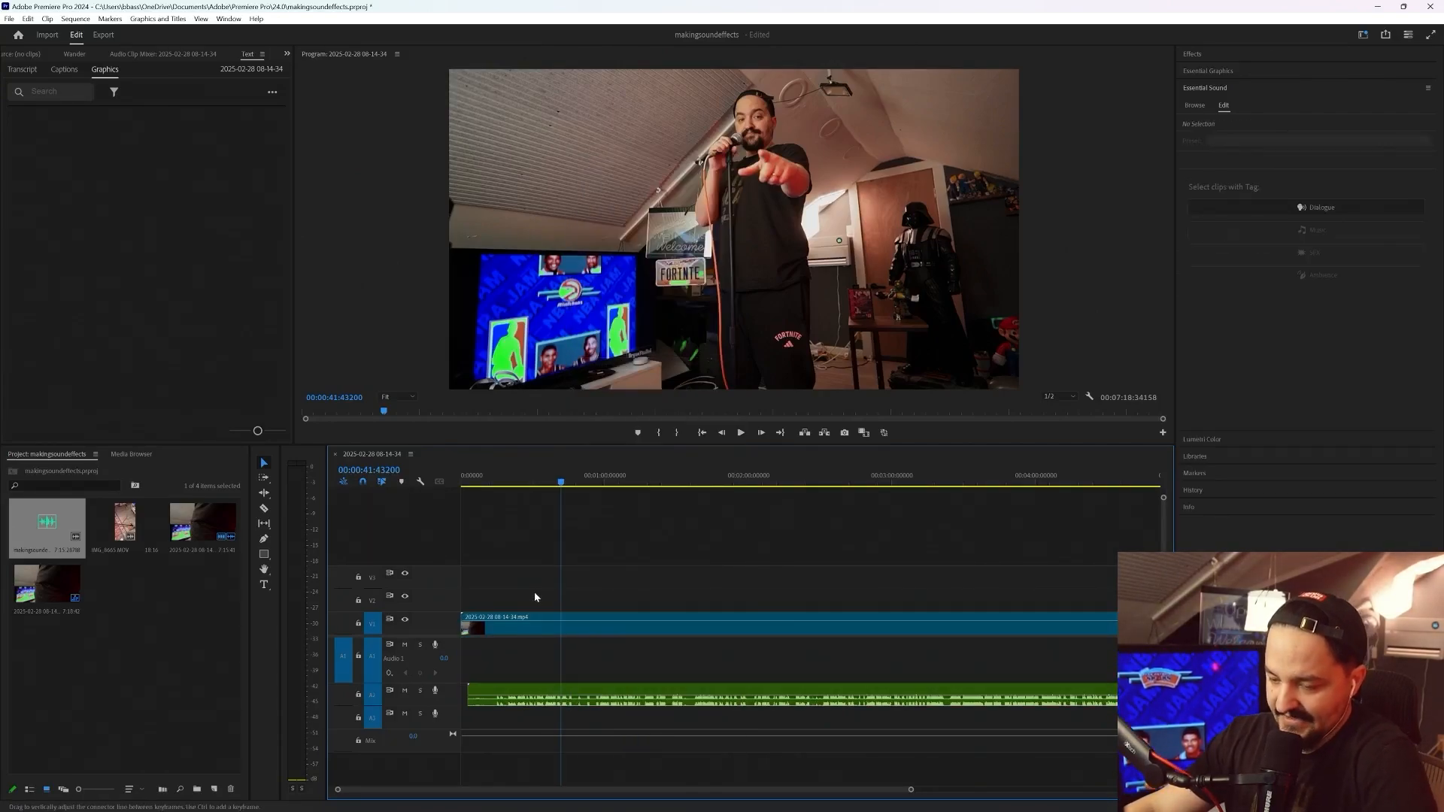
Split the video and the WAV recording at about 15 seconds and delete the portions before the cut
drag(535, 568, 516, 785)
click(528, 667)
scroll(475, 690, up, 3)
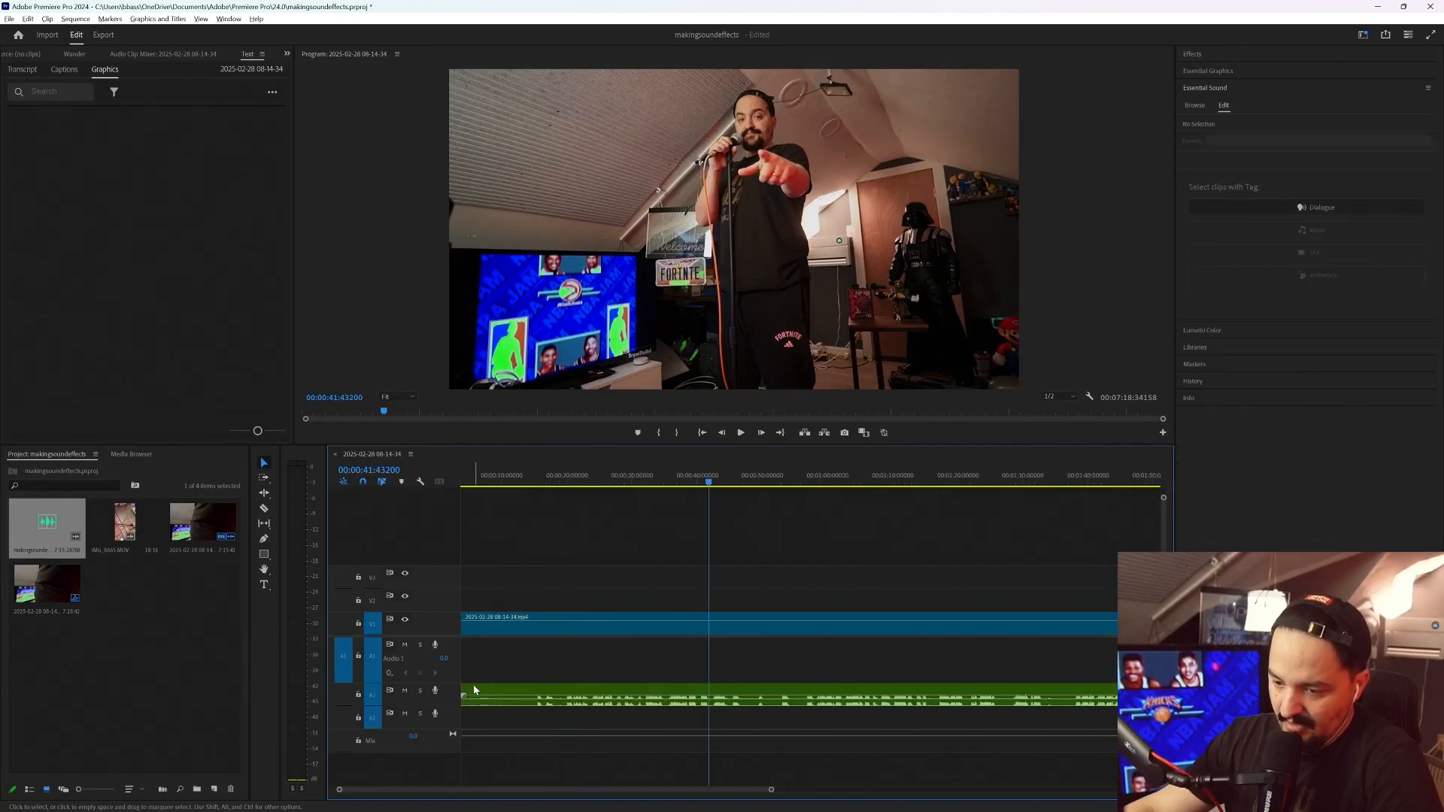
click(535, 479)
key(c)
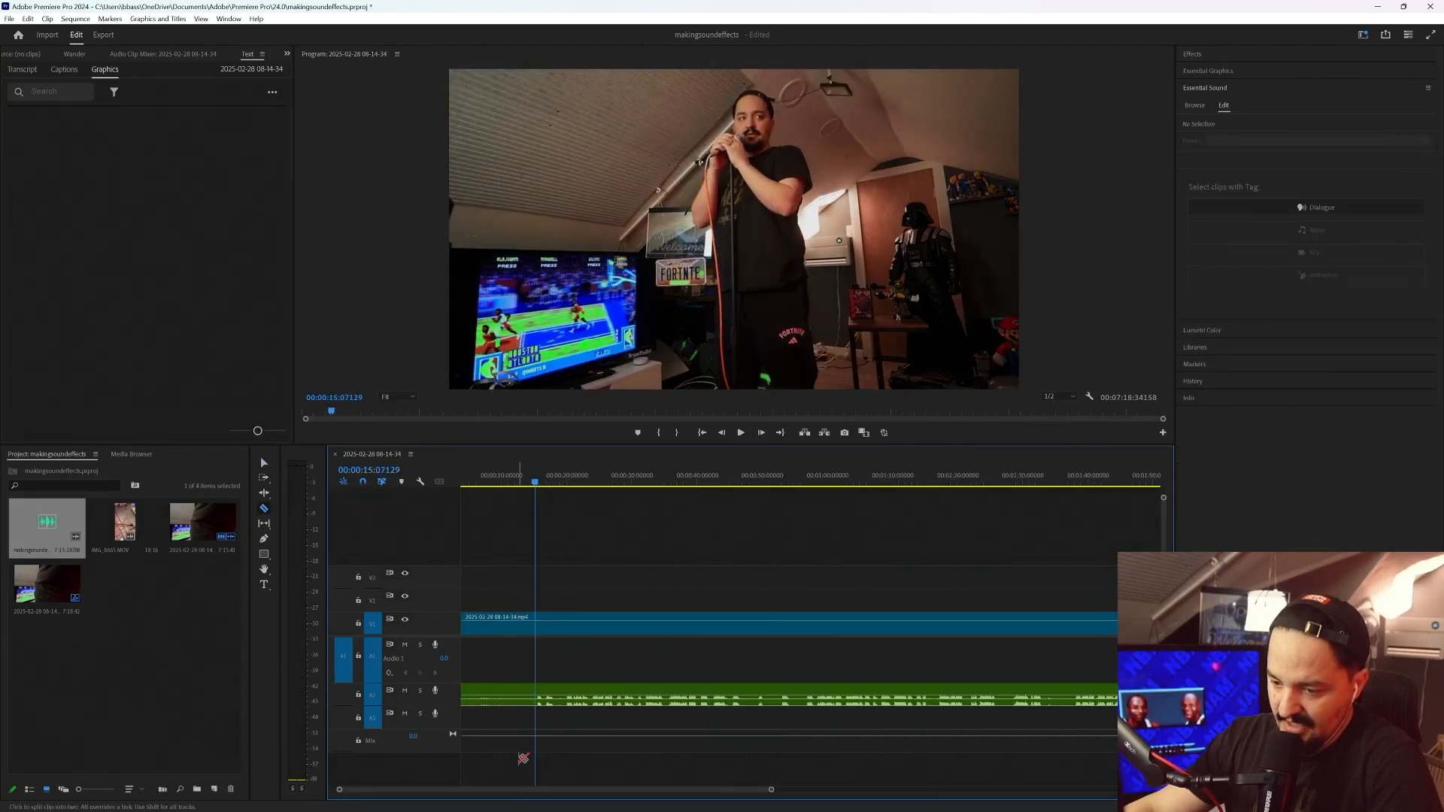
drag(512, 630, 499, 787)
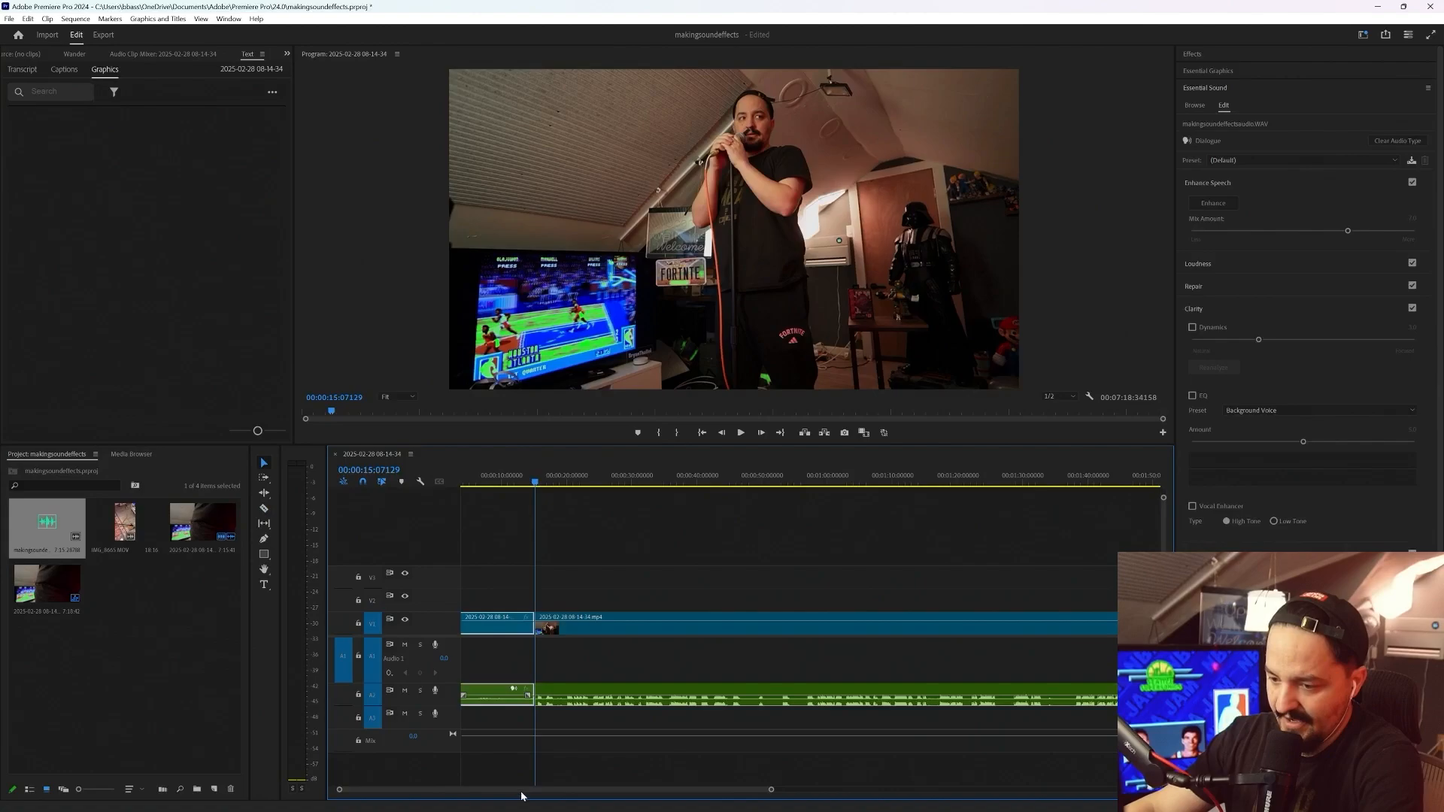
key(Delete)
Nest the trimmed video and audio together as Nested Sequence 01 and move the nest to the start of the timeline
drag(587, 551, 636, 663)
right_click(614, 622)
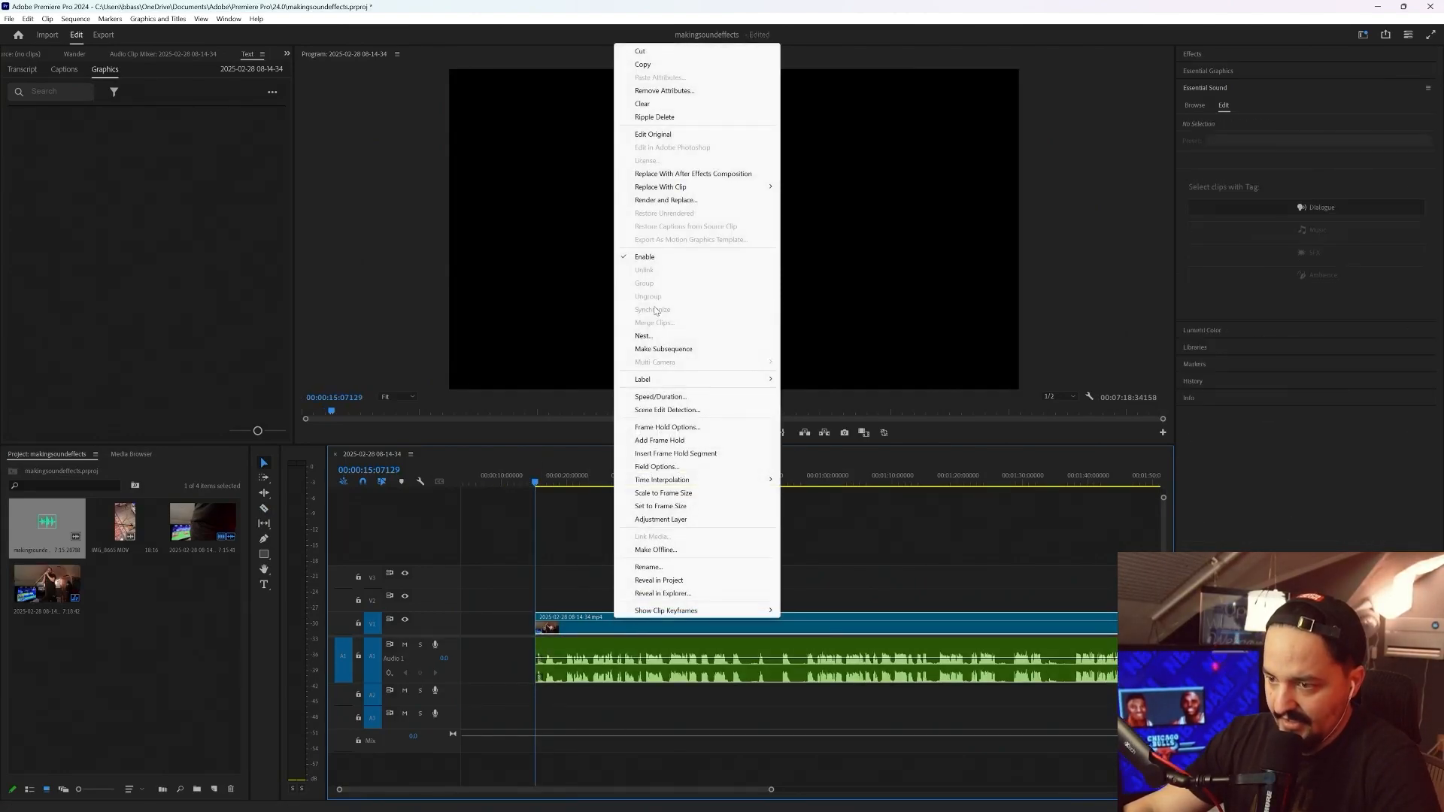
drag(514, 630, 597, 654)
right_click(603, 622)
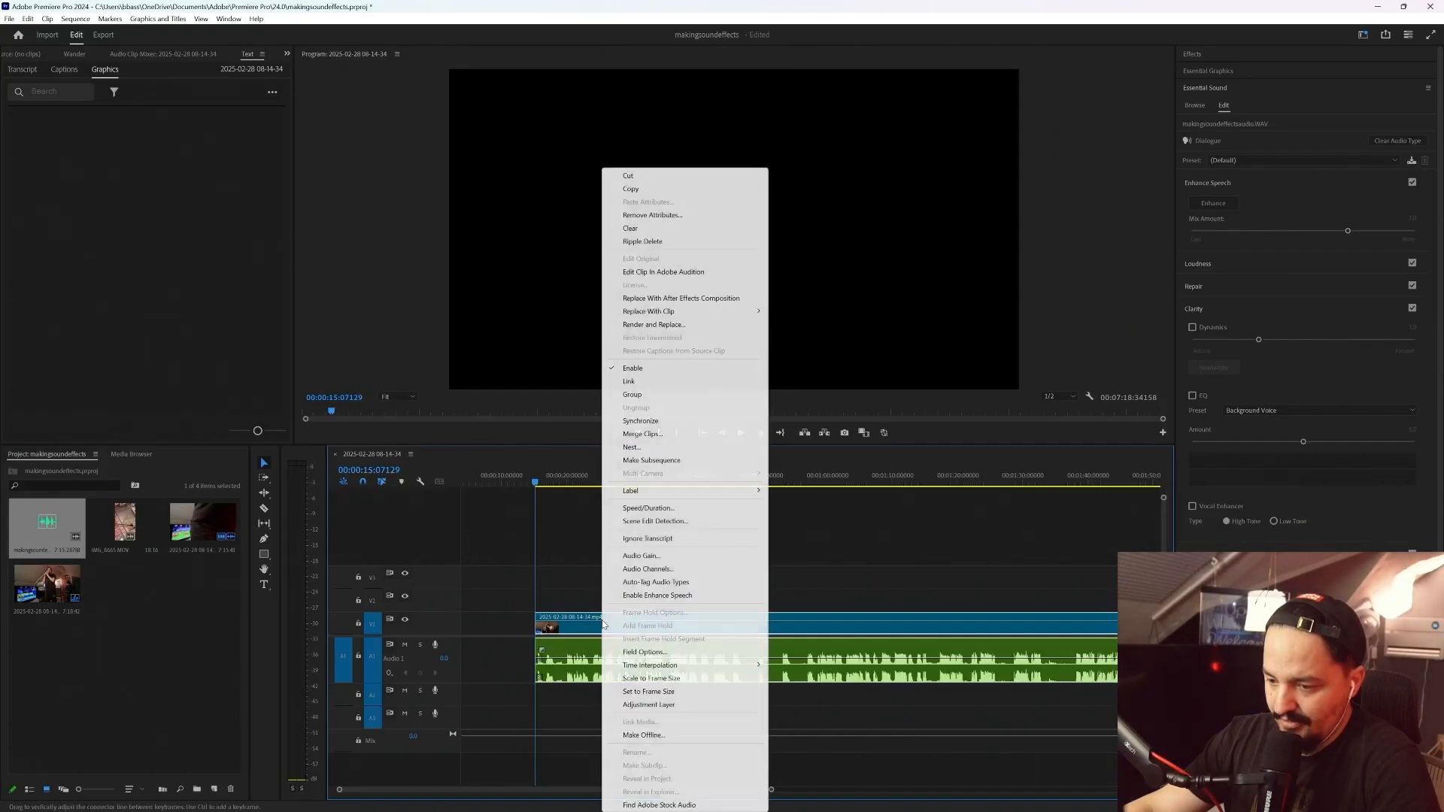
click(665, 448)
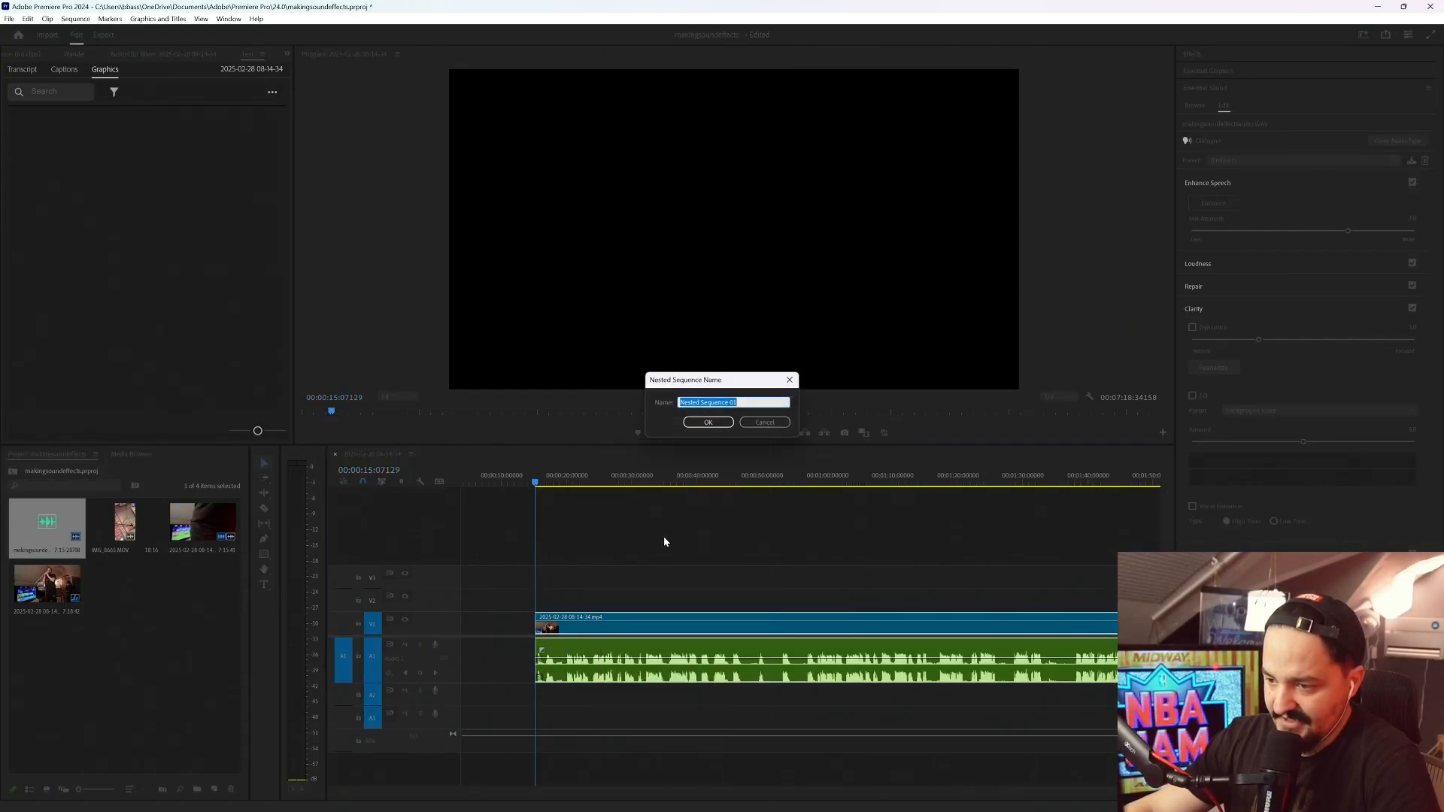
click(708, 422)
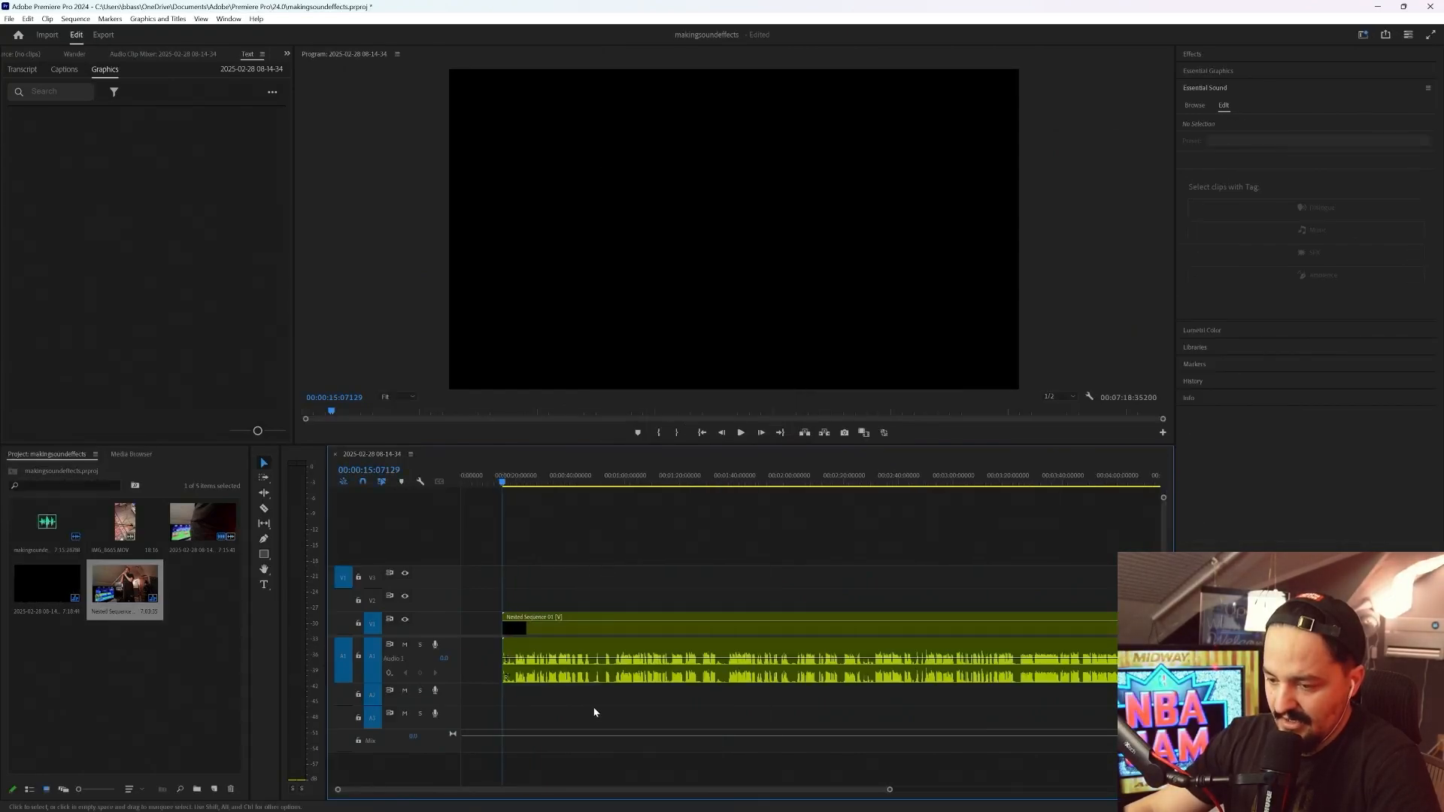
click(626, 619)
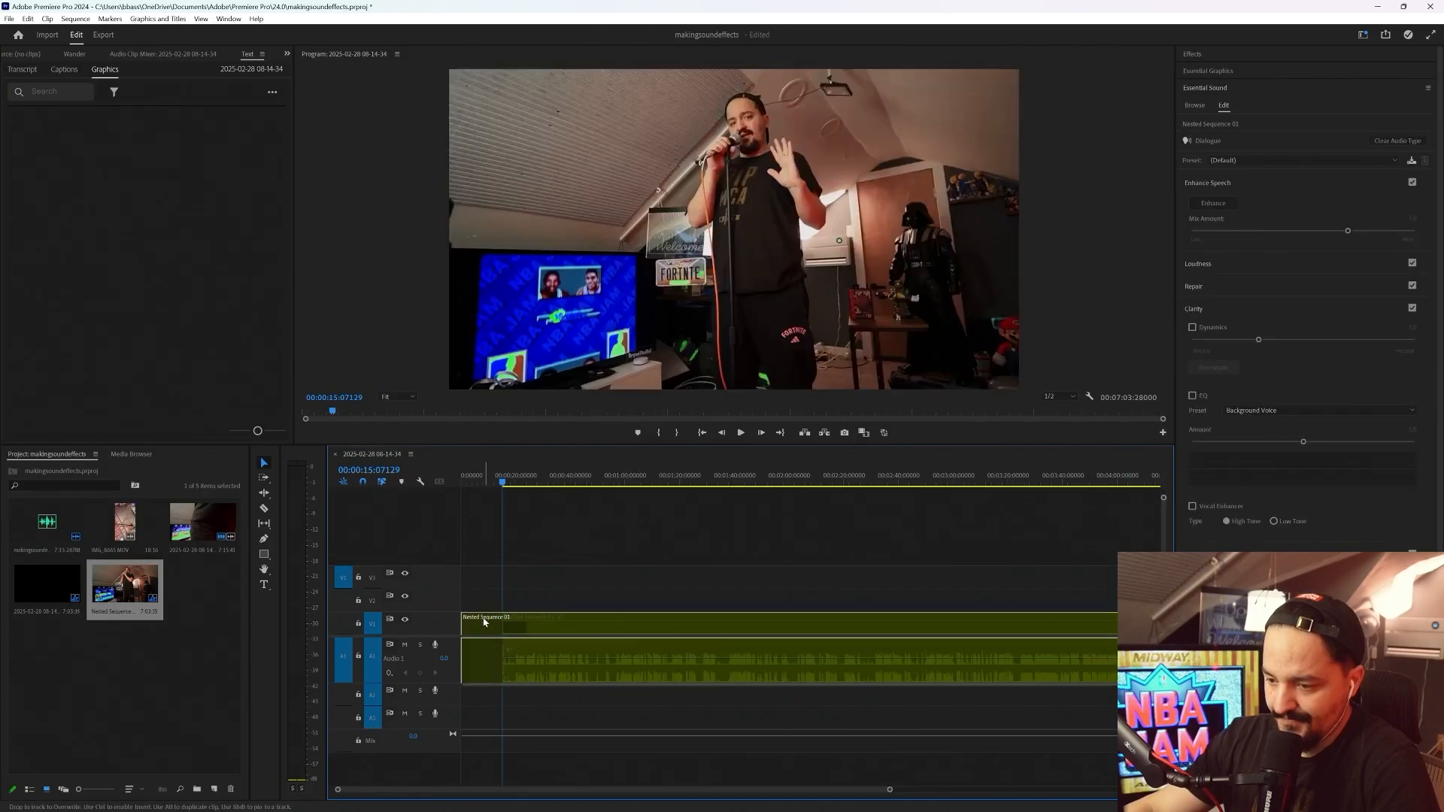
Place the vertical phone video around 5:55 on a track above the nested sequence, with its audio below
key(minus)
key(minus)
key(minus)
scroll(980, 579, up, 6)
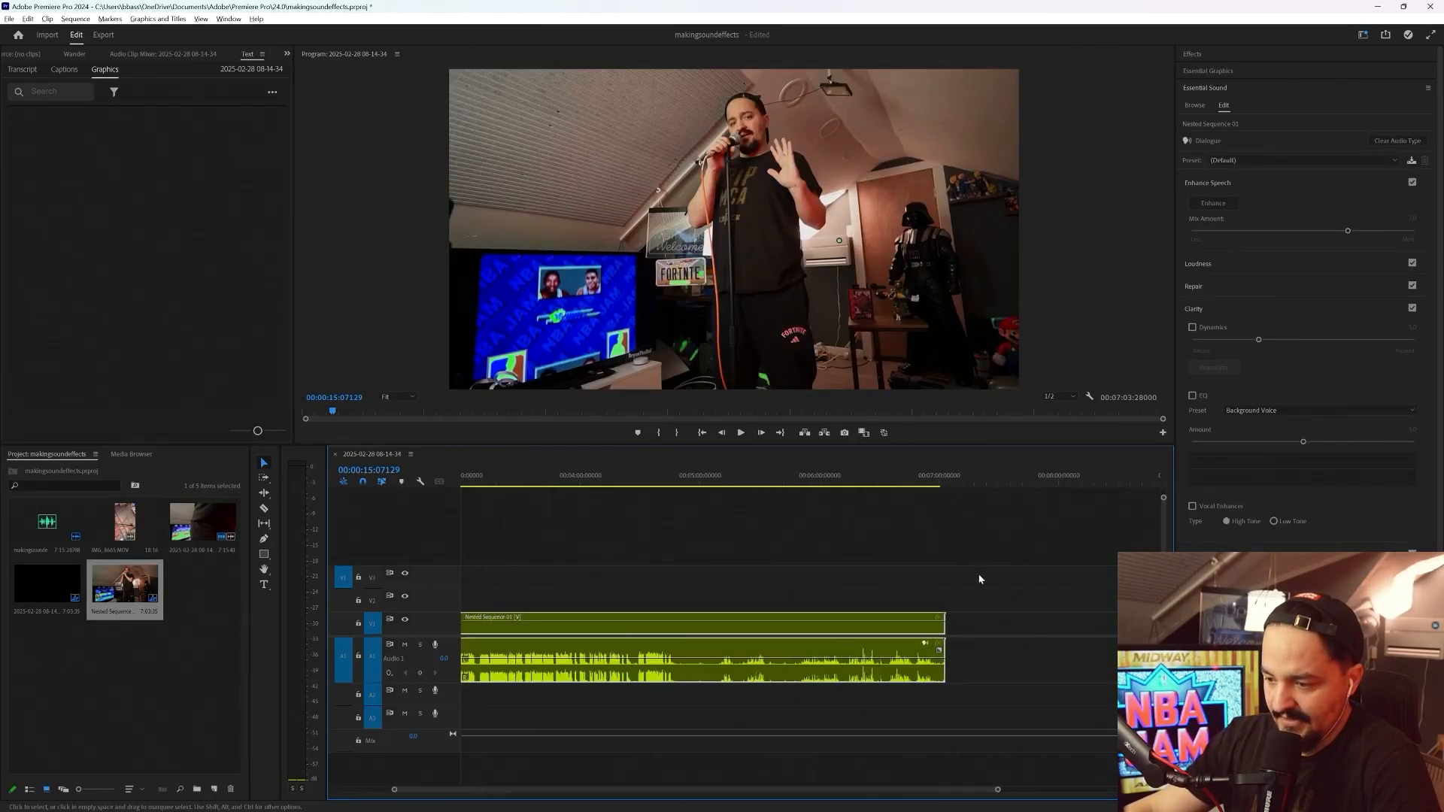
drag(614, 480, 819, 478)
key(space)
click(810, 476)
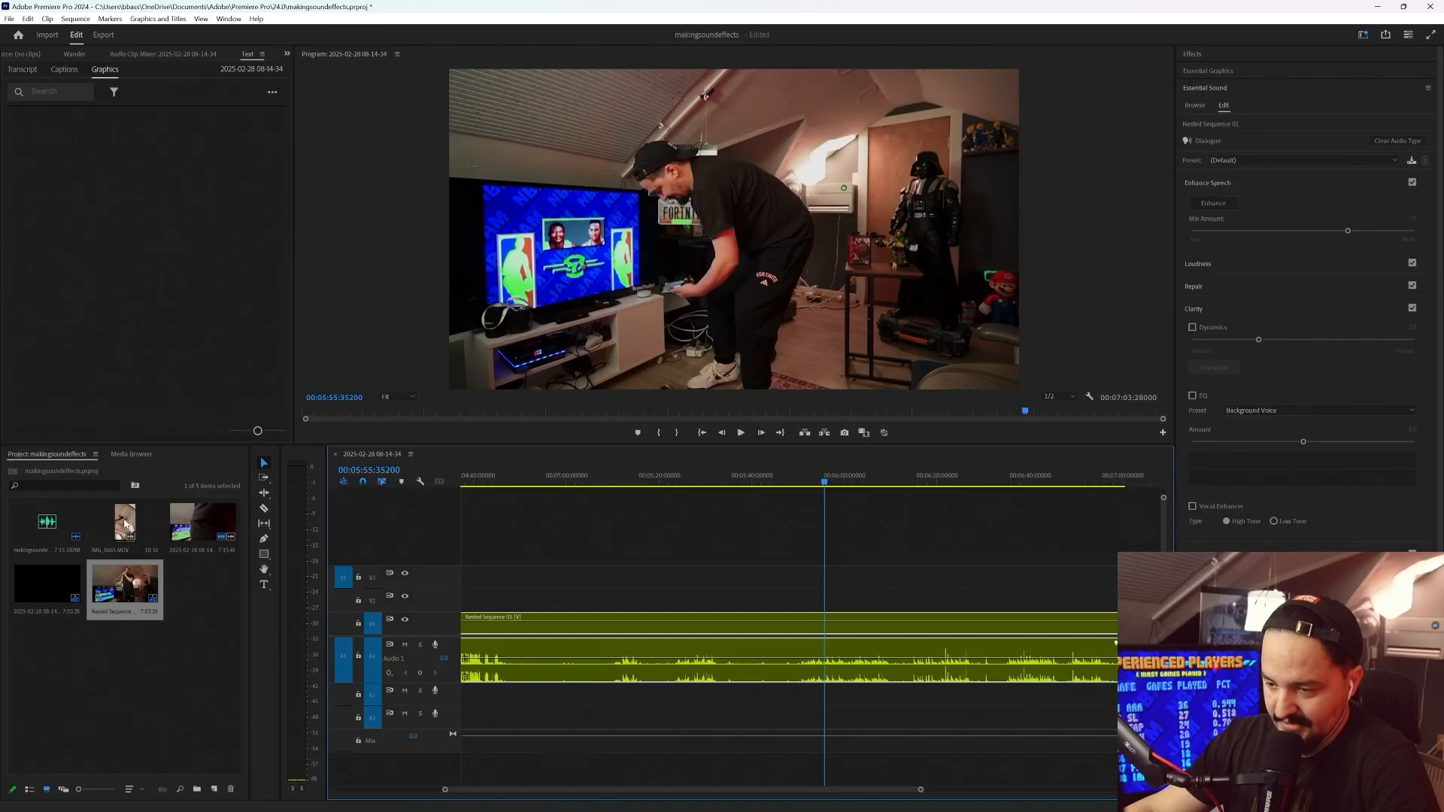
drag(125, 523, 810, 552)
Scale the phone video to the frame size and position it along the left edge of the picture
right_click(847, 696)
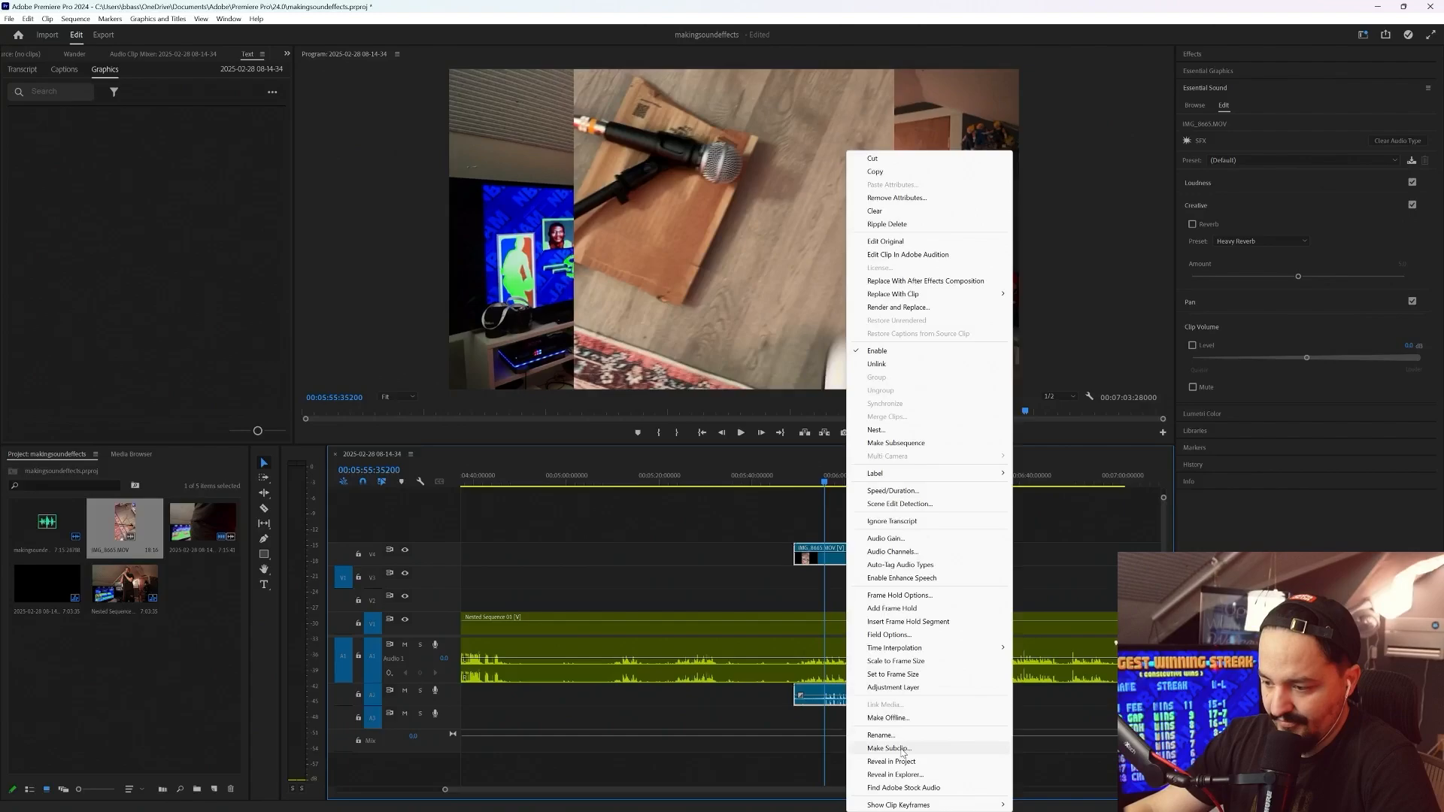
click(915, 662)
drag(782, 286, 583, 292)
Shift the phone clip later so its audio peaks line up with the nested sequence's peaks between about 6:35 and 6:46
scroll(870, 665, up, 5)
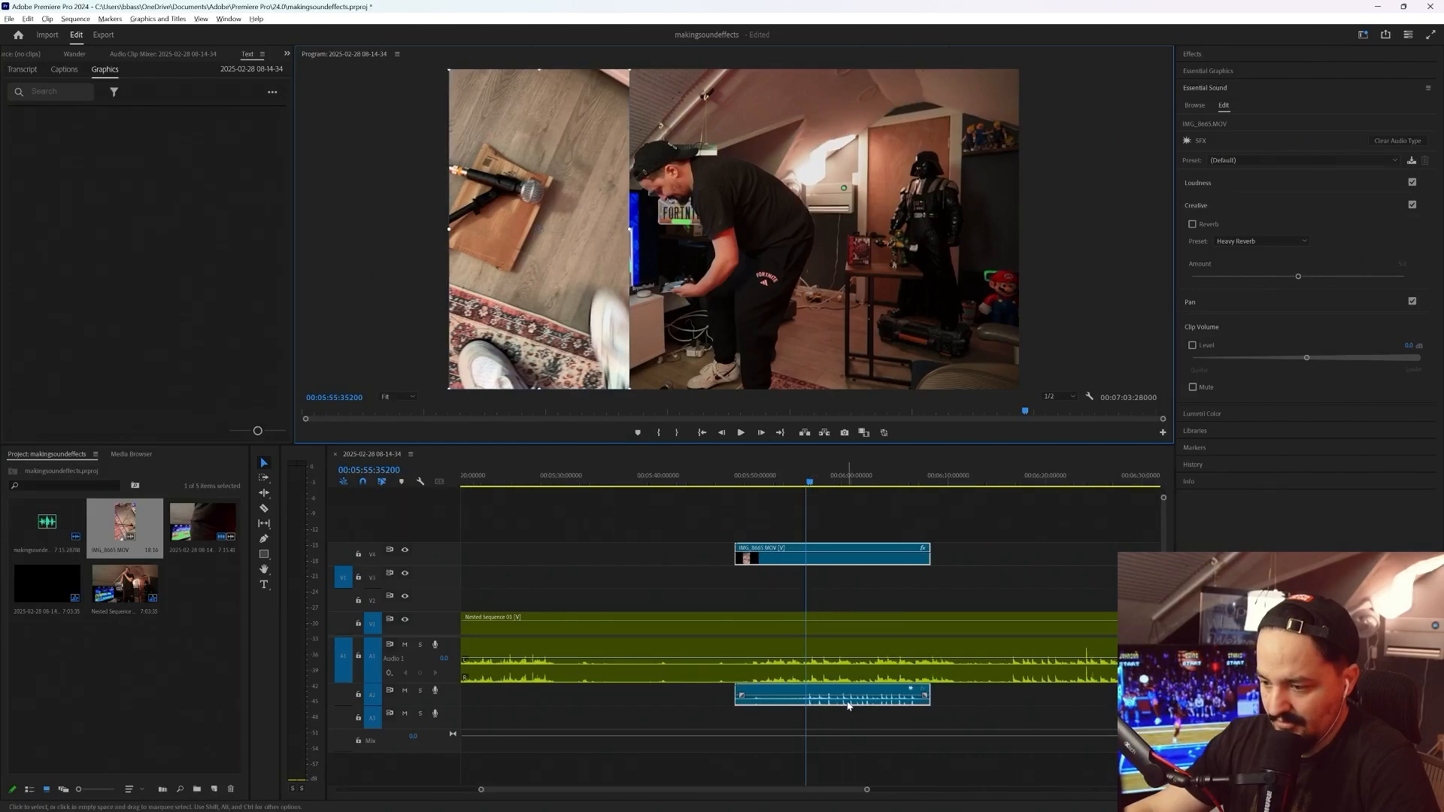
scroll(756, 743, down, 4)
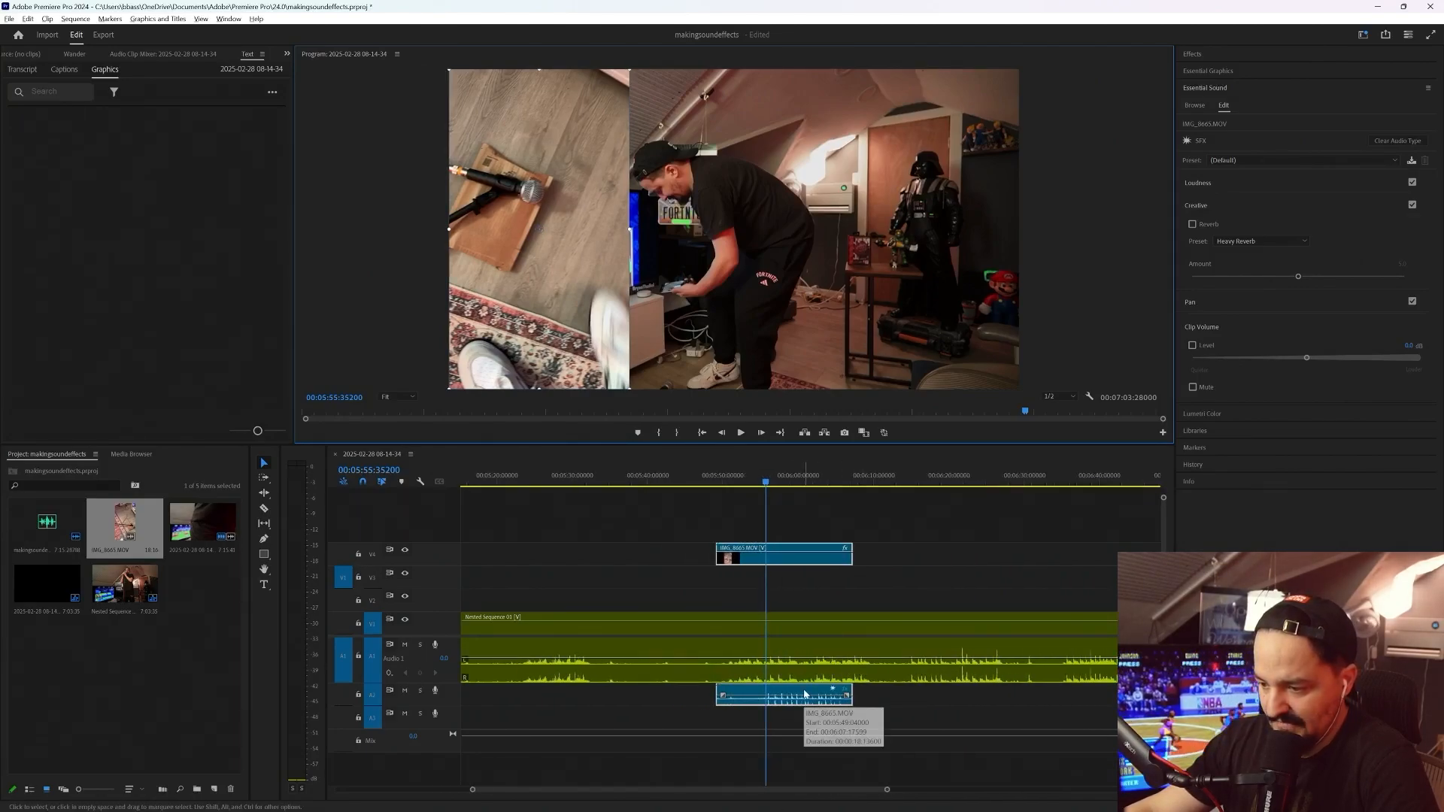
scroll(804, 693, down, 2)
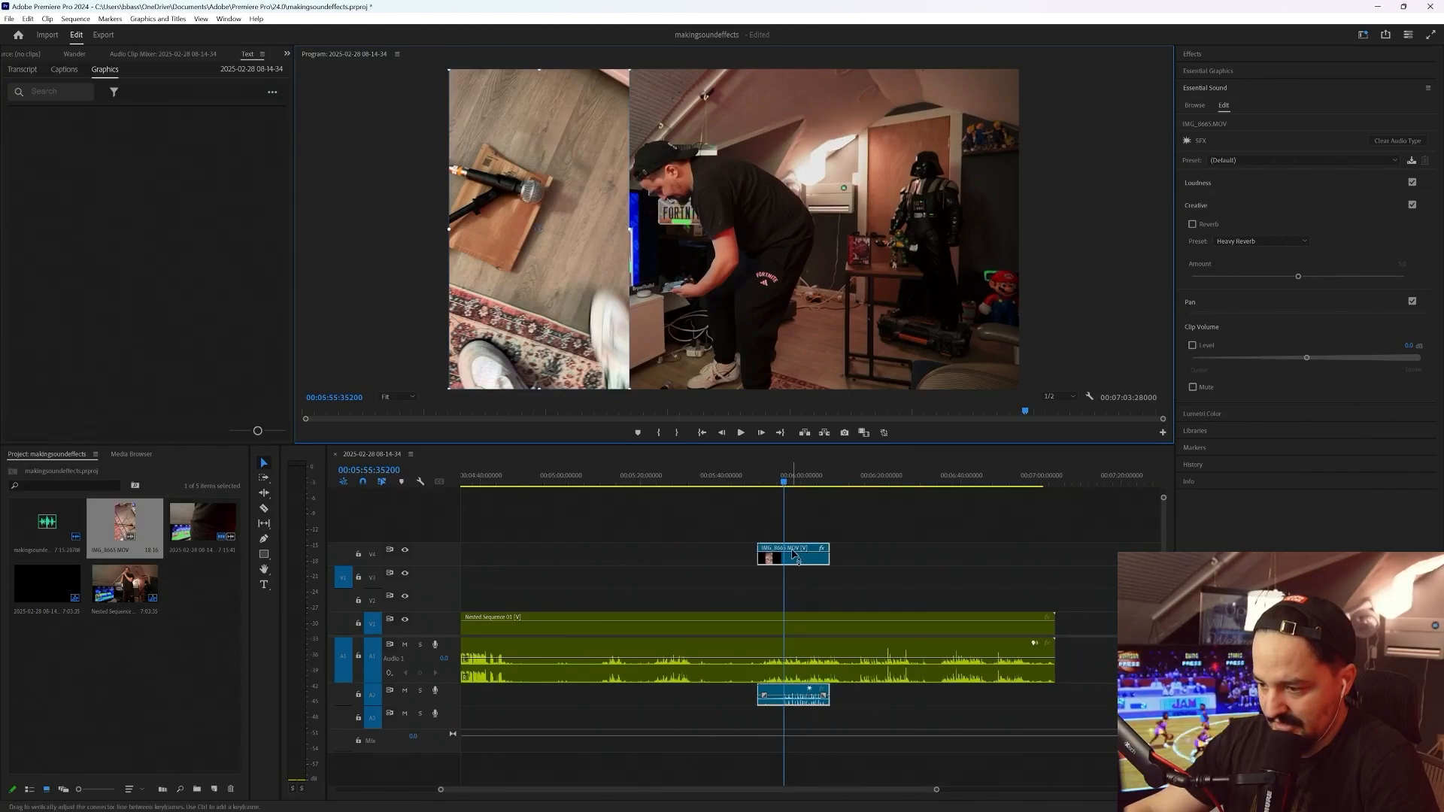
drag(794, 552, 883, 562)
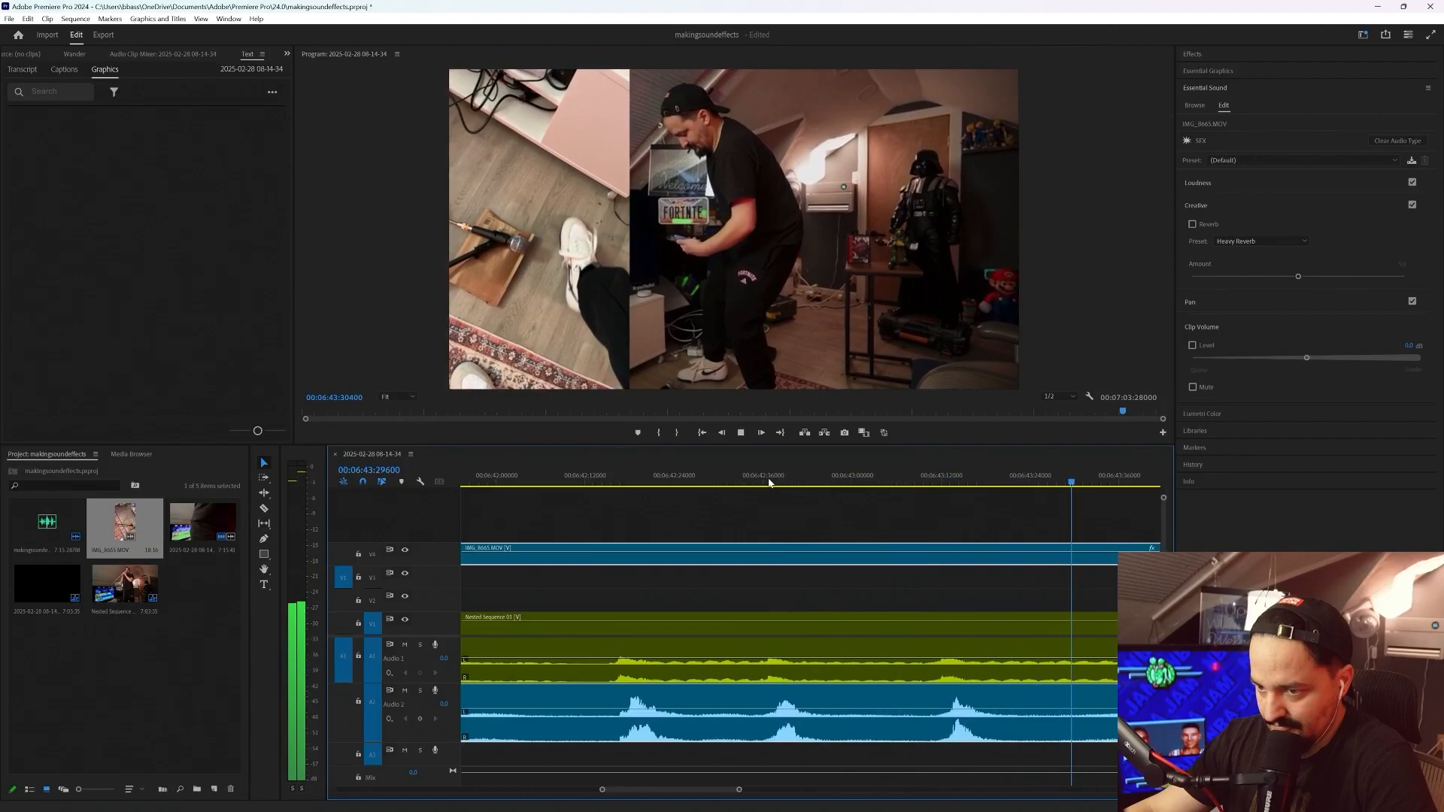
key(space)
Mute track Audio 1 and play the phone clip's sound alone from about 6:35
scroll(754, 482, down, 3)
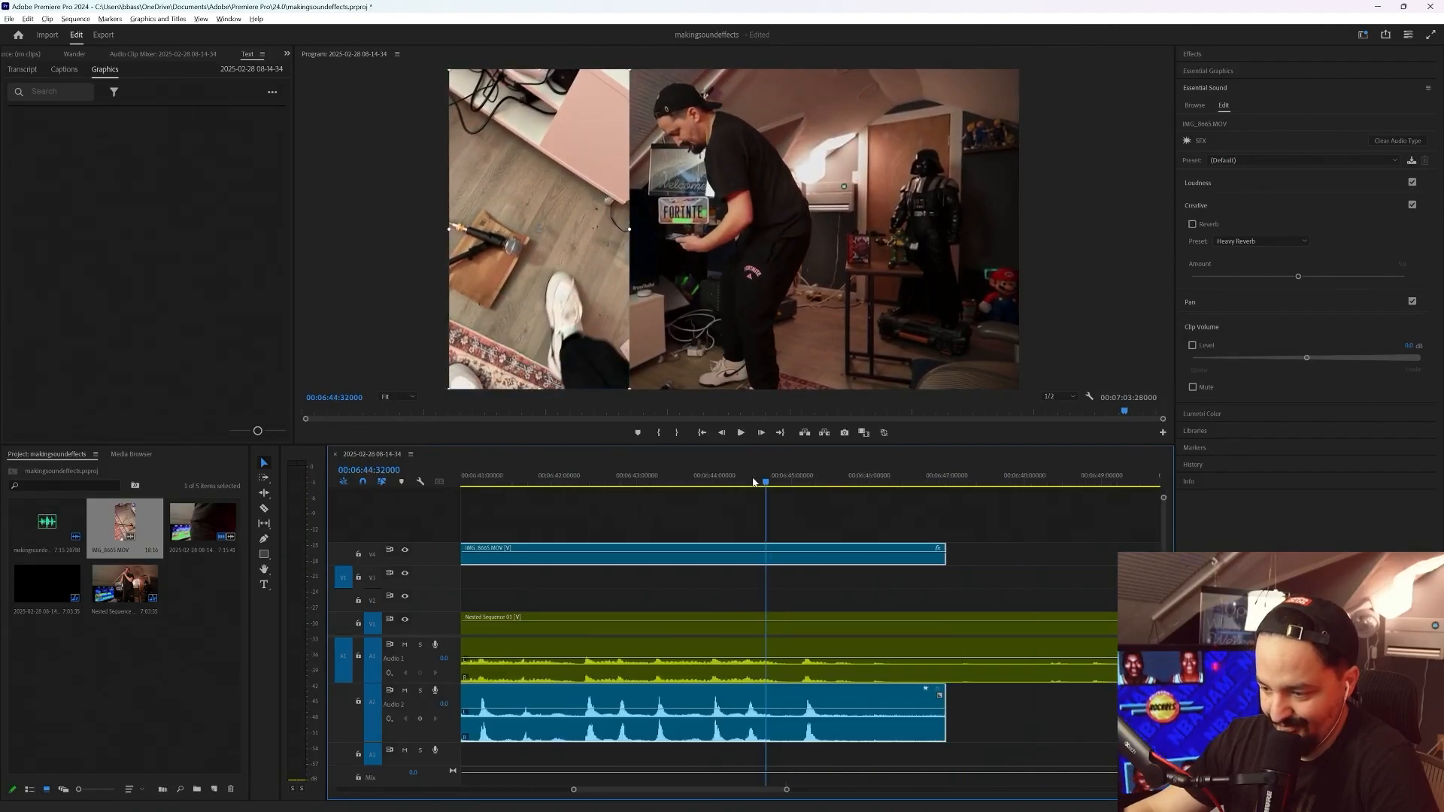
scroll(754, 482, down, 2)
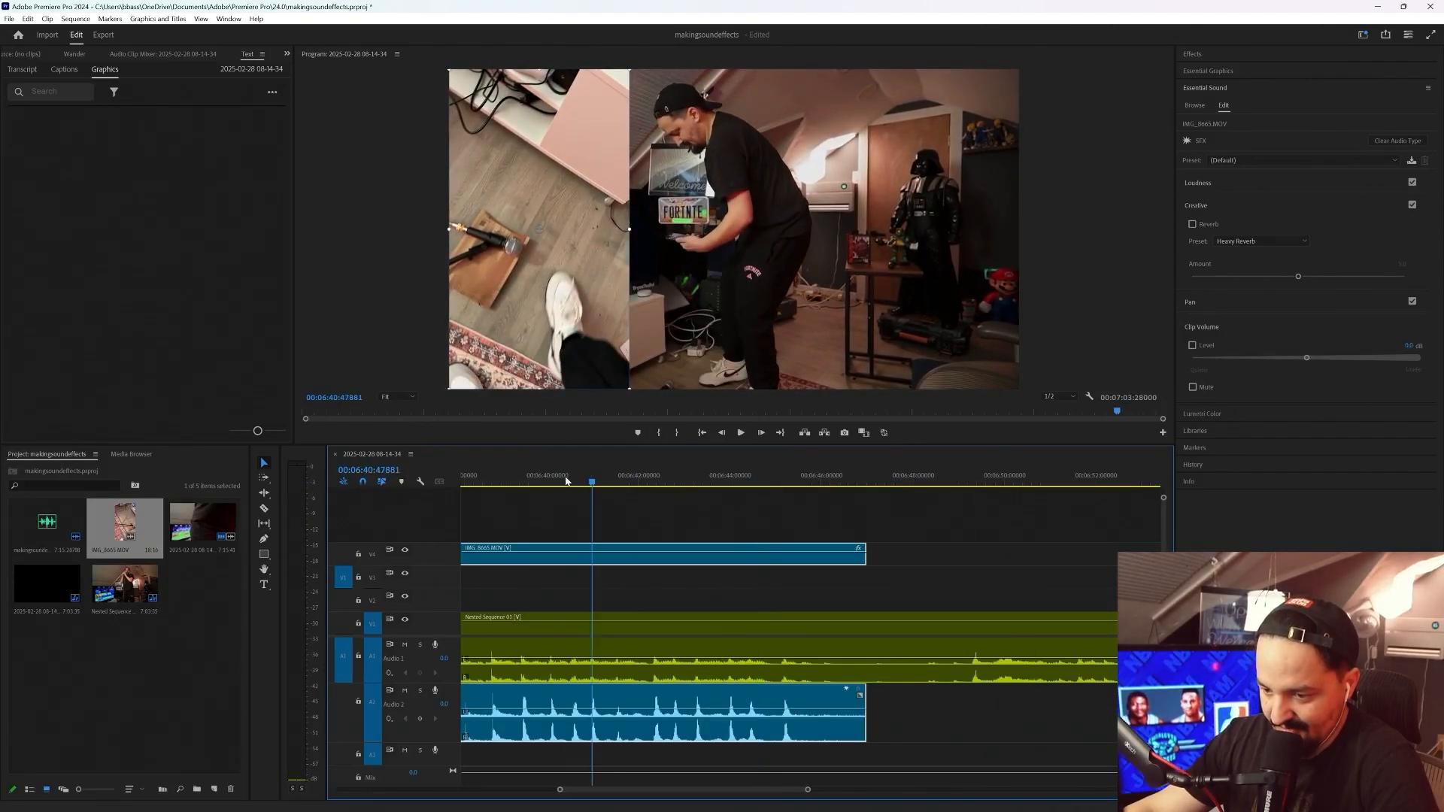
drag(566, 482, 622, 512)
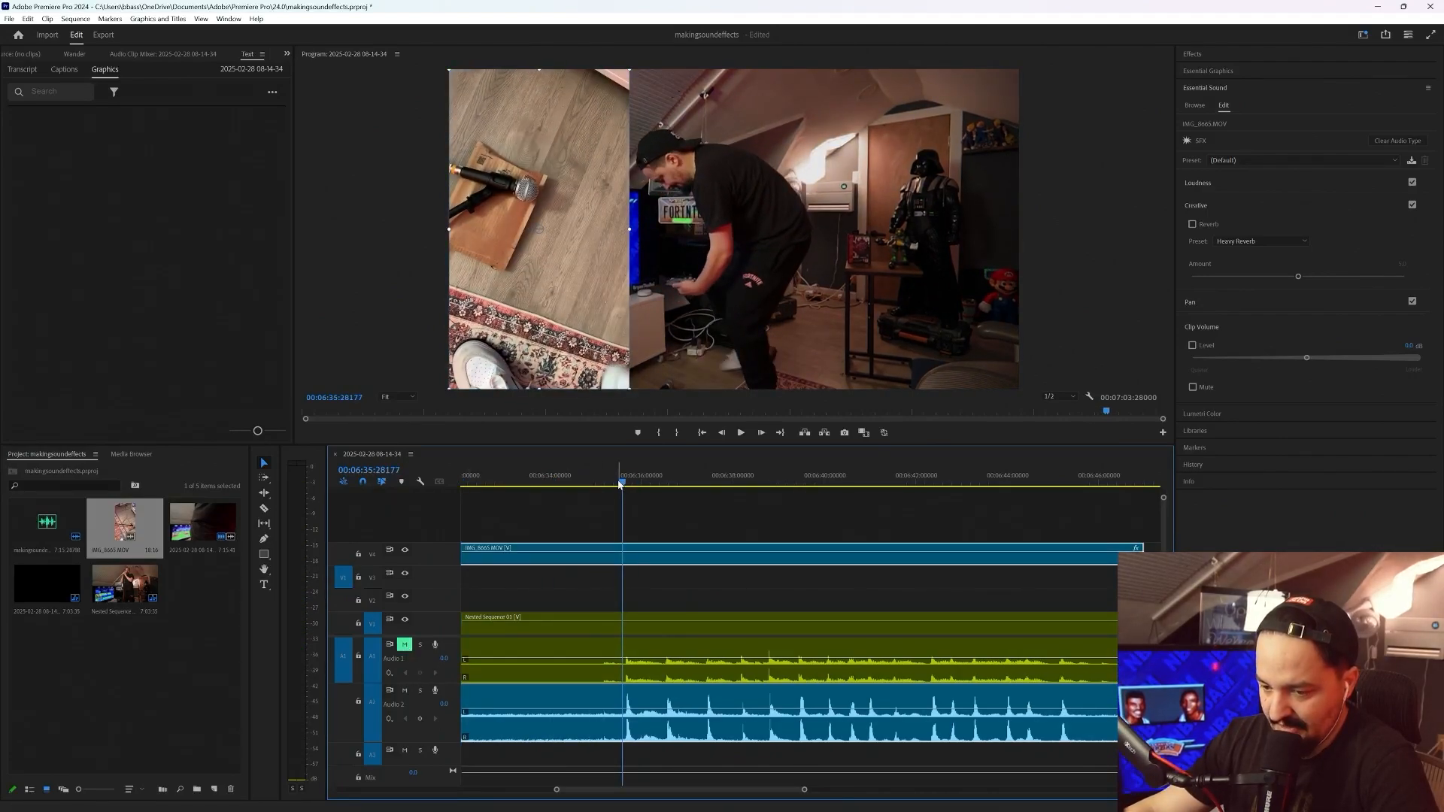
key(space)
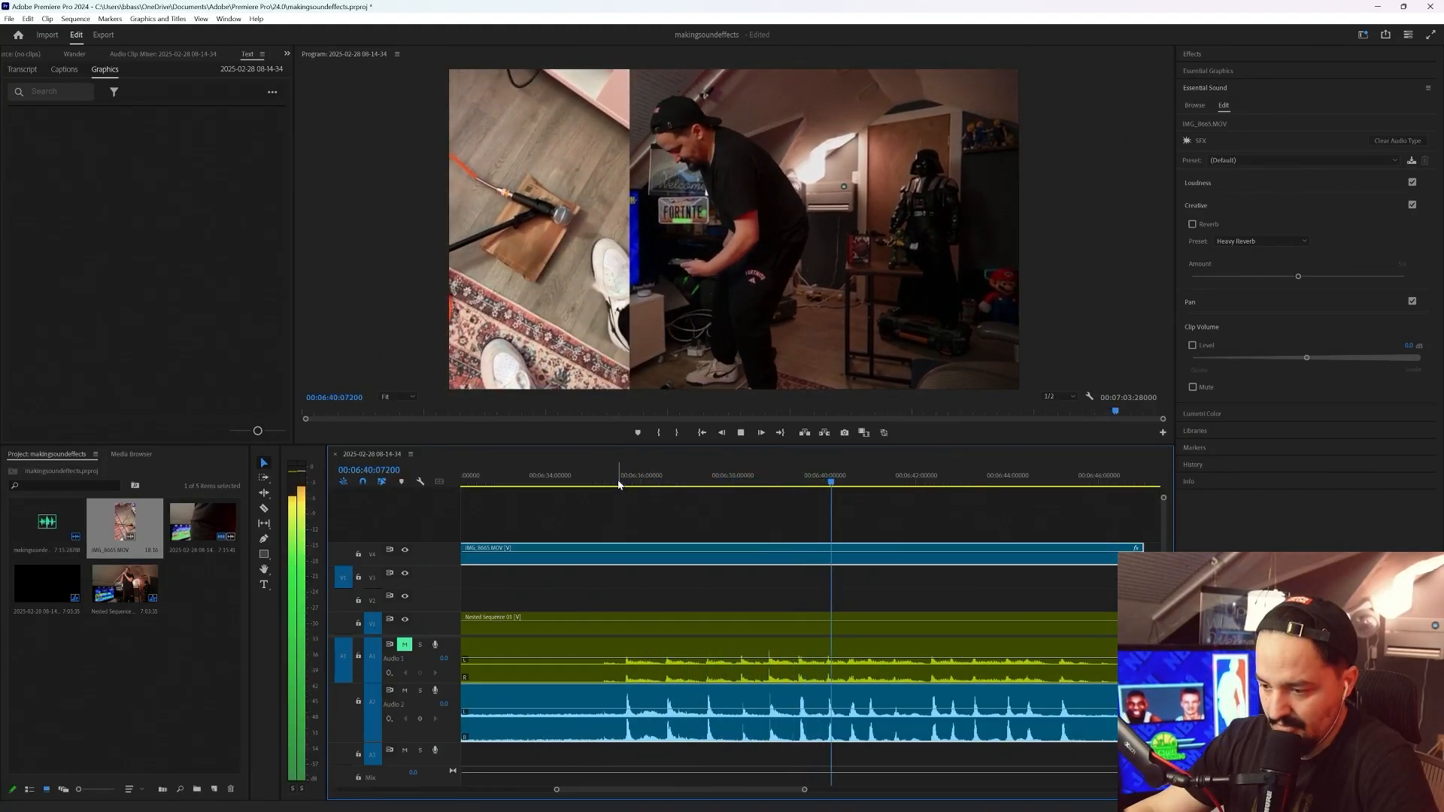
key(space)
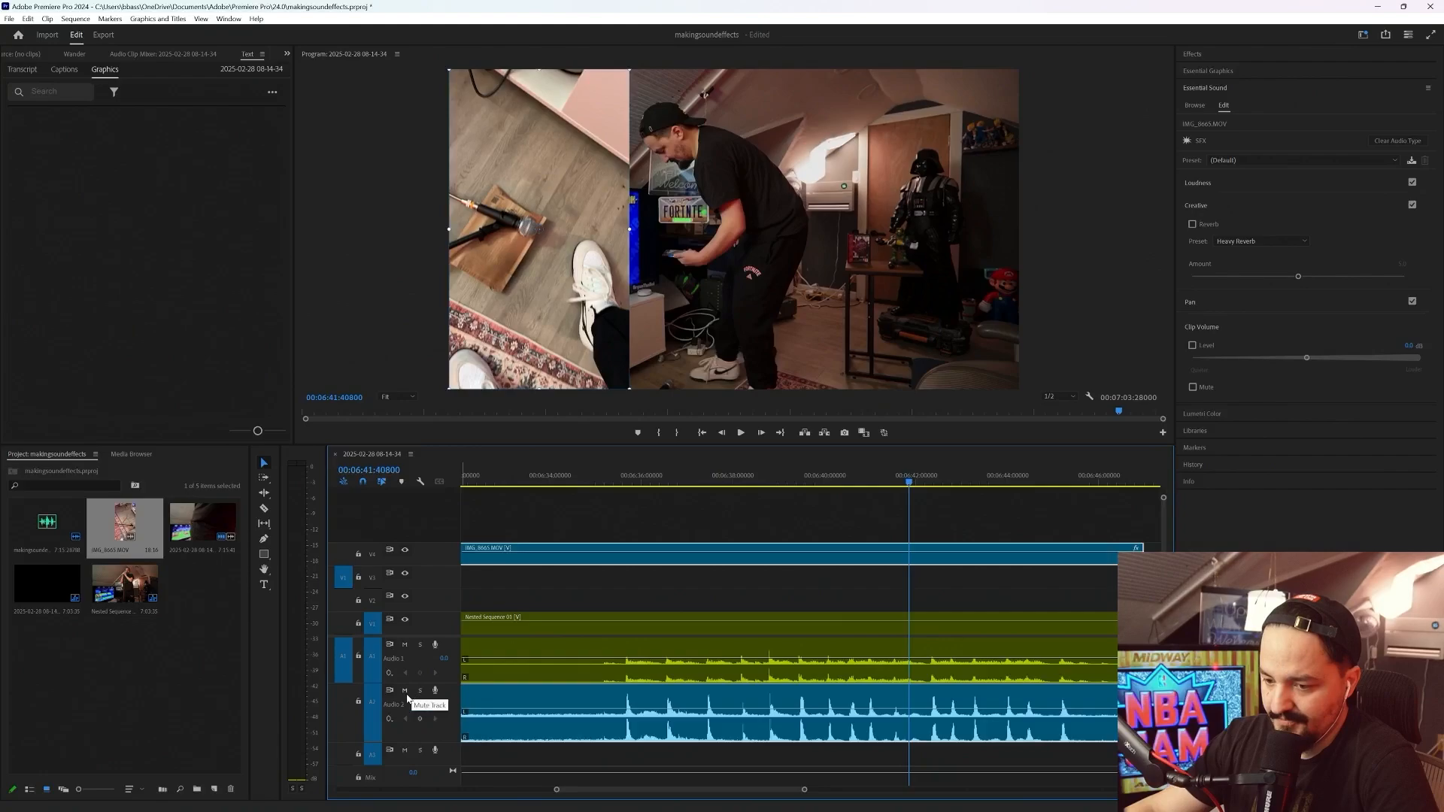
Unmute track Audio 1, mute Audio 2, and play the nested sequence's sound from about 6:35
click(405, 692)
click(620, 482)
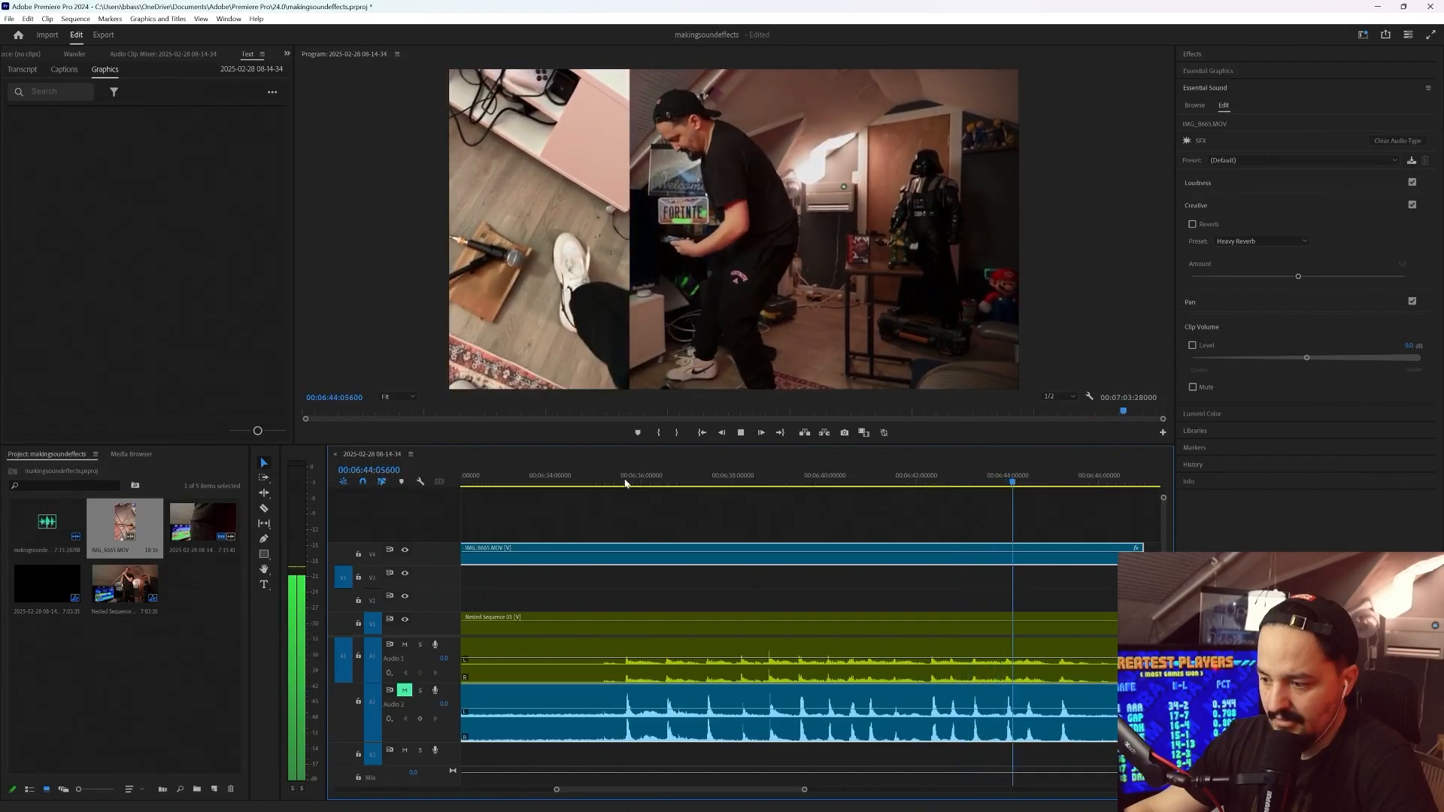
key(space)
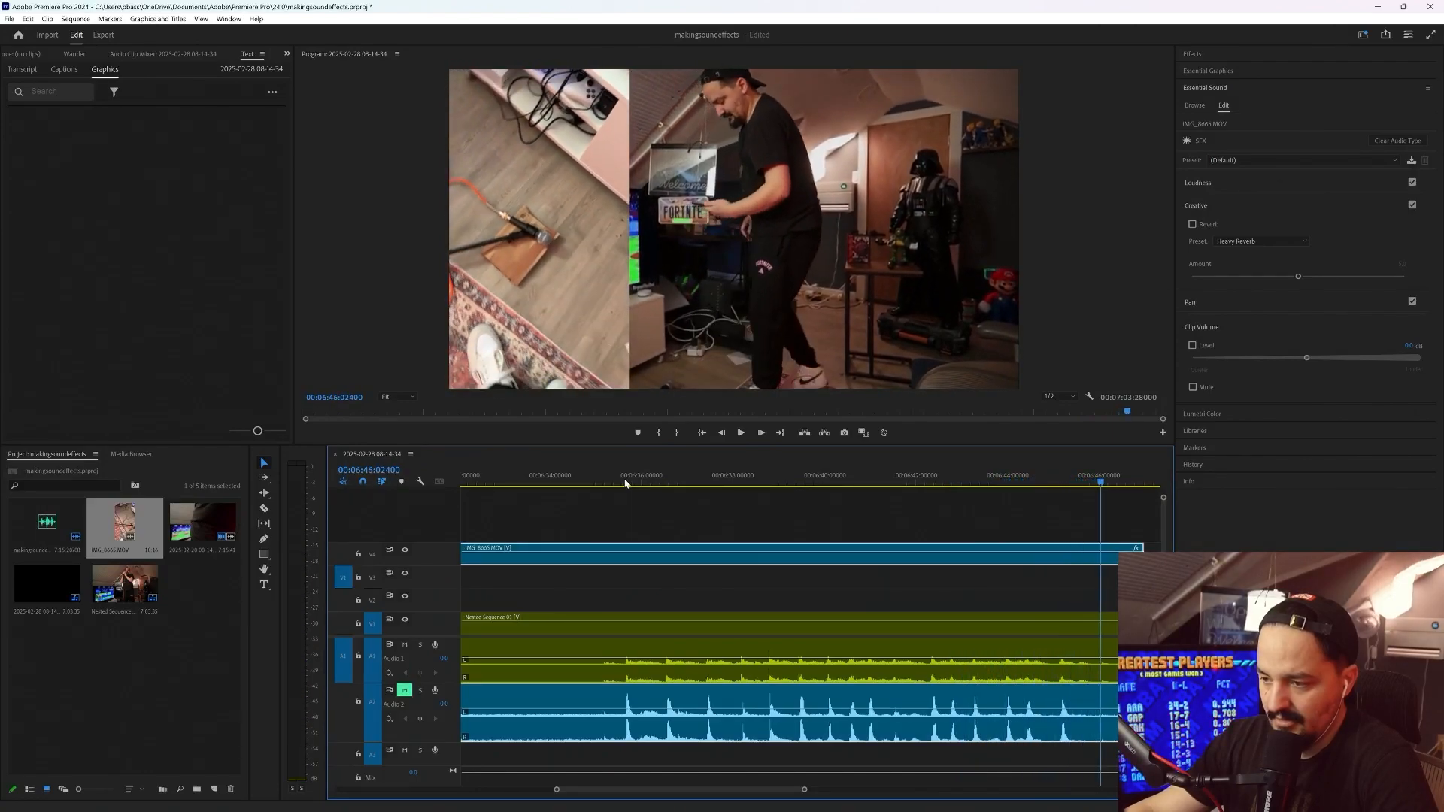
Split all clips at about 6:46 and delete everything after the cut
scroll(699, 558, down, 5)
scroll(949, 722, up, 2)
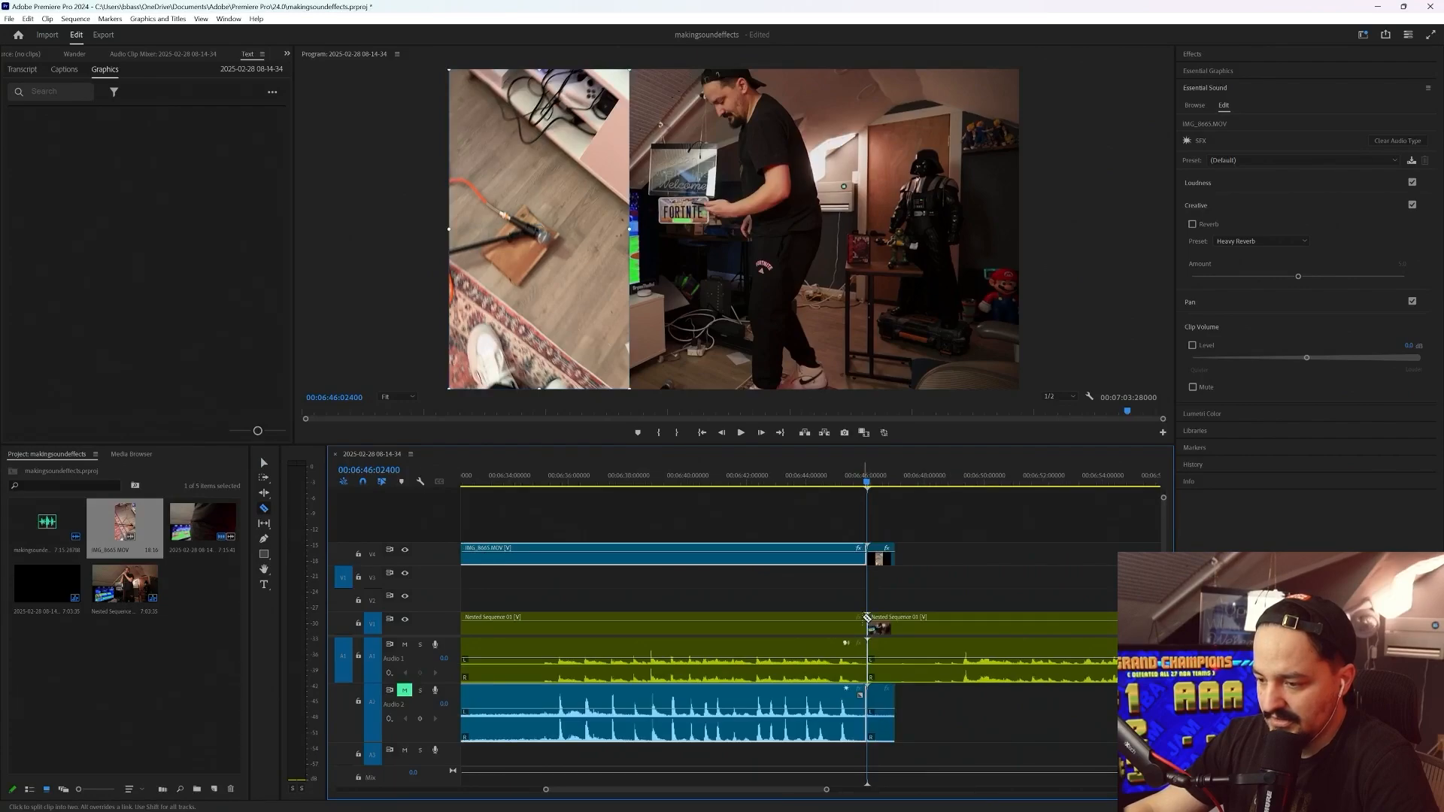
scroll(898, 542, down, 4)
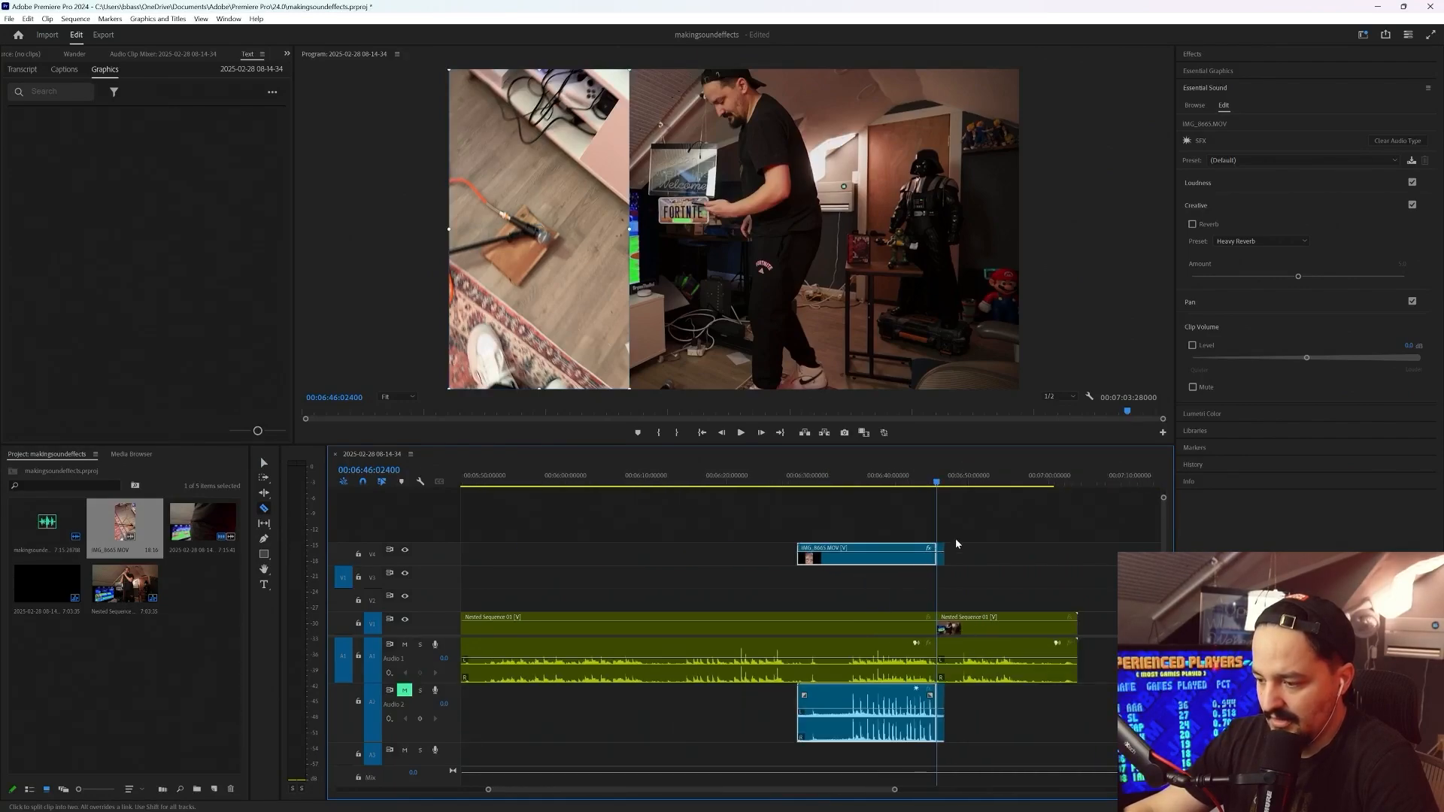
drag(953, 468, 1061, 468)
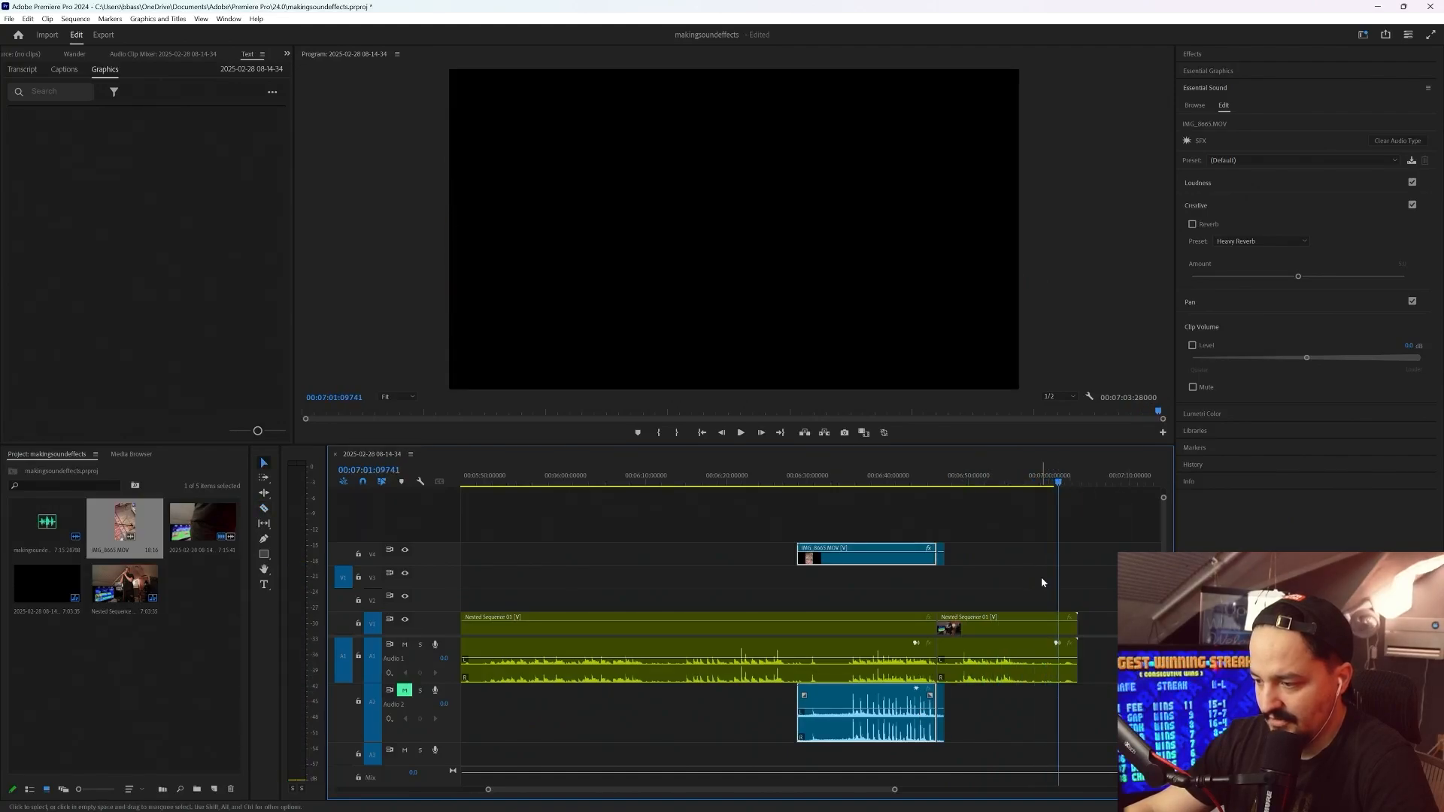
drag(1114, 530, 941, 685)
key(Delete)
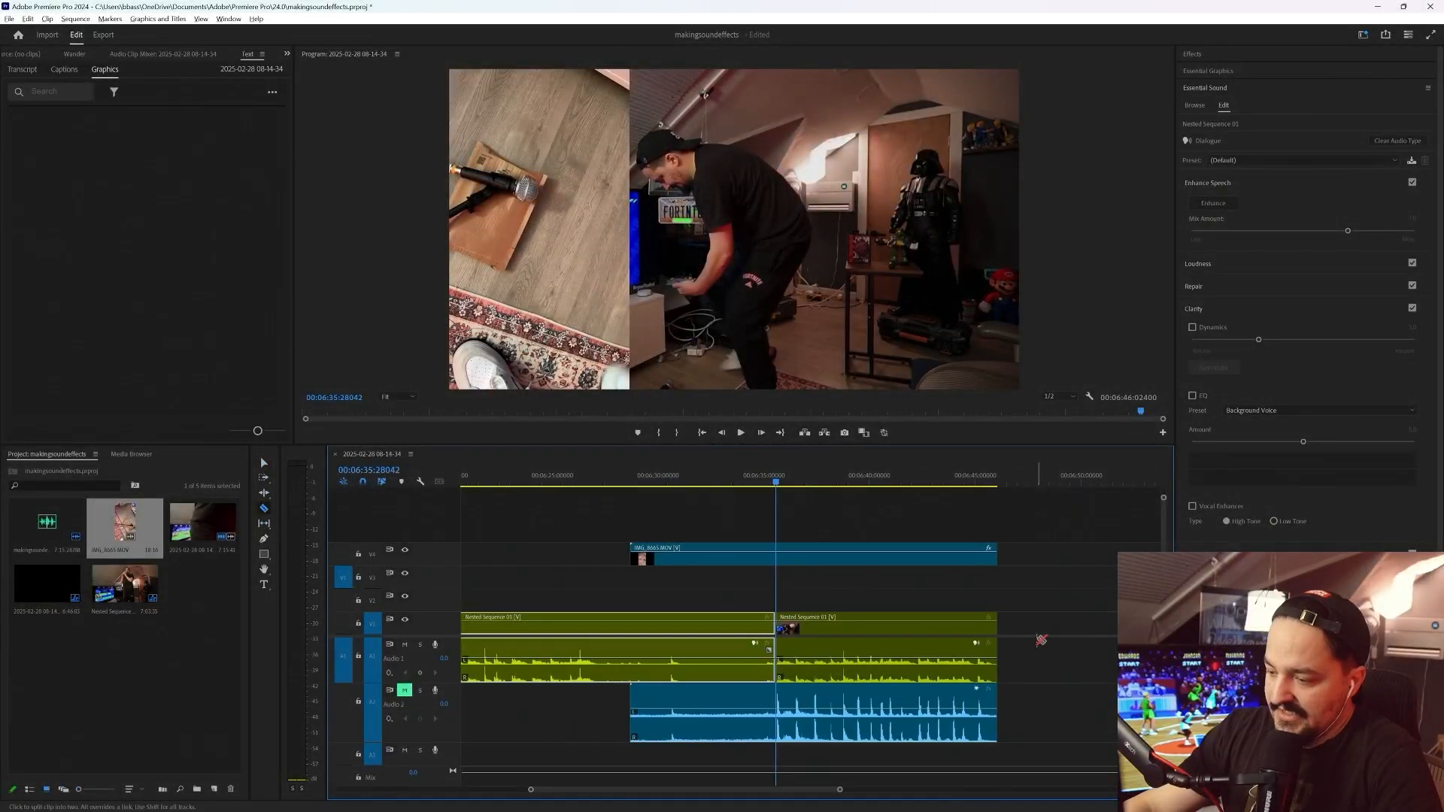
Split the nested sequence at about 6:35 and unlink the audio from the video of the section after the cut
scroll(1041, 640, up, 3)
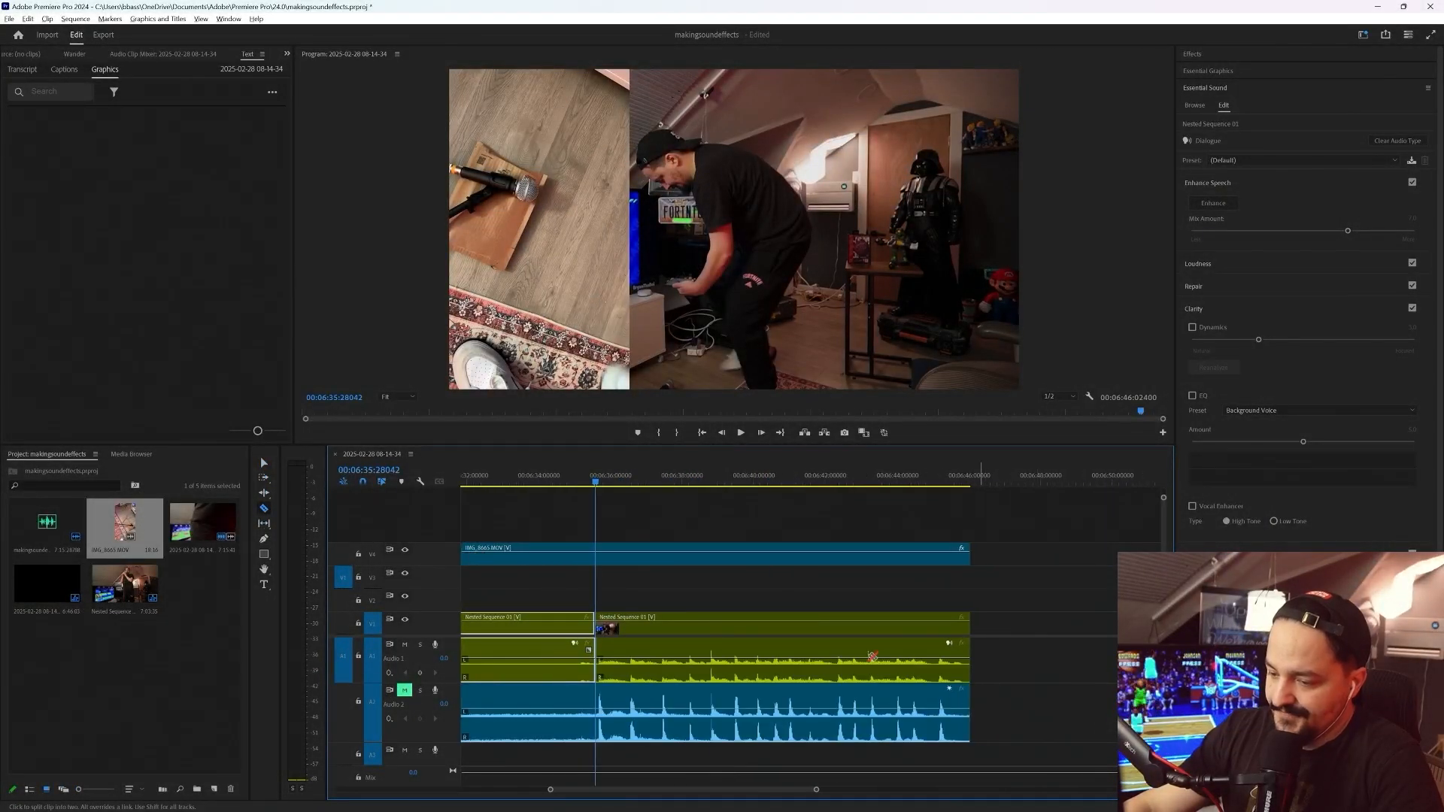
right_click(643, 651)
click(722, 357)
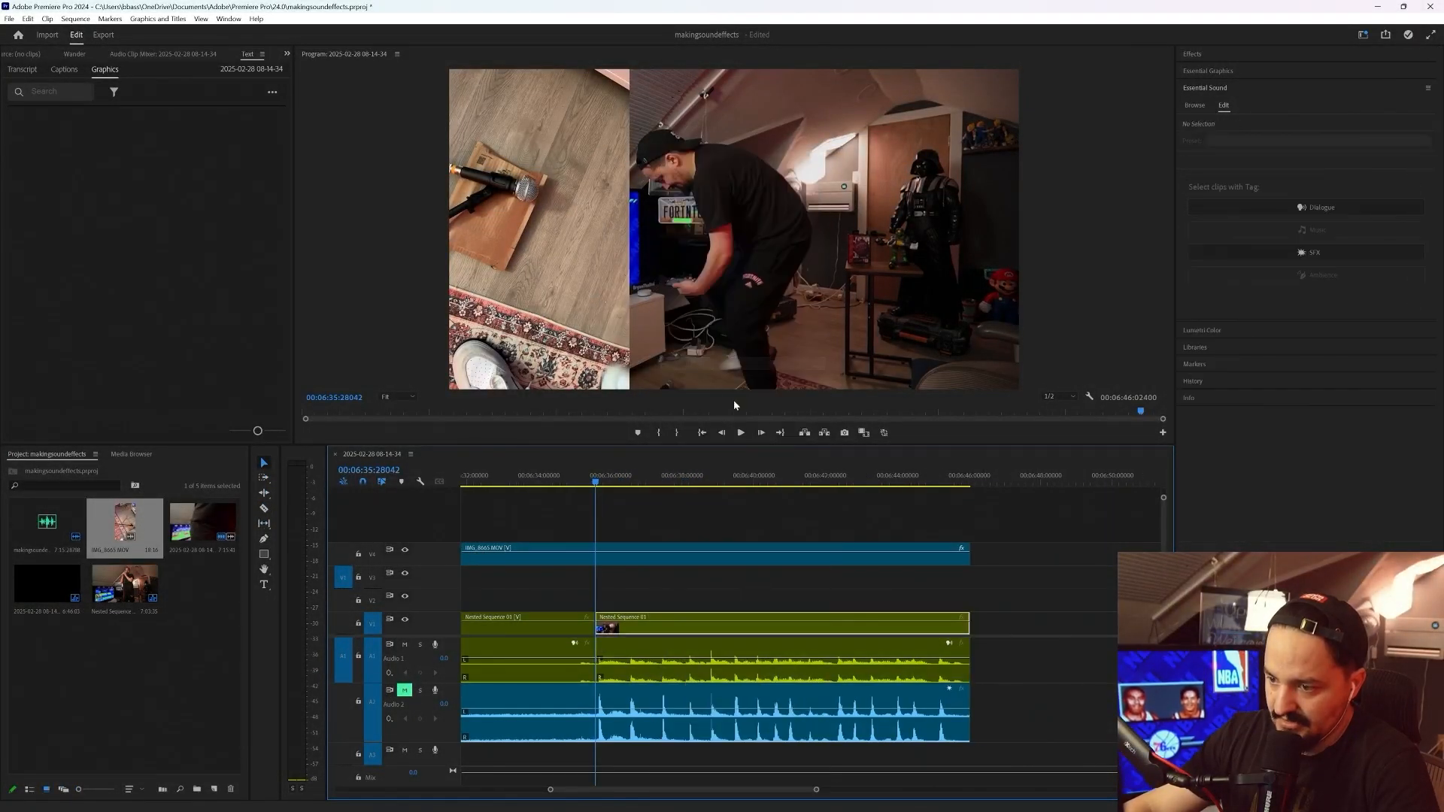
key(v)
Render and replace the unlinked audio of the nested section after 6:35
right_click(670, 650)
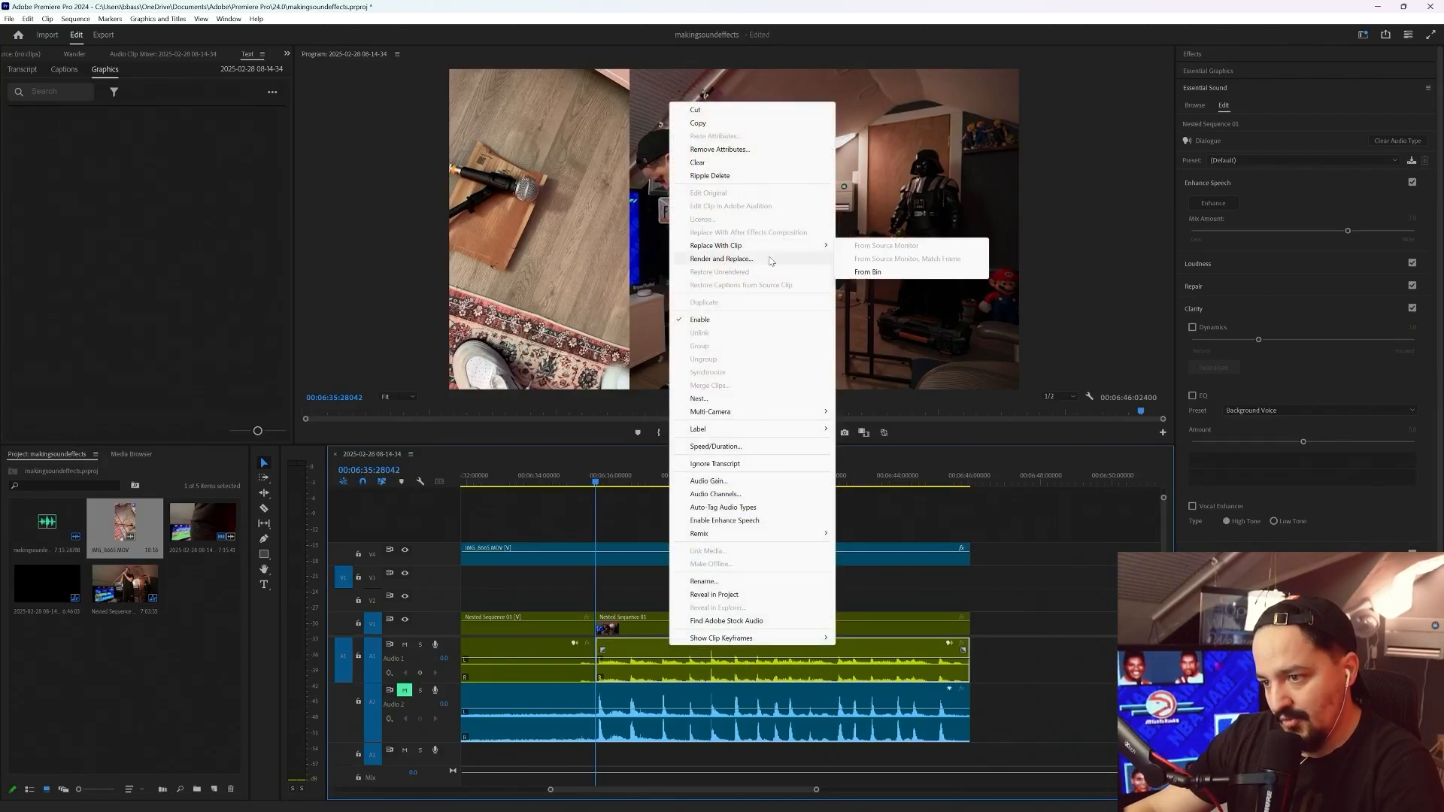
click(741, 259)
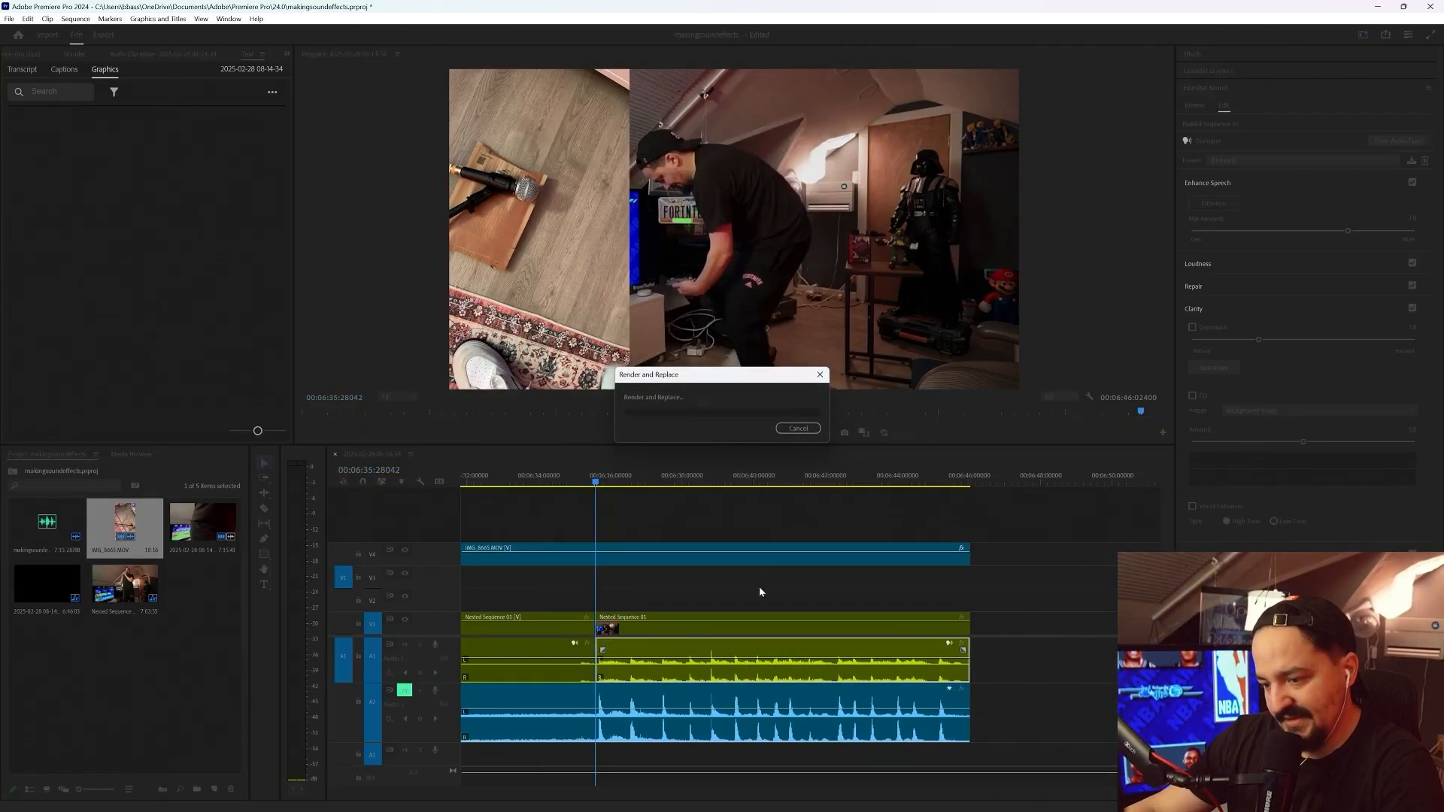
Reveal the rendered audio file of the nested section in its folder and select it there
right_click(695, 653)
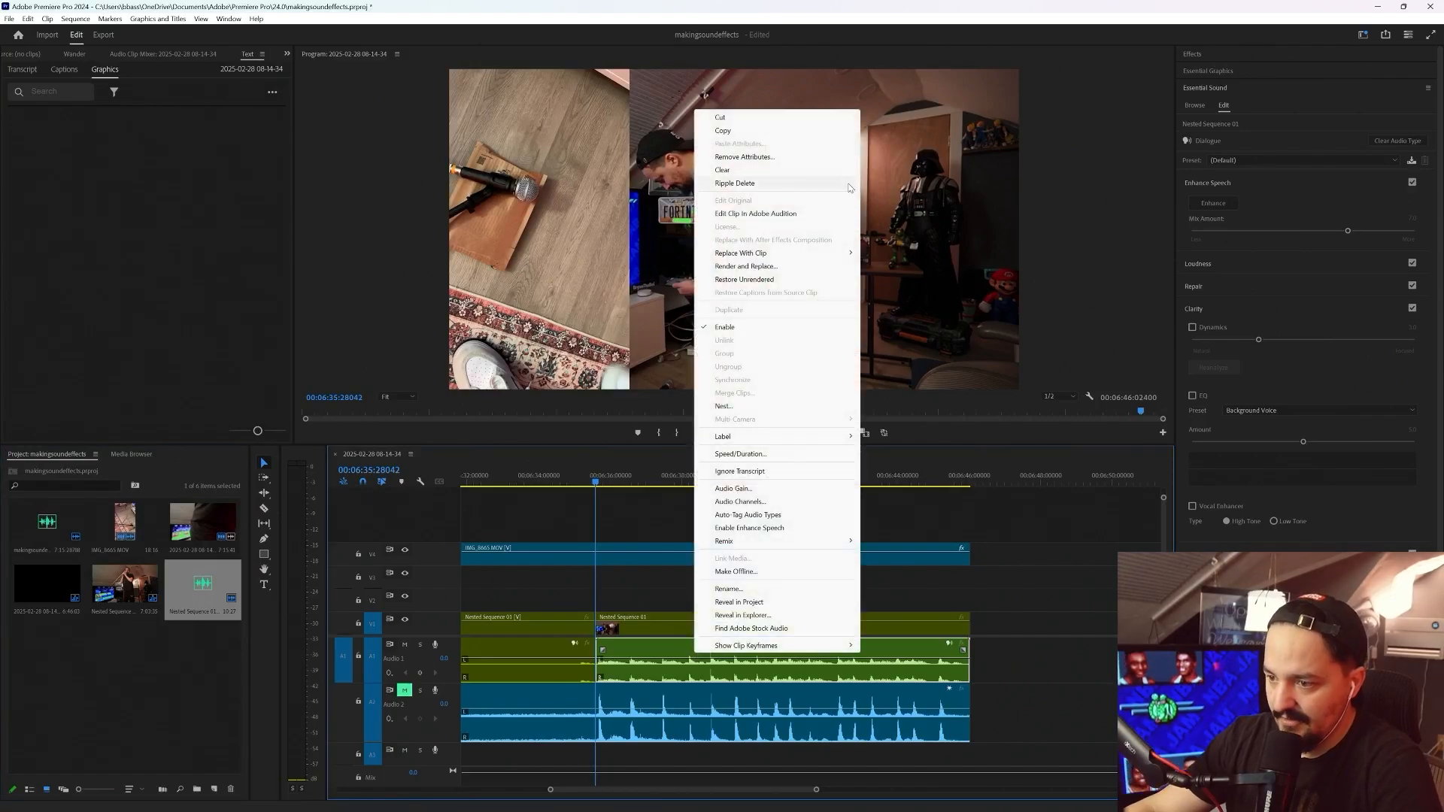
click(742, 616)
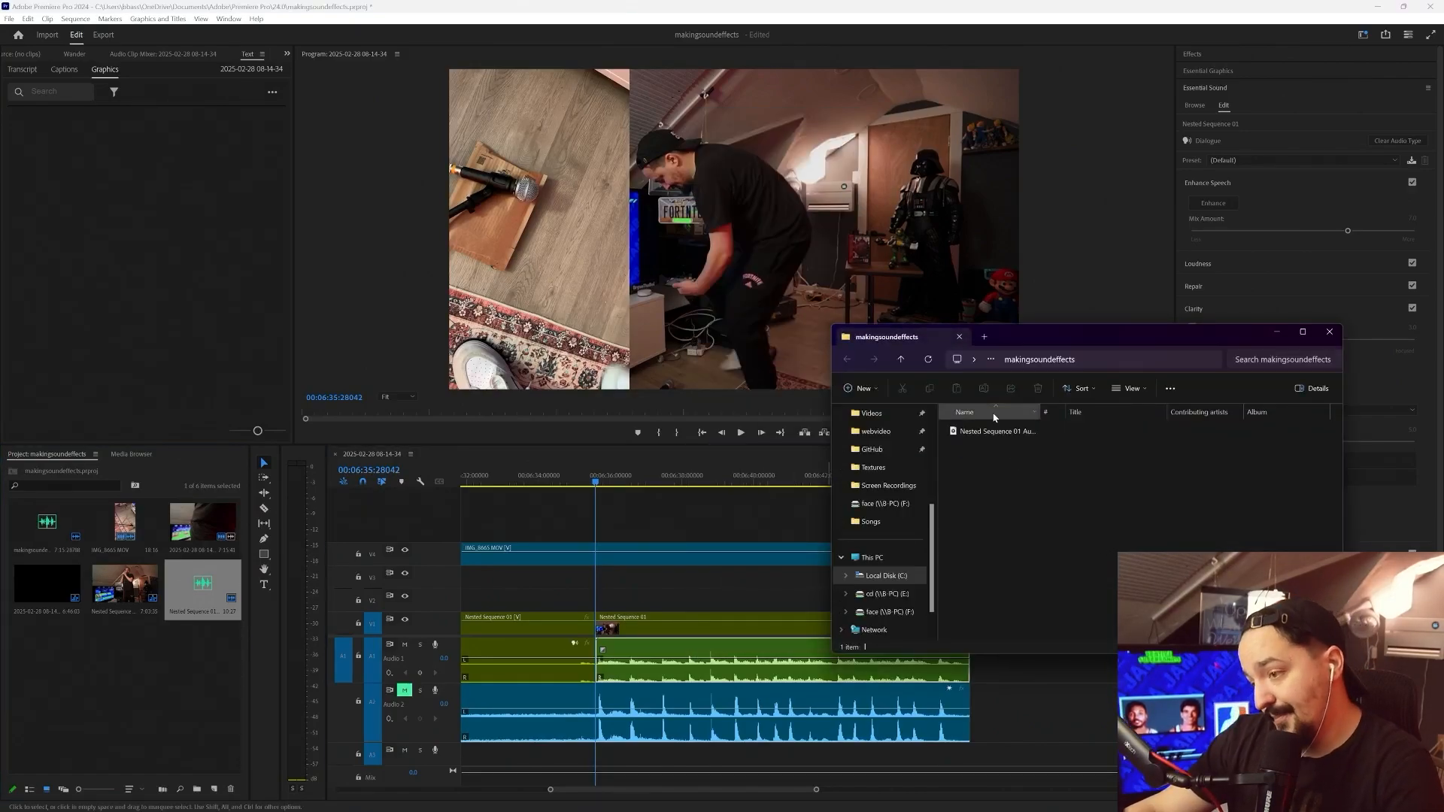
click(981, 435)
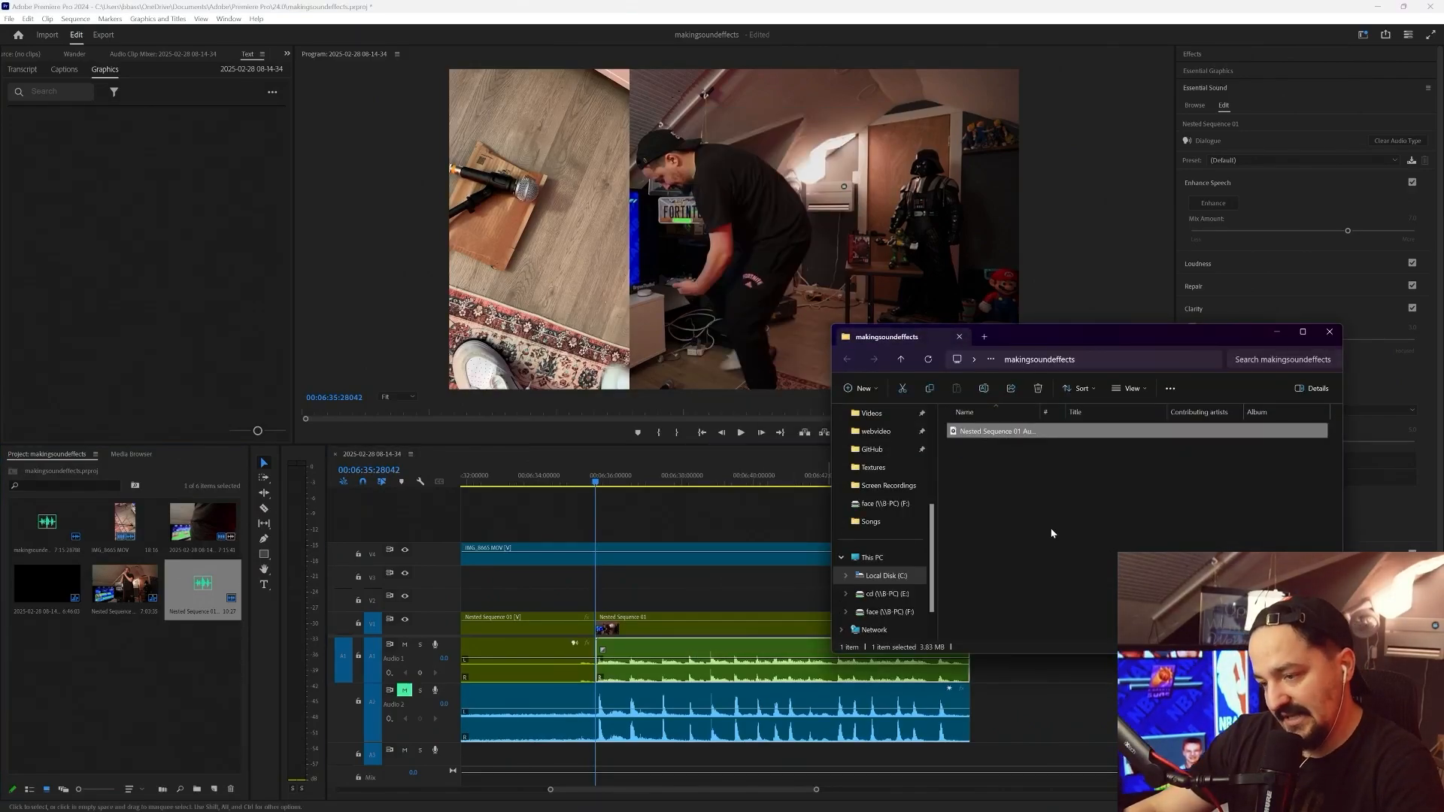
Switch to FL Studio and save the open JAMmaintheme project as a new version
key(alt+Tab)
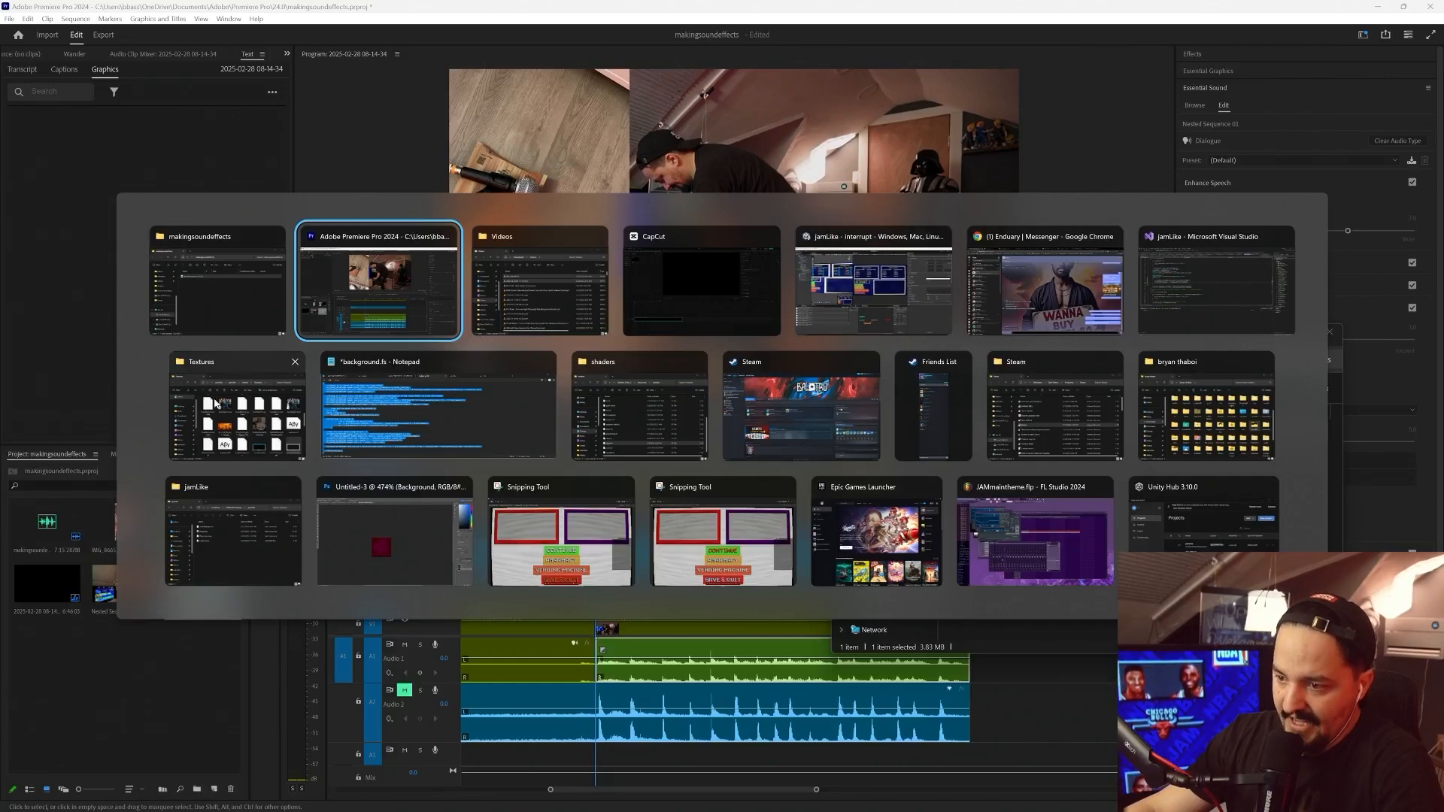
click(1035, 531)
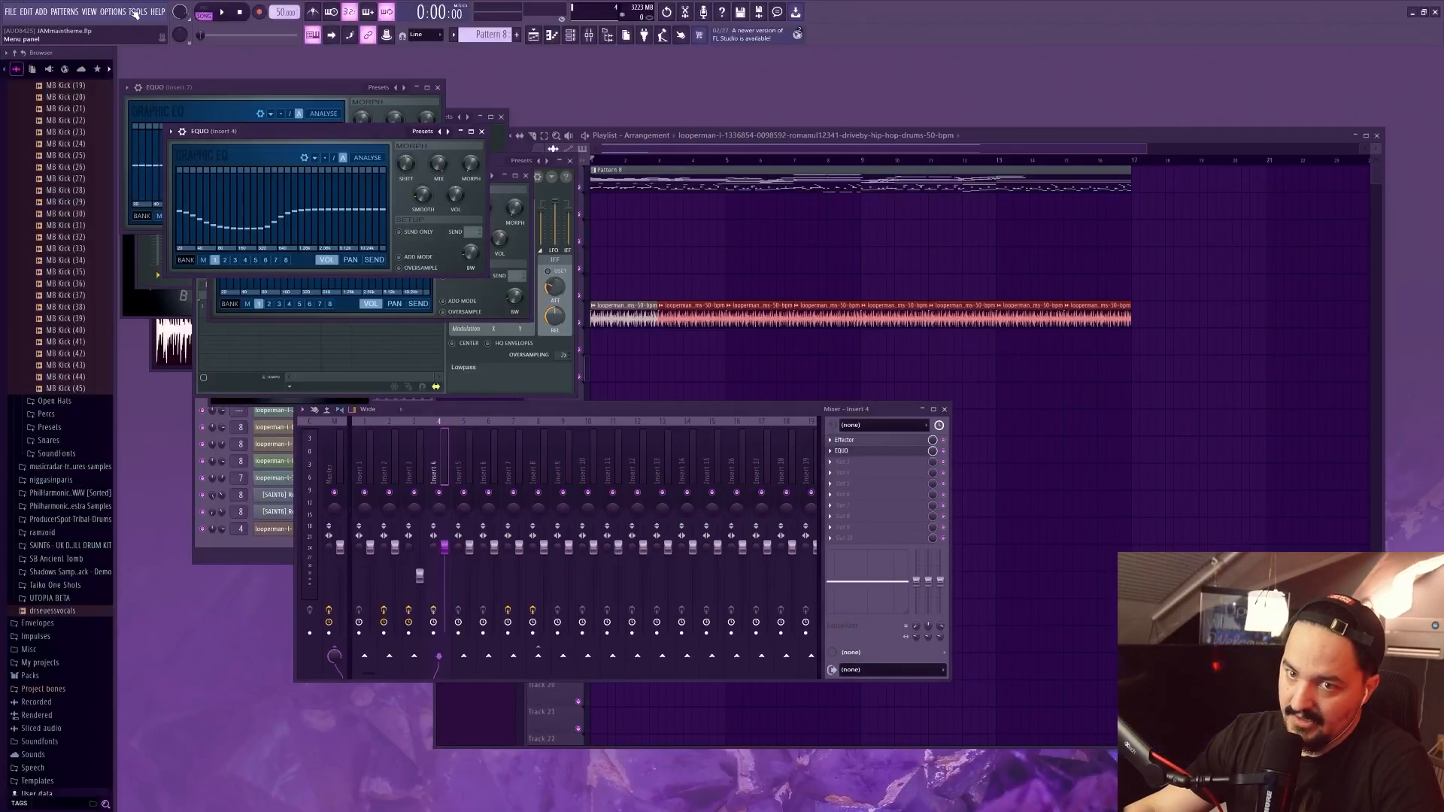
click(19, 12)
click(34, 76)
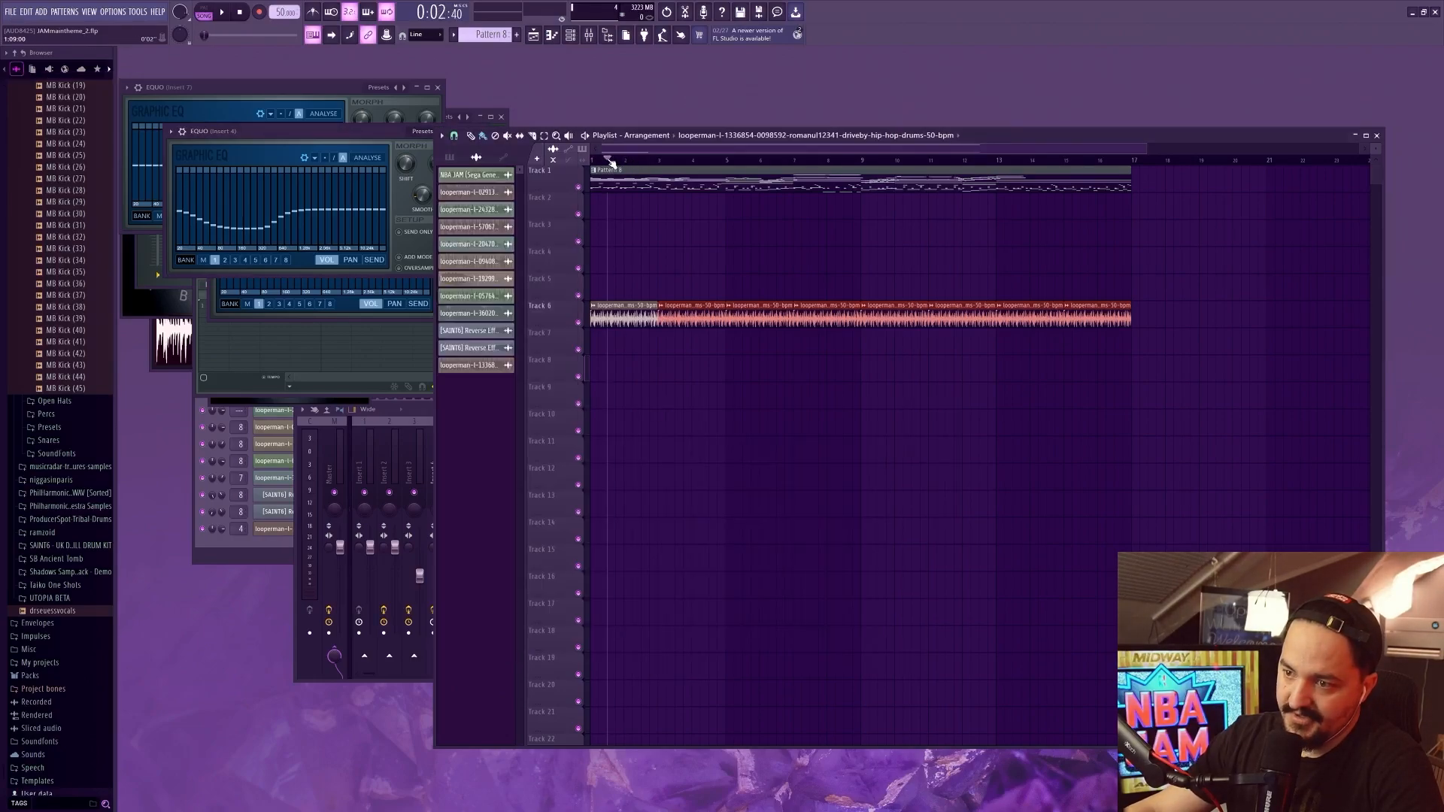
Play the theme song briefly and start a new empty project from a template
click(596, 163)
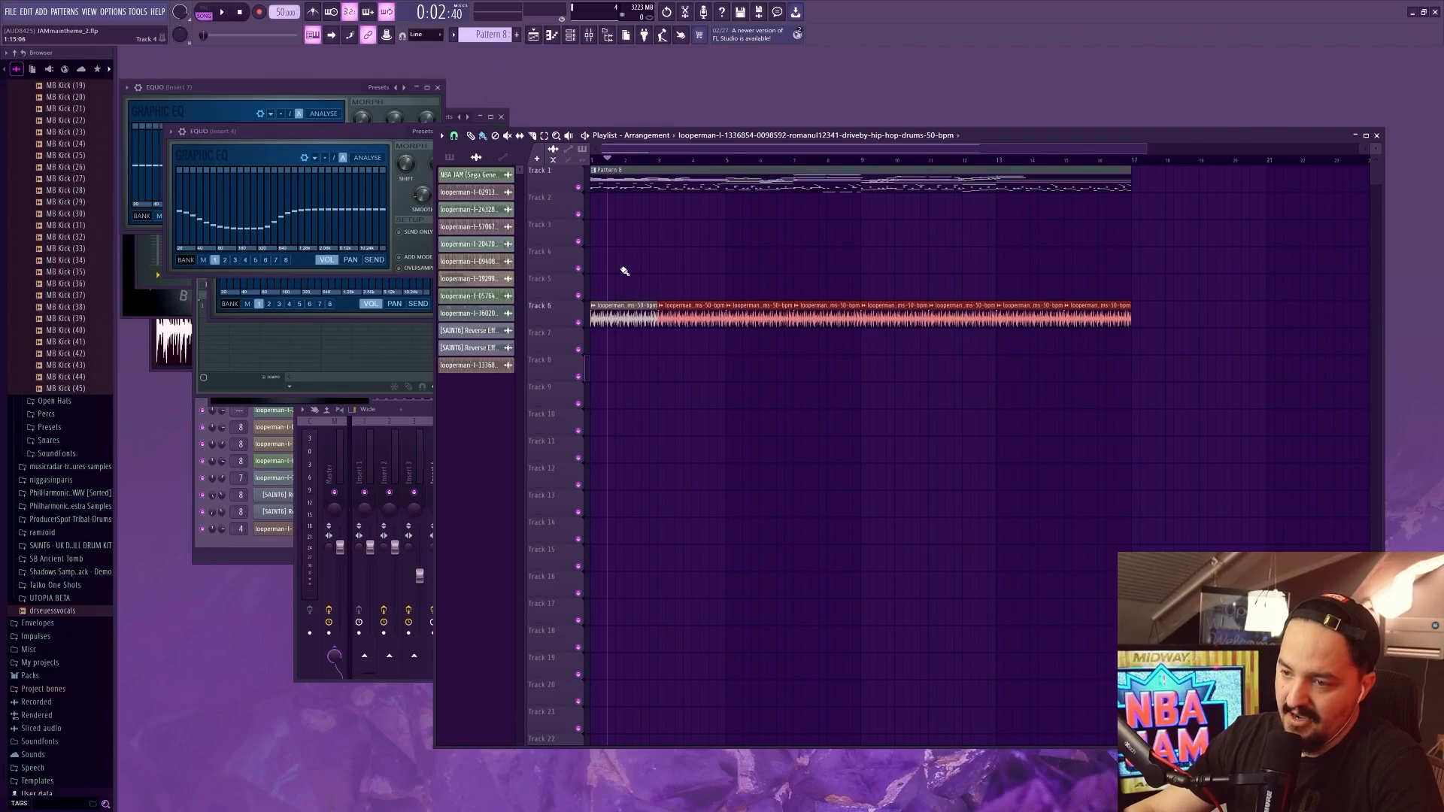
key(space)
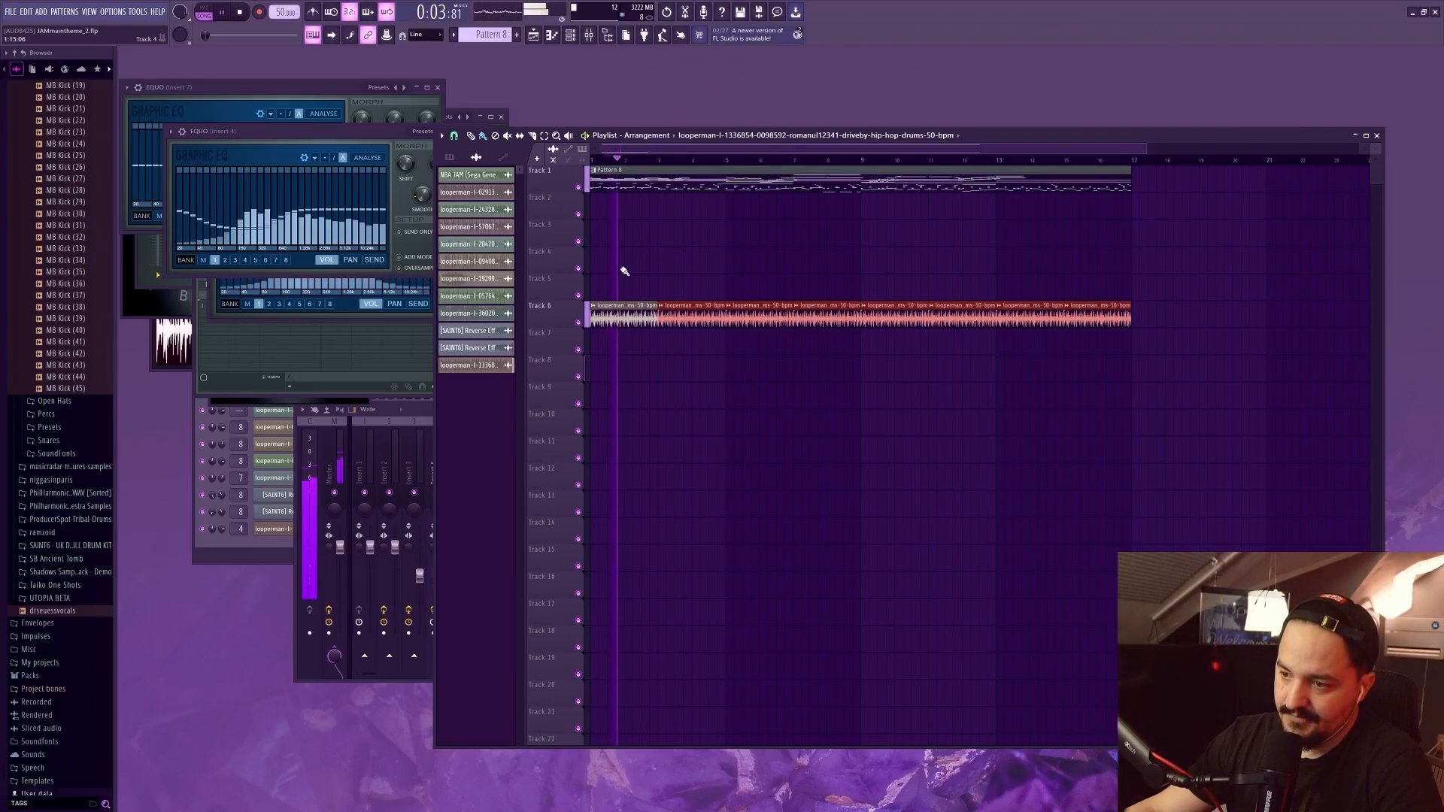
key(space)
click(11, 11)
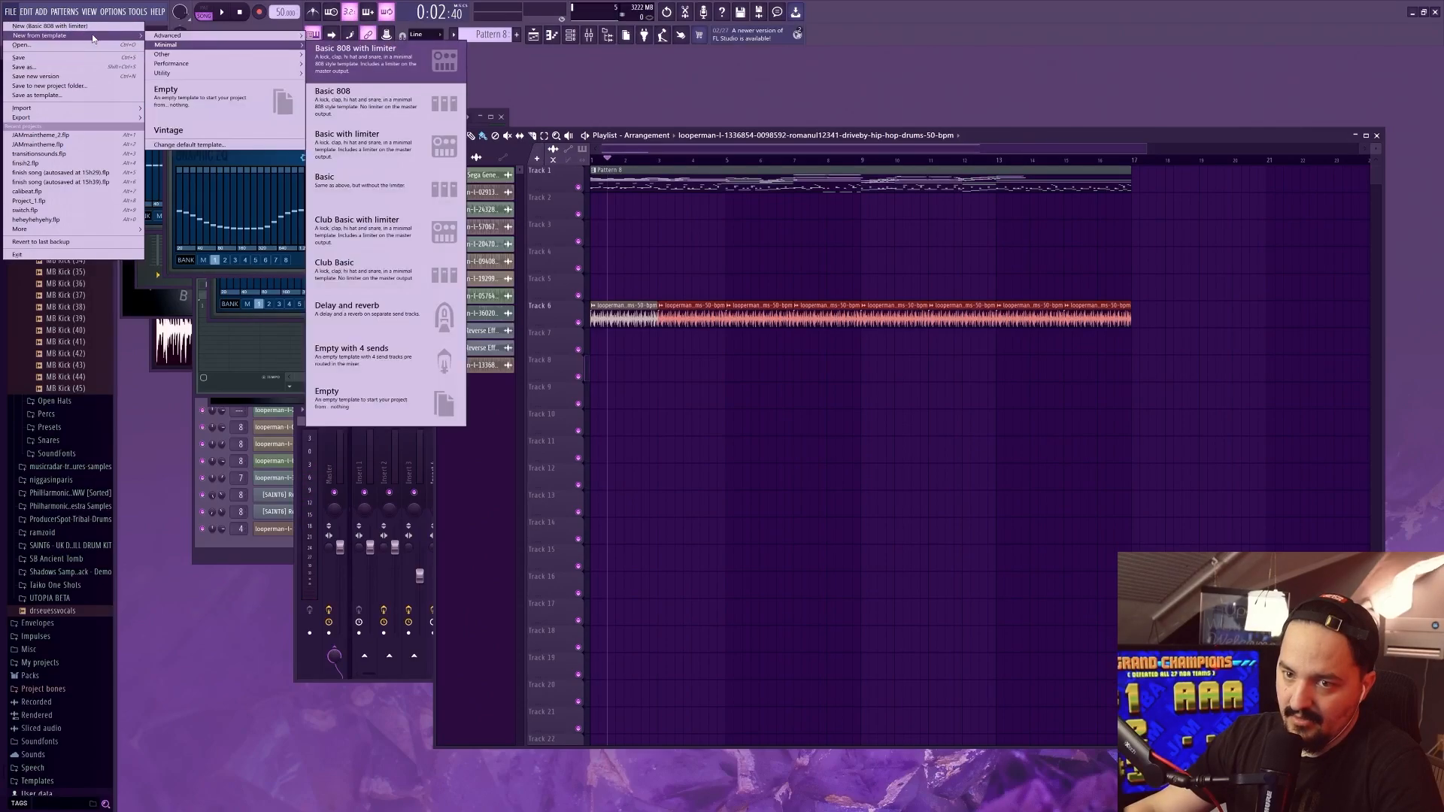
click(40, 135)
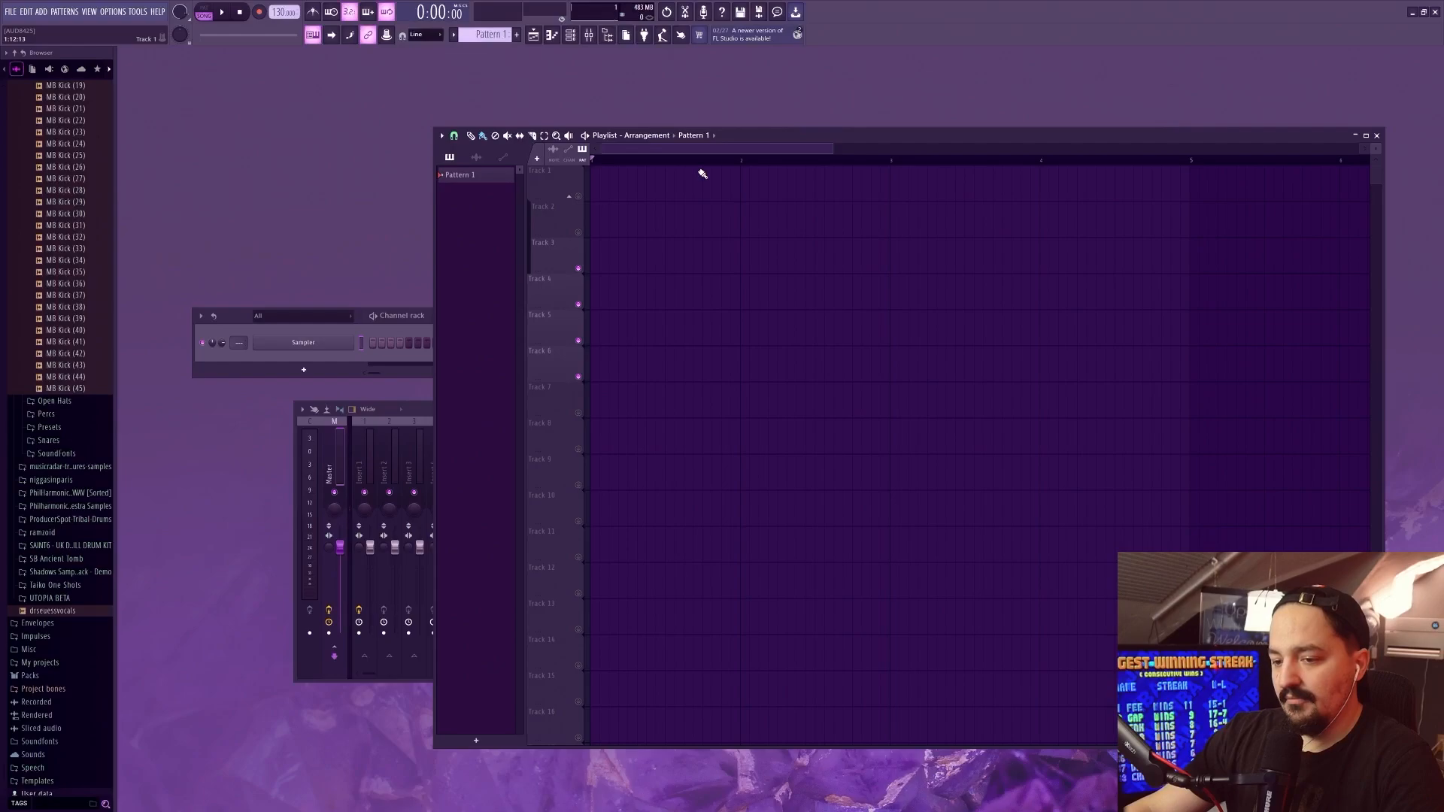
Place the rendered Nested Sequence 01 audio file from its folder at the start of Track 3 in the playlist
key(alt+Tab)
drag(973, 434, 638, 264)
scroll(695, 281, down, 2)
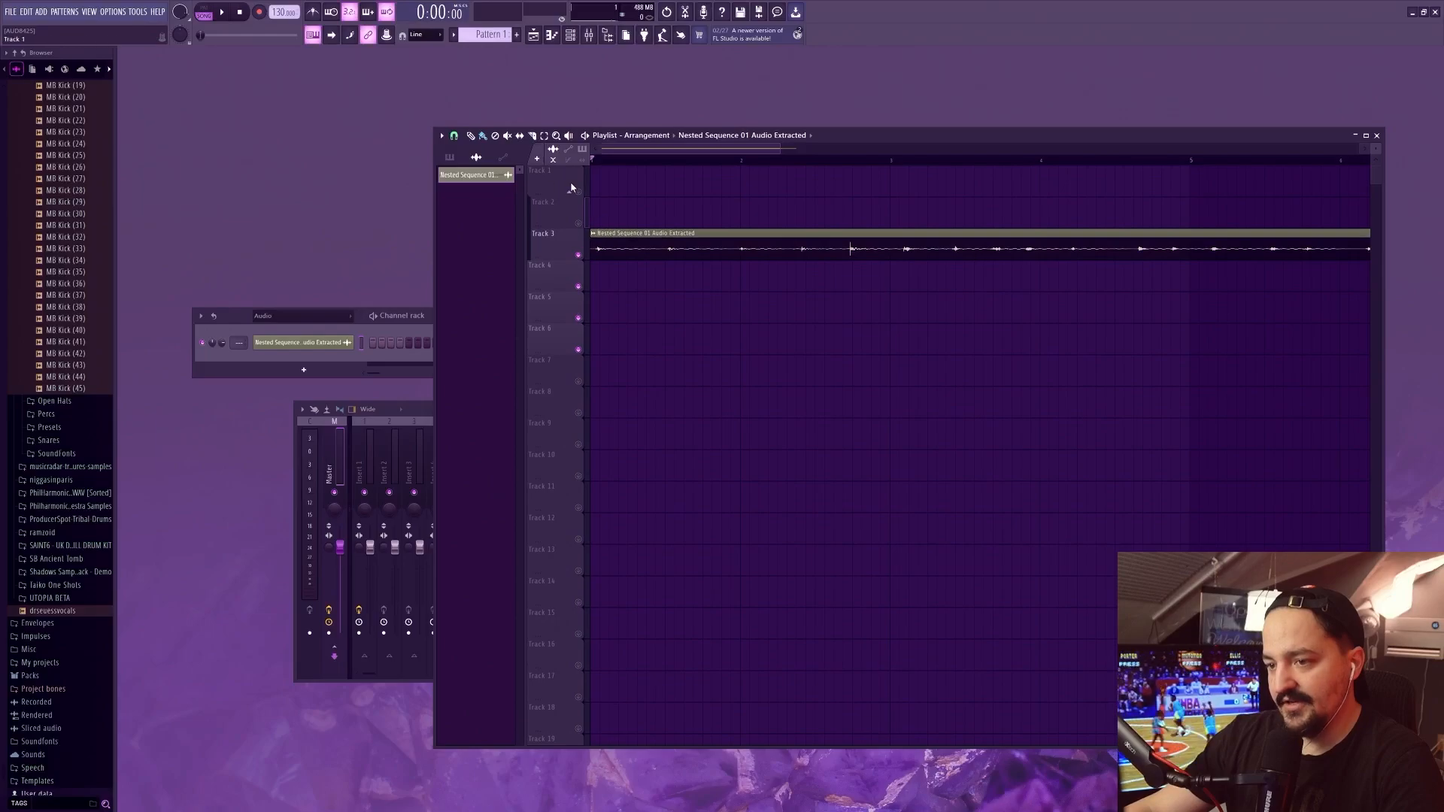
Normalize the audio clip on Track 3 and play it from the start
double_click(623, 255)
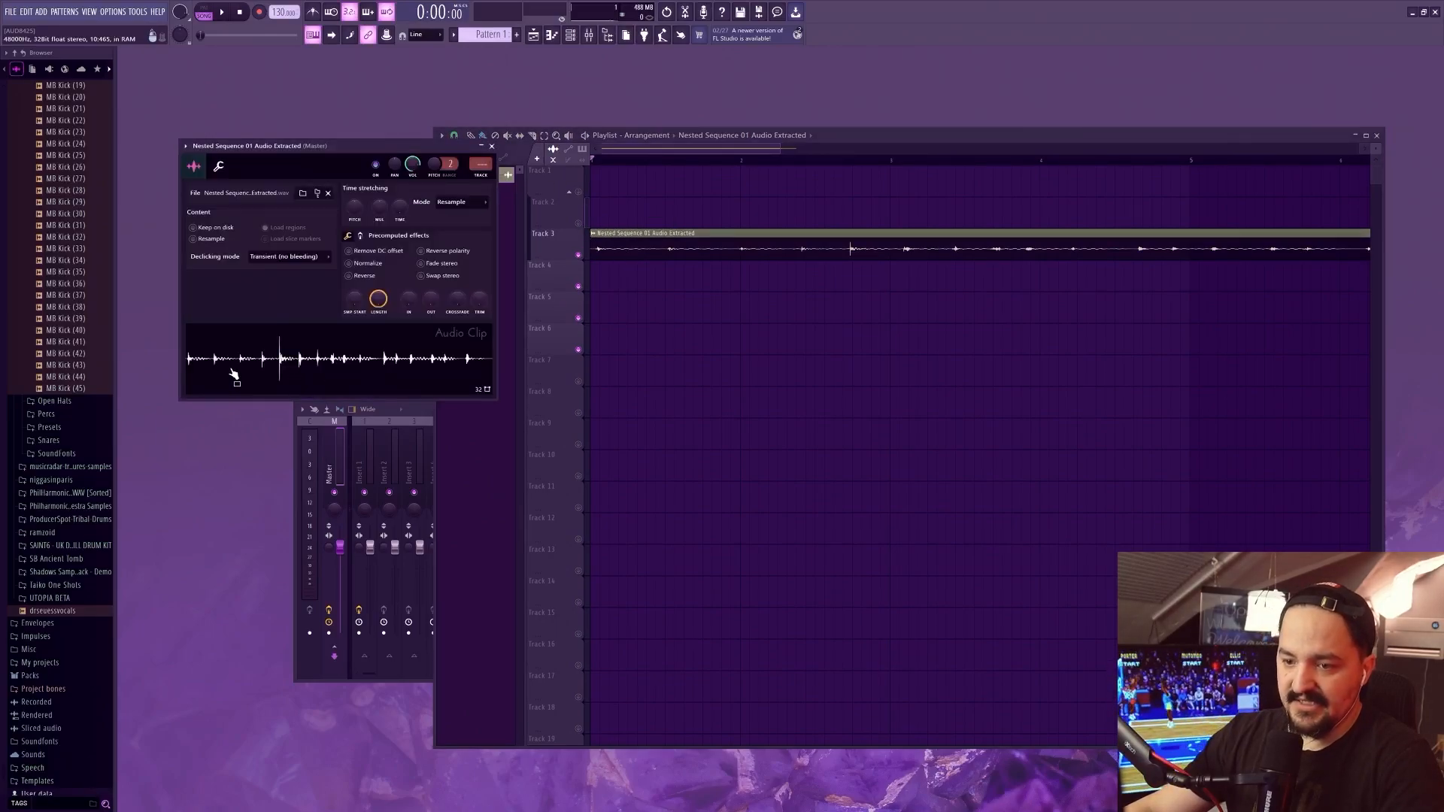
right_click(190, 364)
click(190, 356)
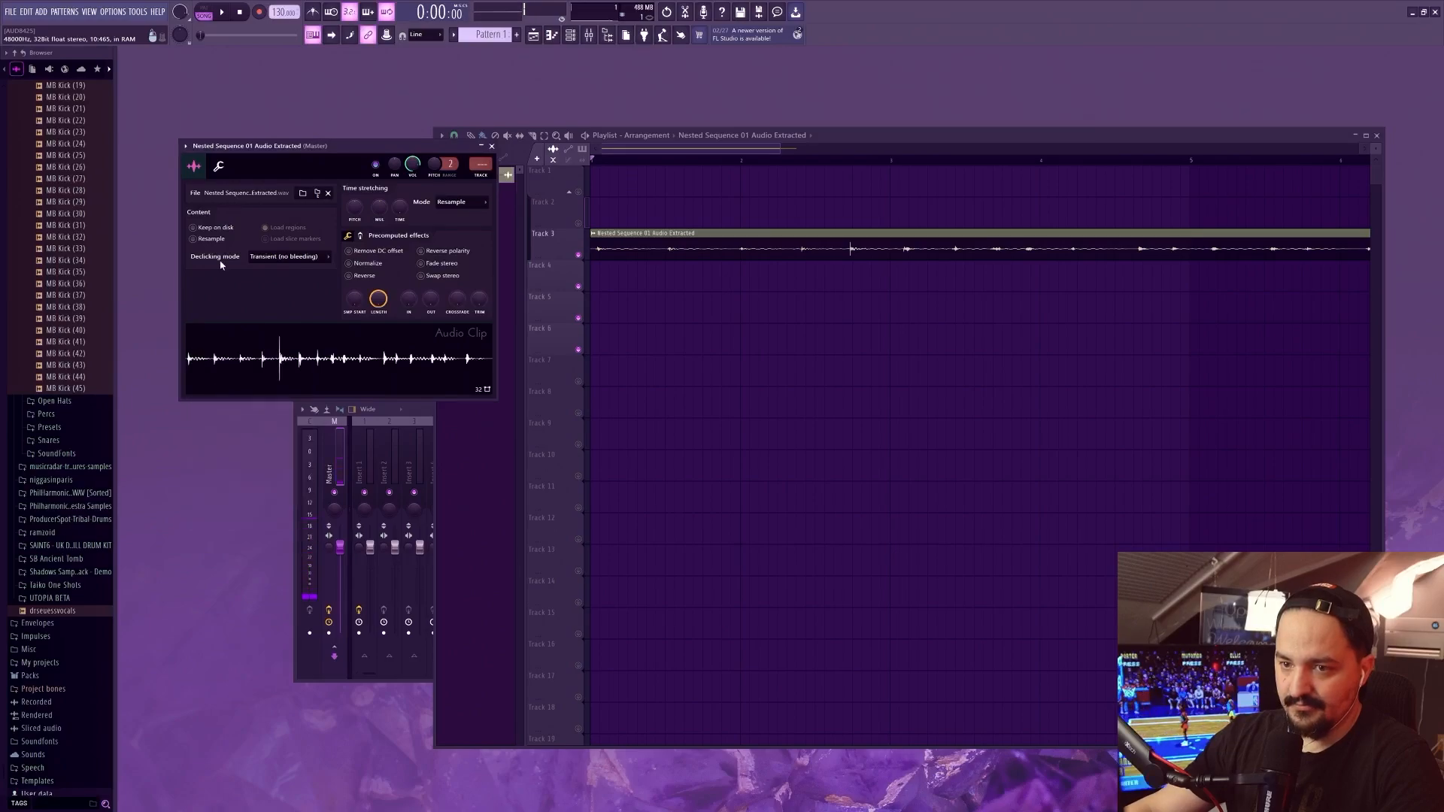
click(365, 265)
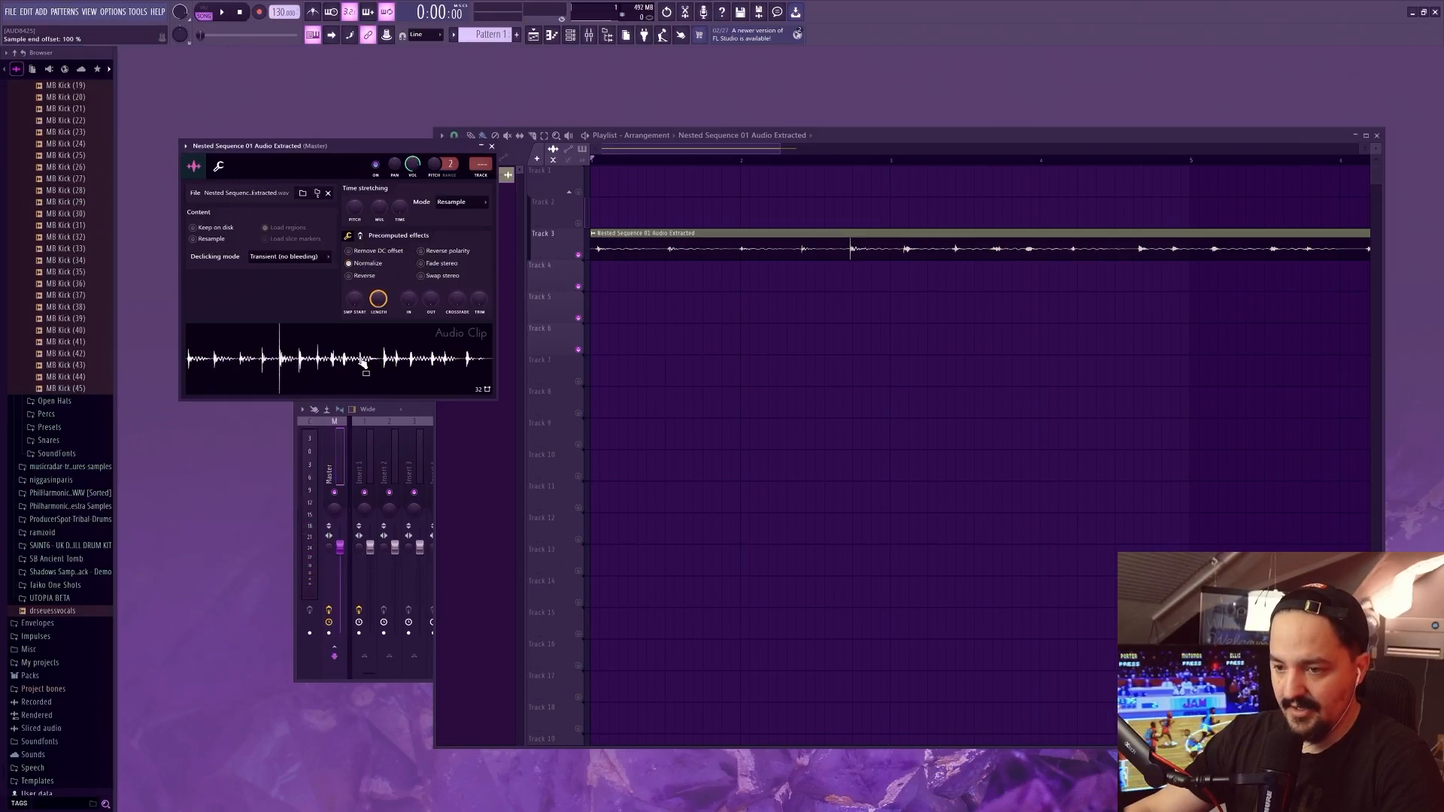
click(614, 183)
key(space)
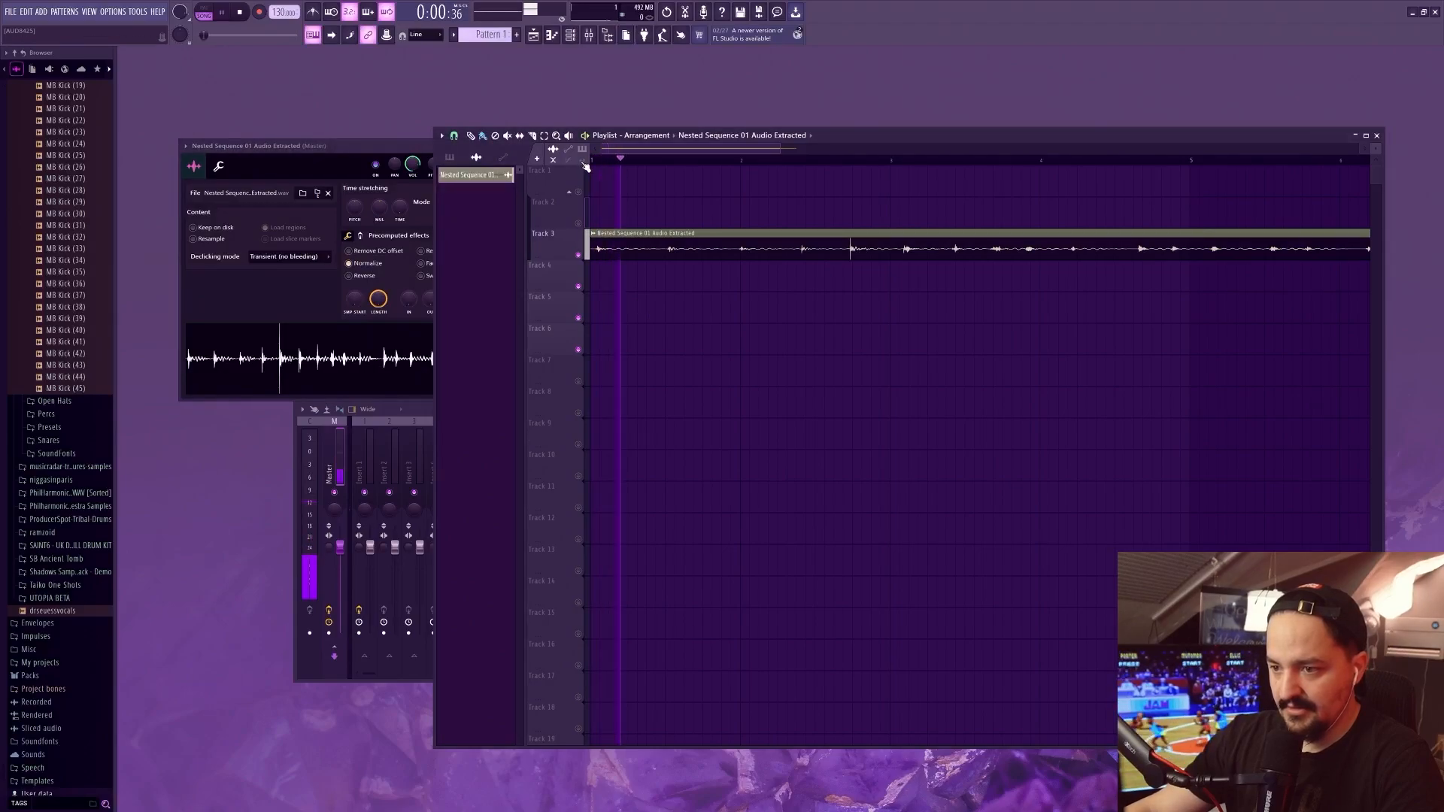
key(space)
Route the audio clip to mixer track Insert 3 and show that track in the mixer
double_click(641, 254)
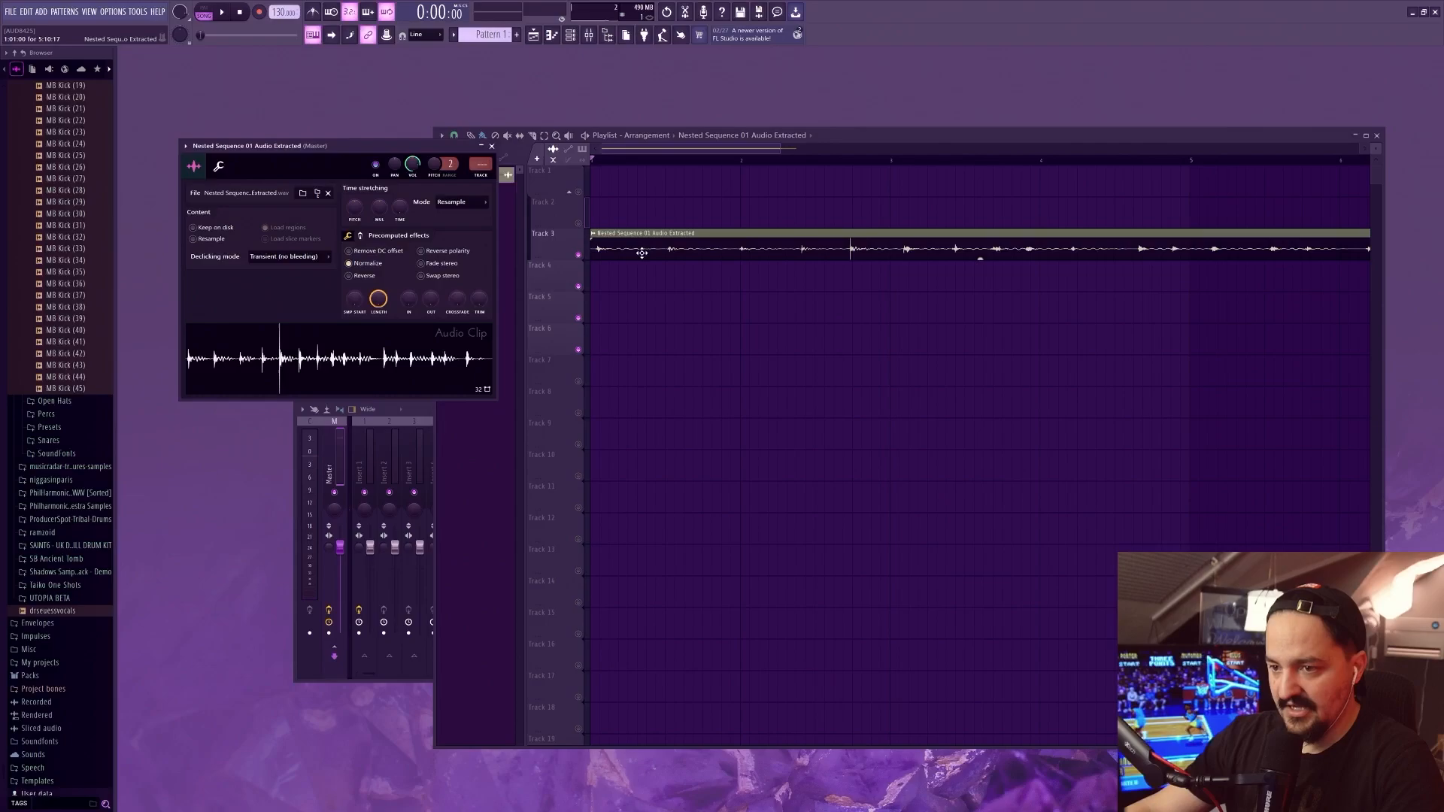
drag(473, 167, 473, 154)
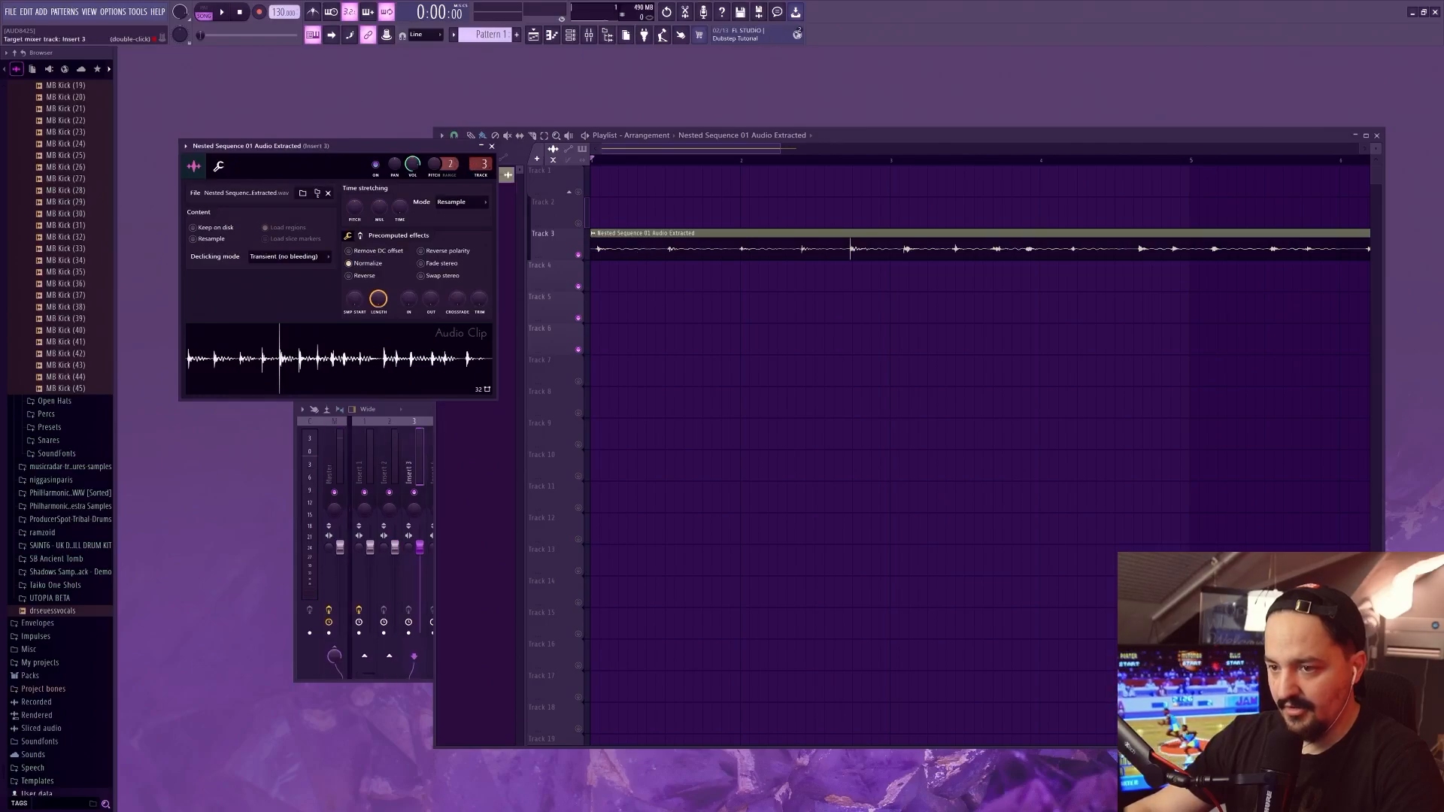
double_click(473, 167)
Add the EQUO equalizer to Insert 3 and pull its lower-frequency bands down to the minimum while playing the clip
click(844, 442)
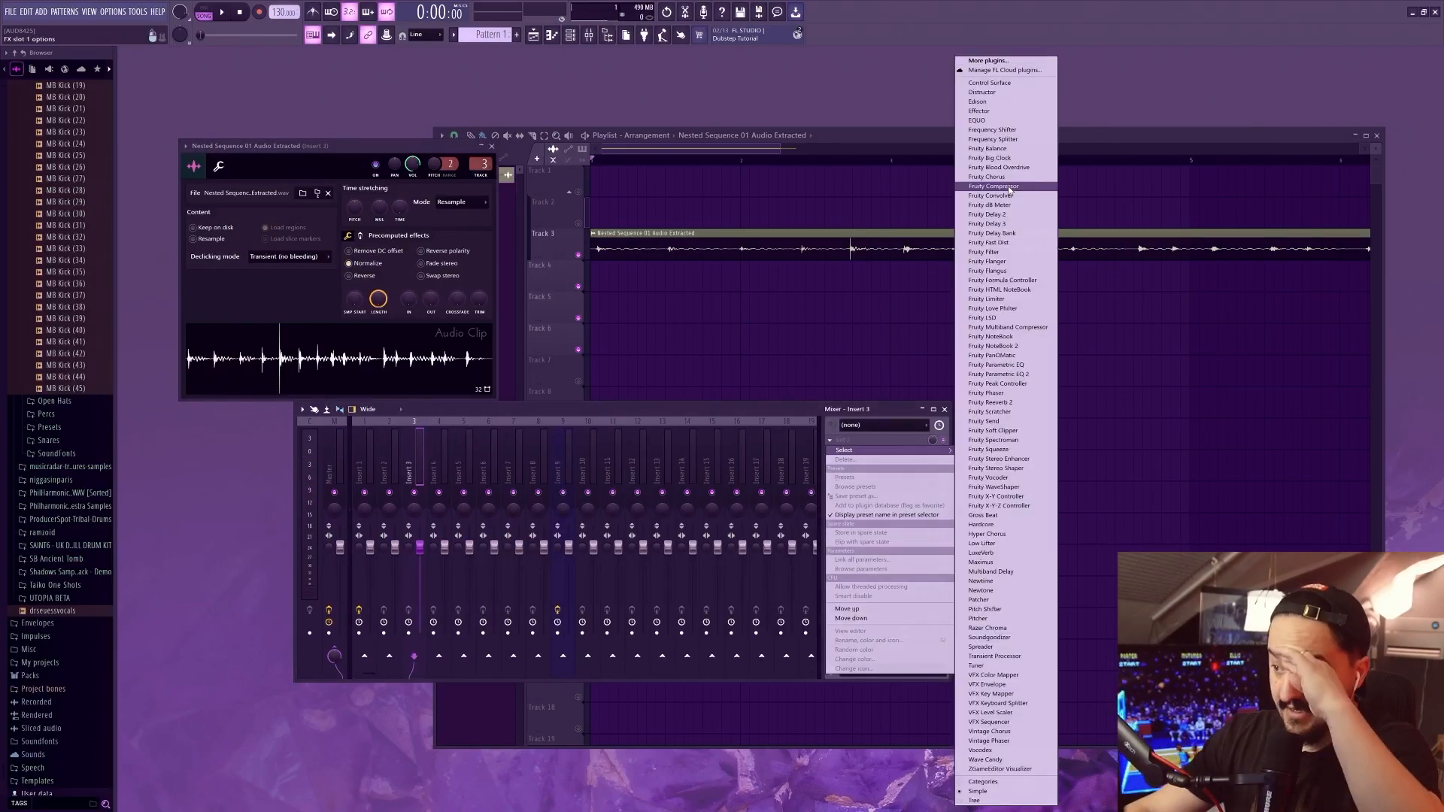
click(978, 121)
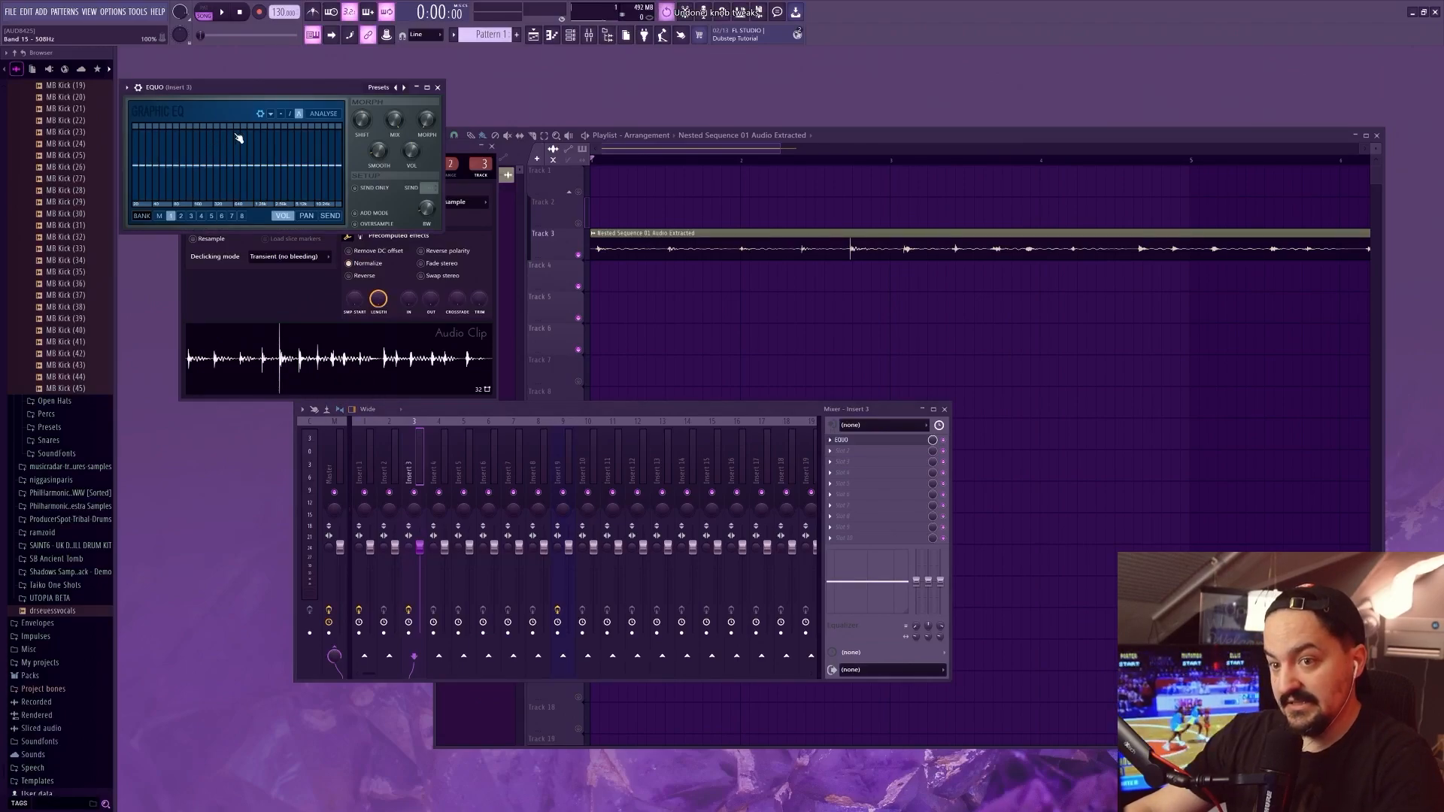
key(space)
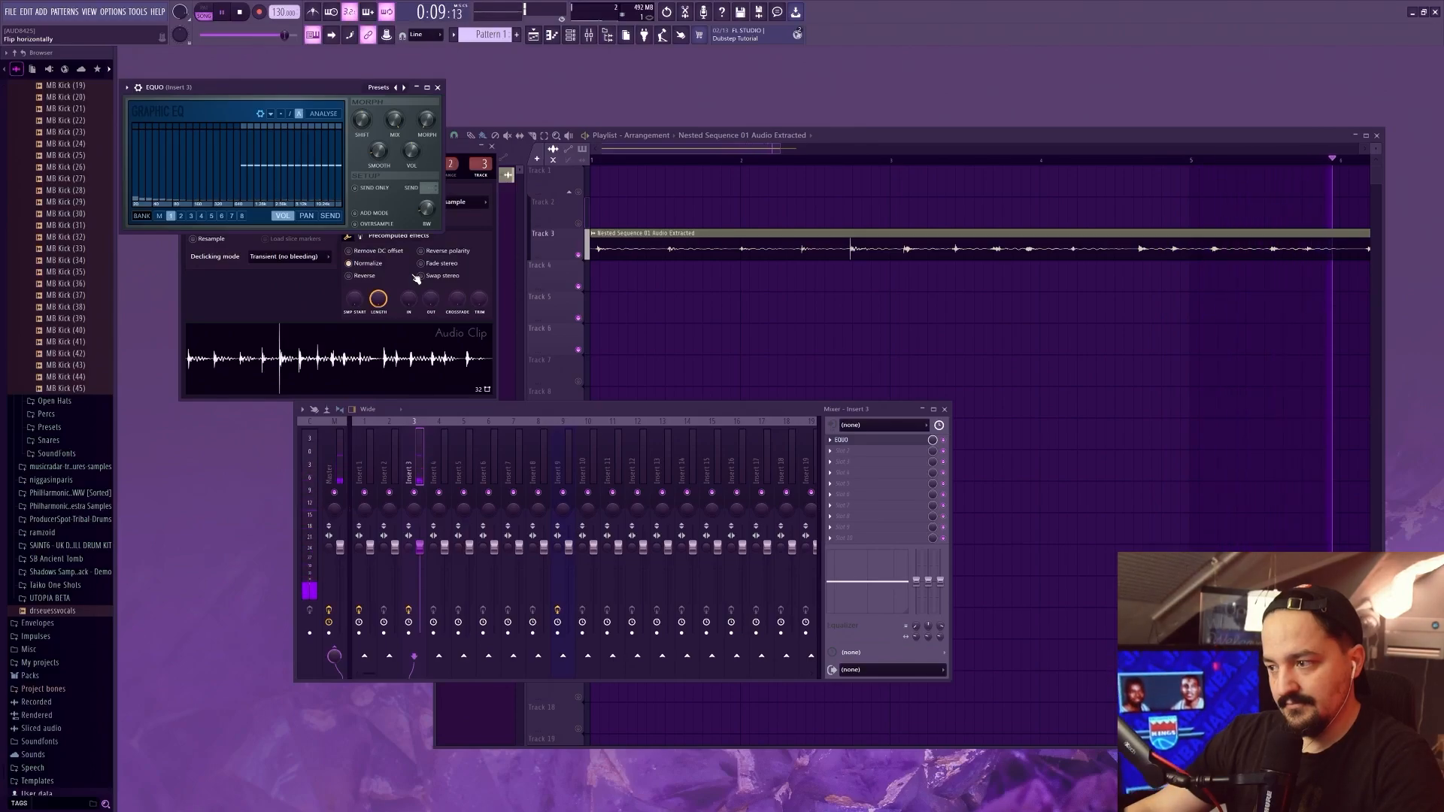
key(space)
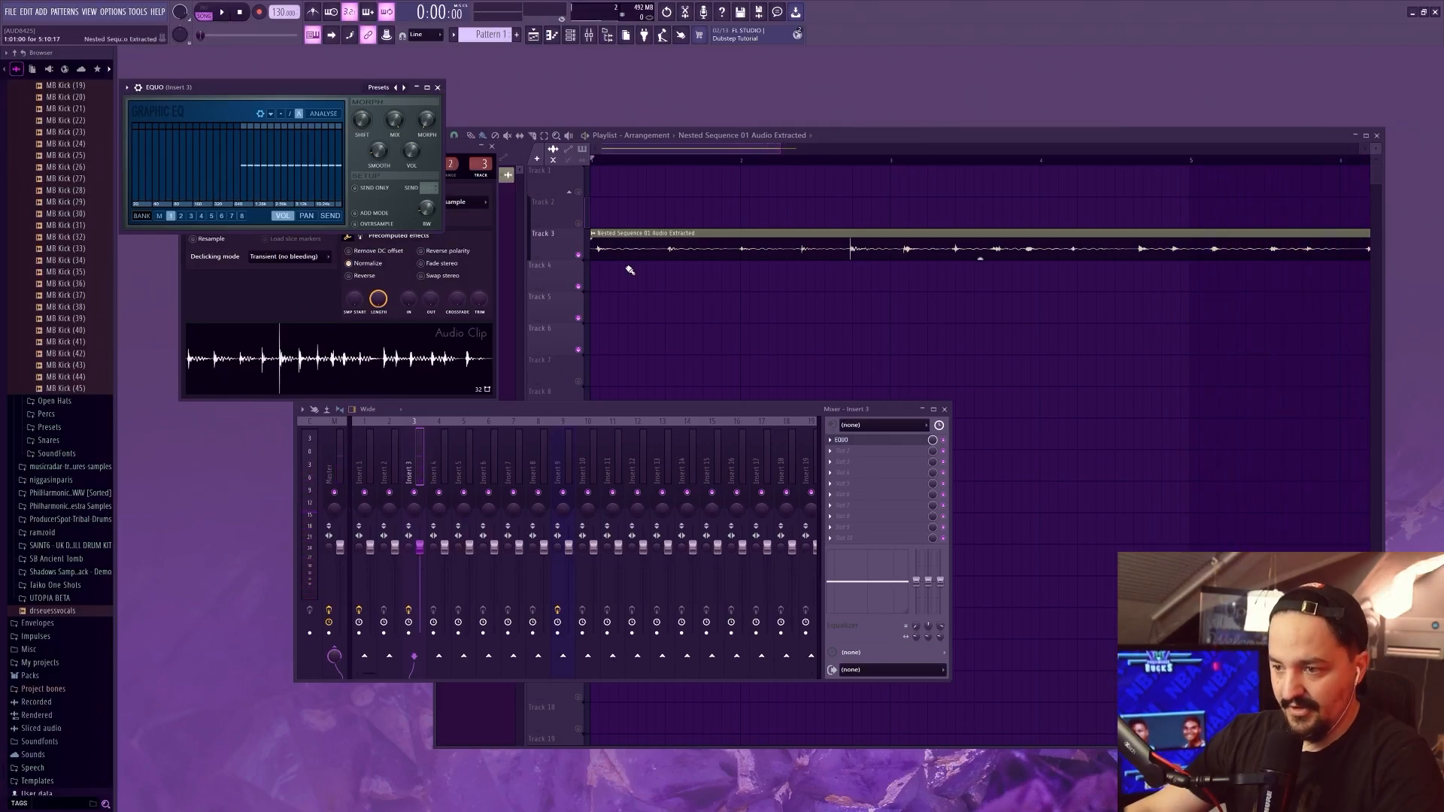
Consolidate the equalized clip on Track 3 into new audio and delete the muted original on Track 4
alt+scroll(605, 205, up, 4)
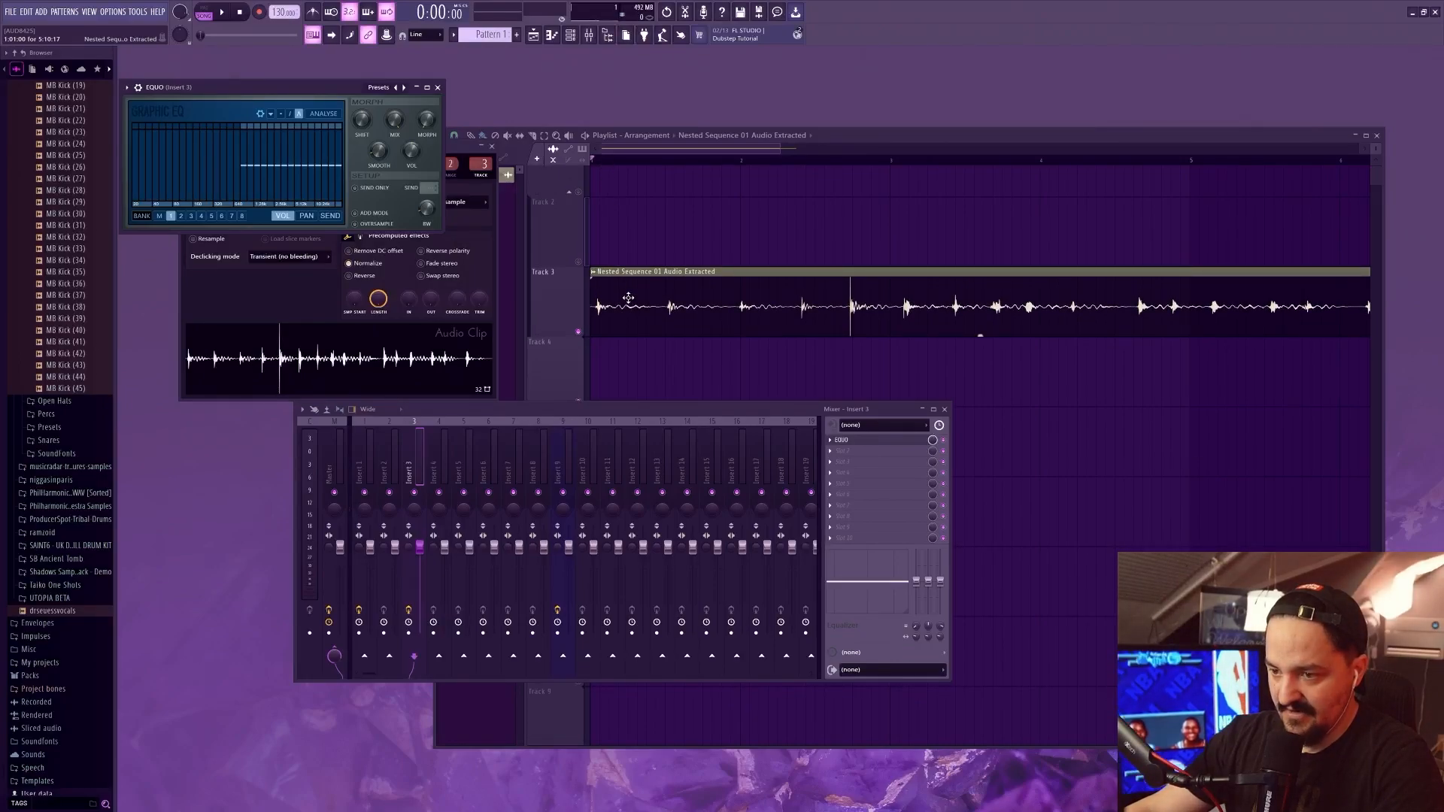
click(595, 273)
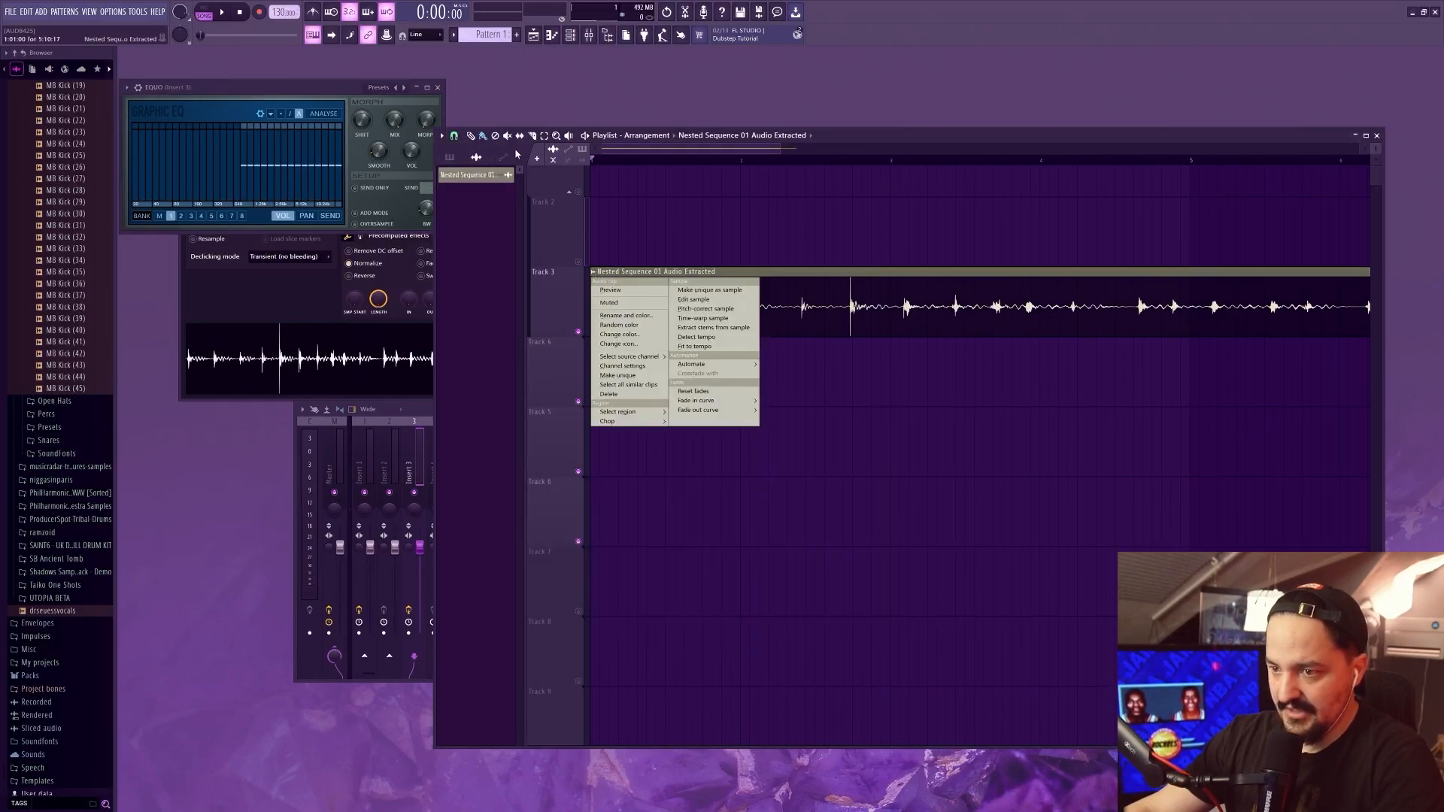
click(444, 136)
mouse_move(474, 156)
mouse_move(602, 171)
click(711, 171)
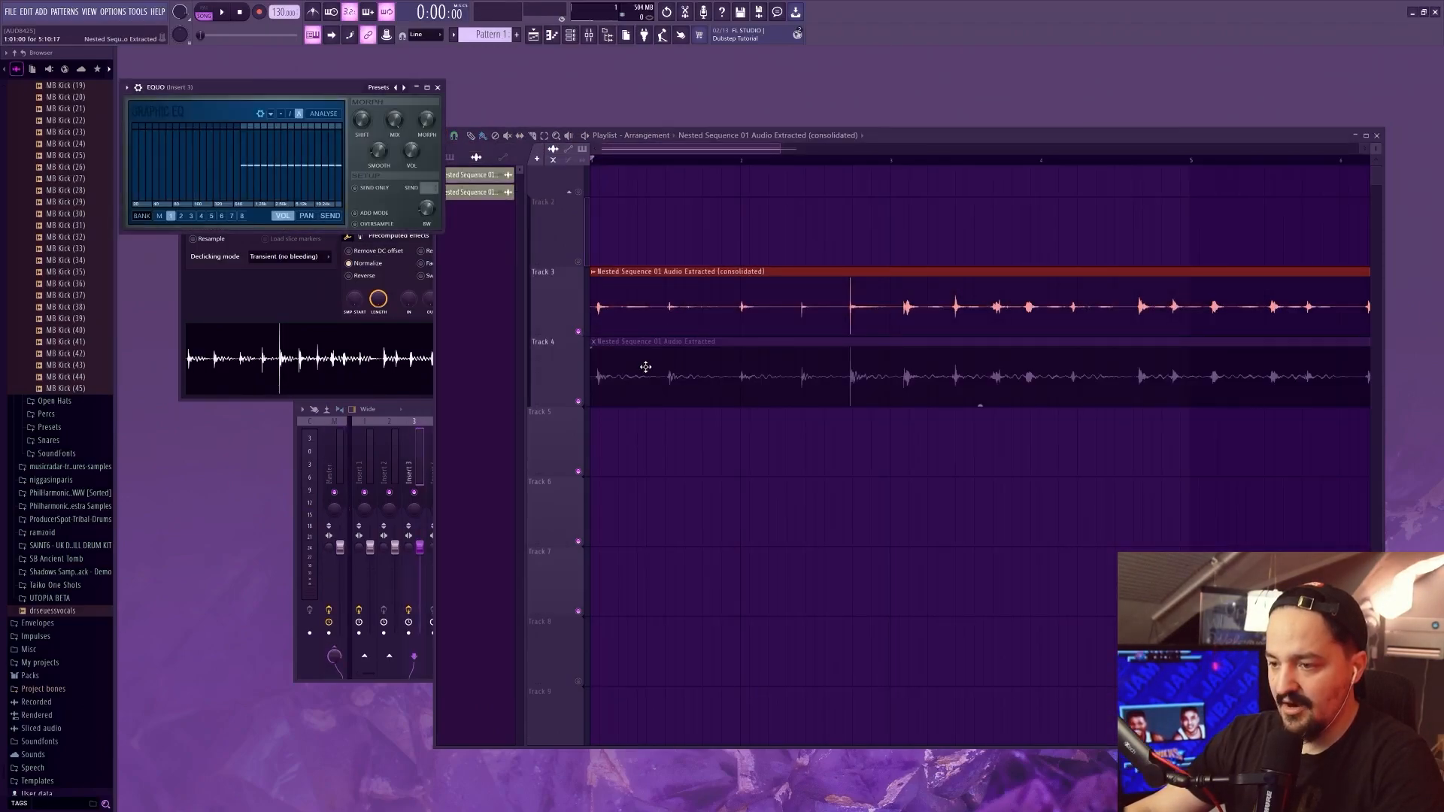
right_click(646, 367)
Turn playlist snapping off and slice the consolidated clip just before and after the first hit
scroll(600, 319, up, 2)
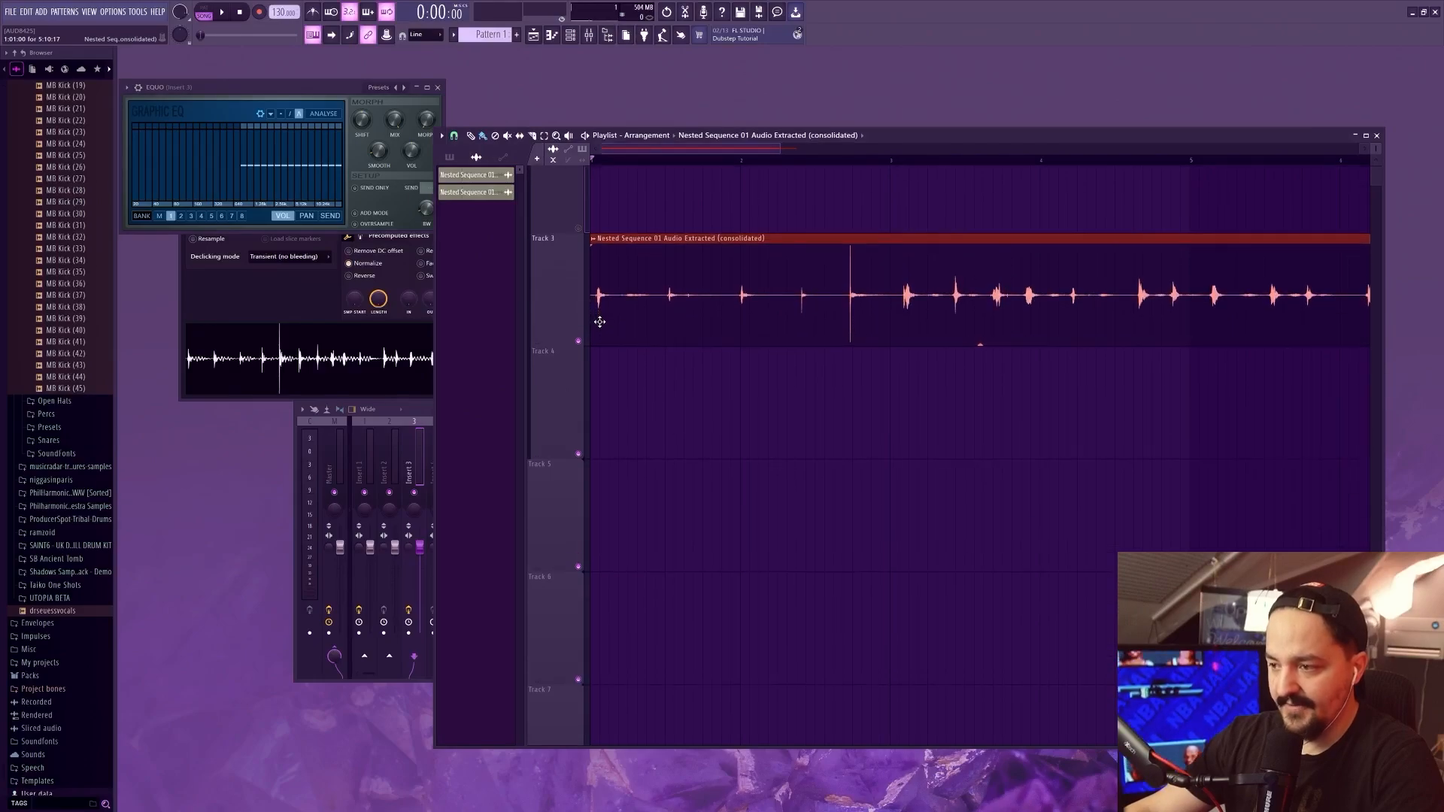
scroll(600, 321, up, 2)
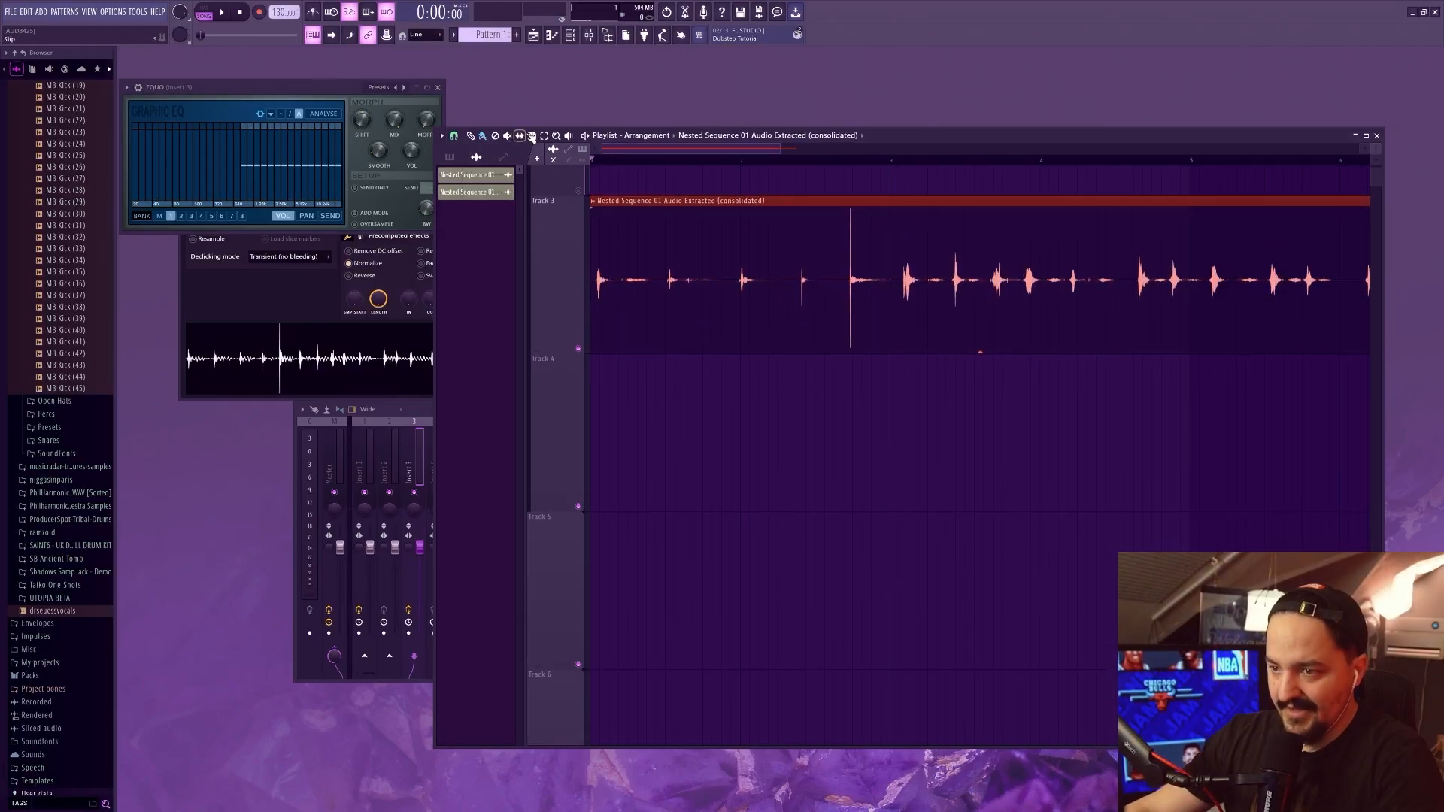
scroll(602, 302, up, 4)
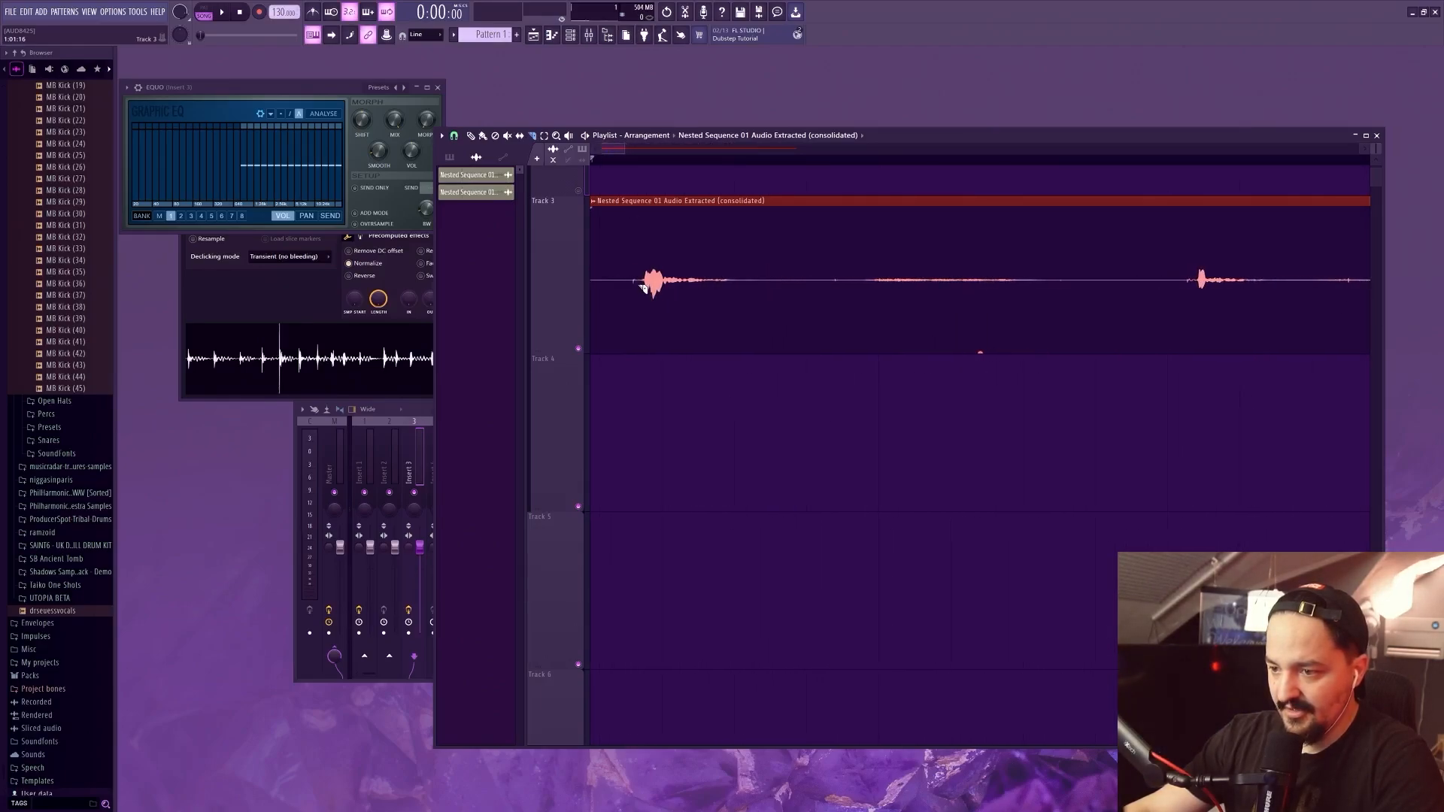
click(454, 136)
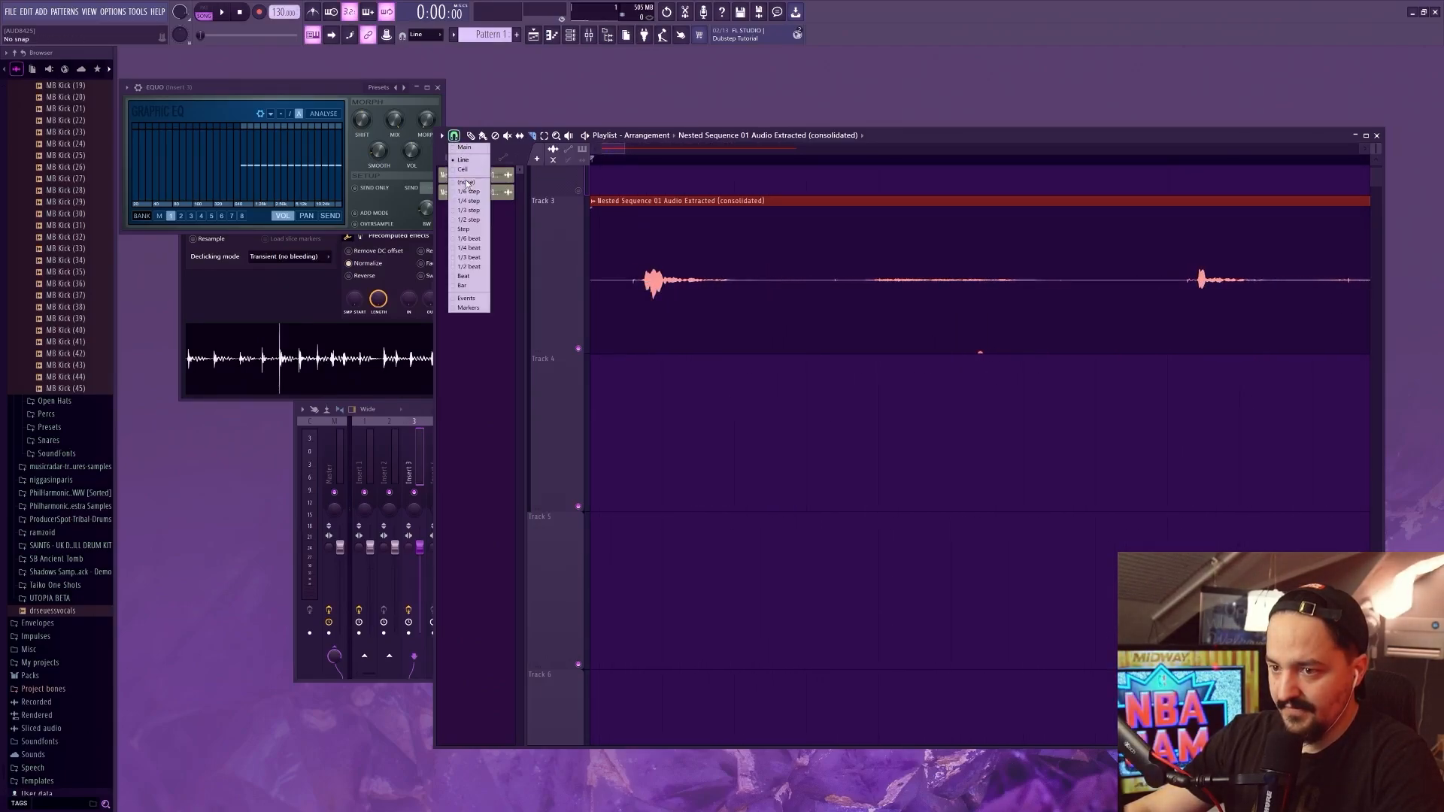
click(470, 183)
drag(641, 259, 642, 301)
drag(617, 159, 641, 159)
drag(753, 259, 753, 301)
scroll(753, 282, down, 1)
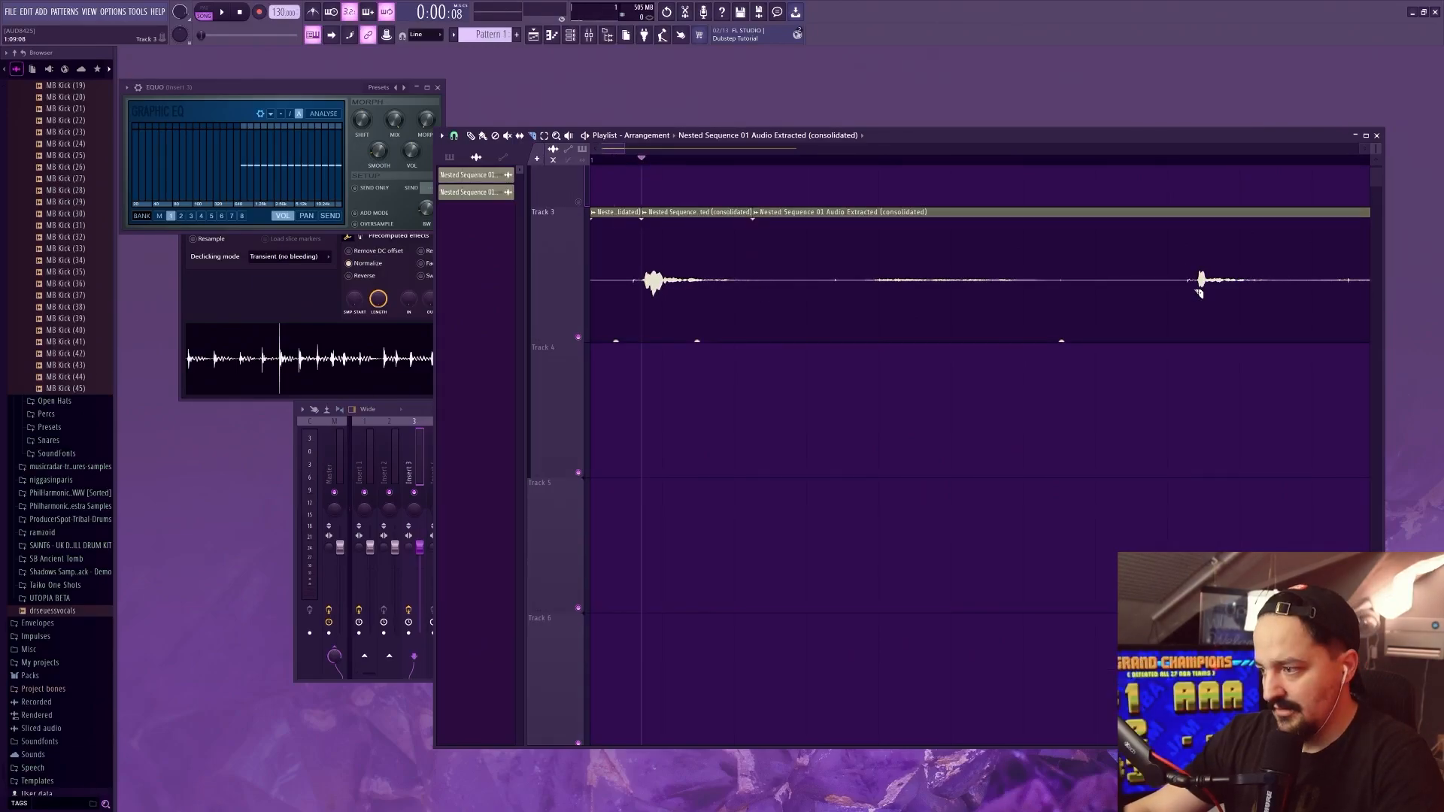
Slice the clip around the next hits and delete the quiet stretches between them
drag(1195, 263, 1195, 301)
key(b)
right_click(916, 276)
scroll(915, 276, down, 3)
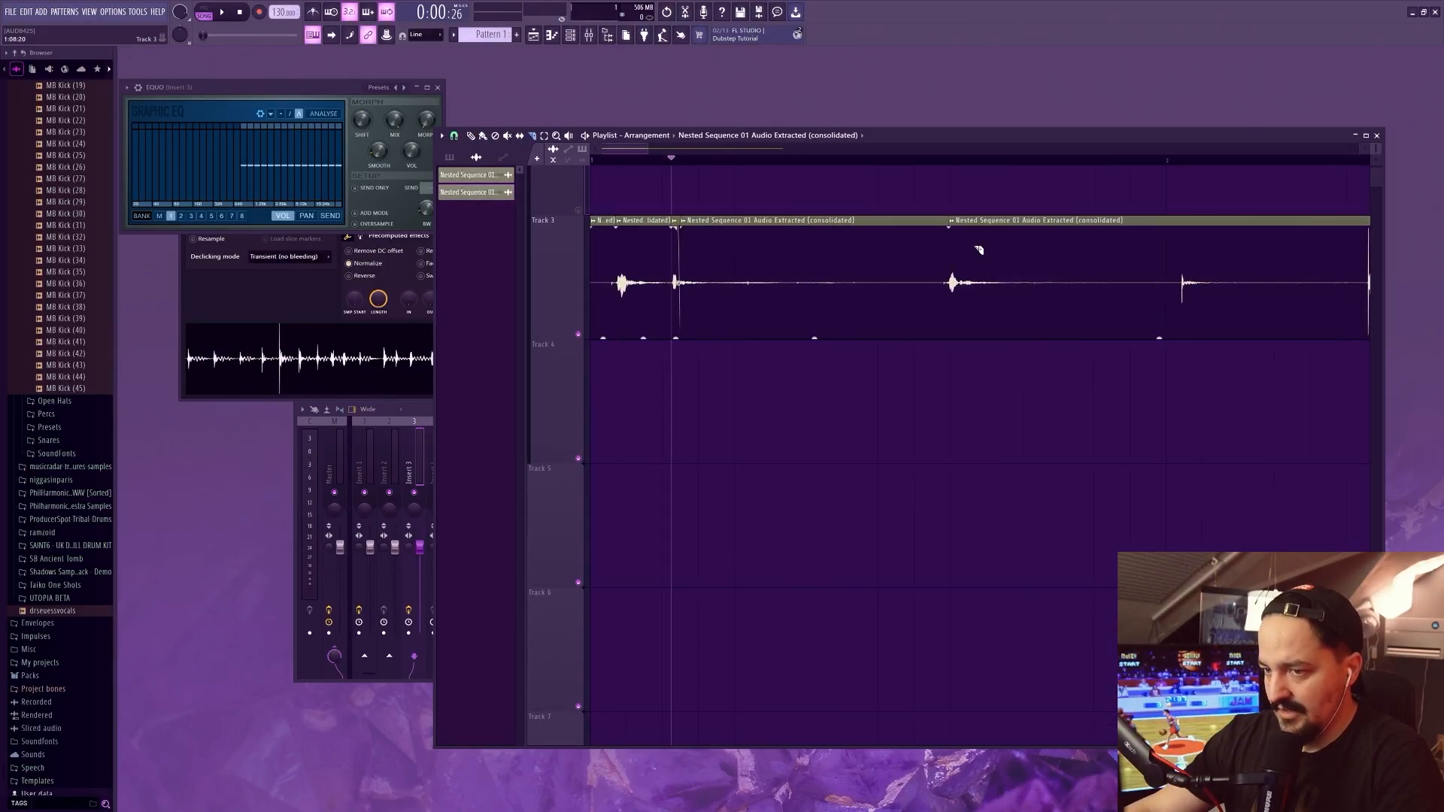
scroll(632, 218, up, 5)
key(space)
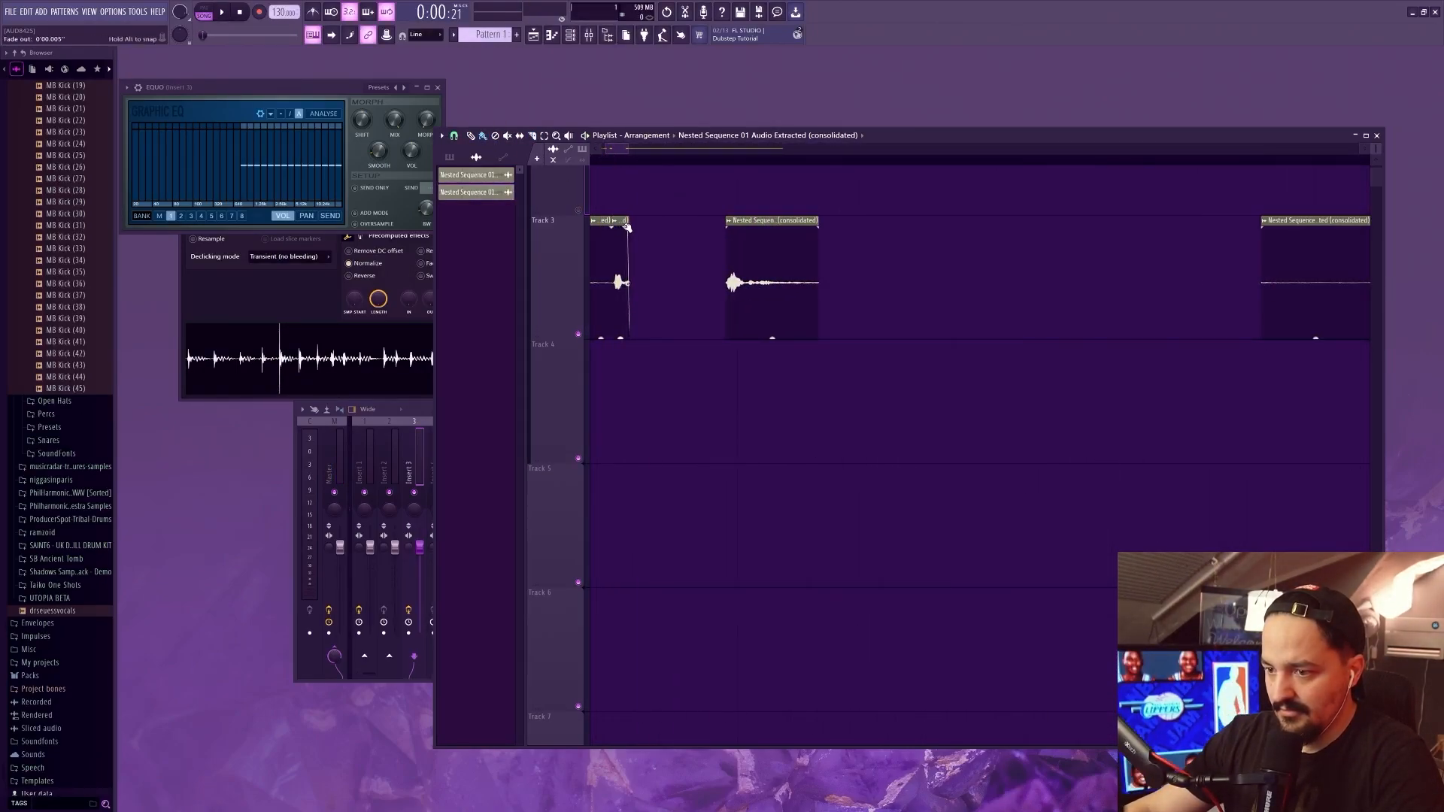
Slice out the hits in the later part of the consolidated clip
scroll(757, 165, down, 3)
click(756, 160)
key(space)
drag(1073, 259, 1074, 301)
scroll(986, 169, up, 3)
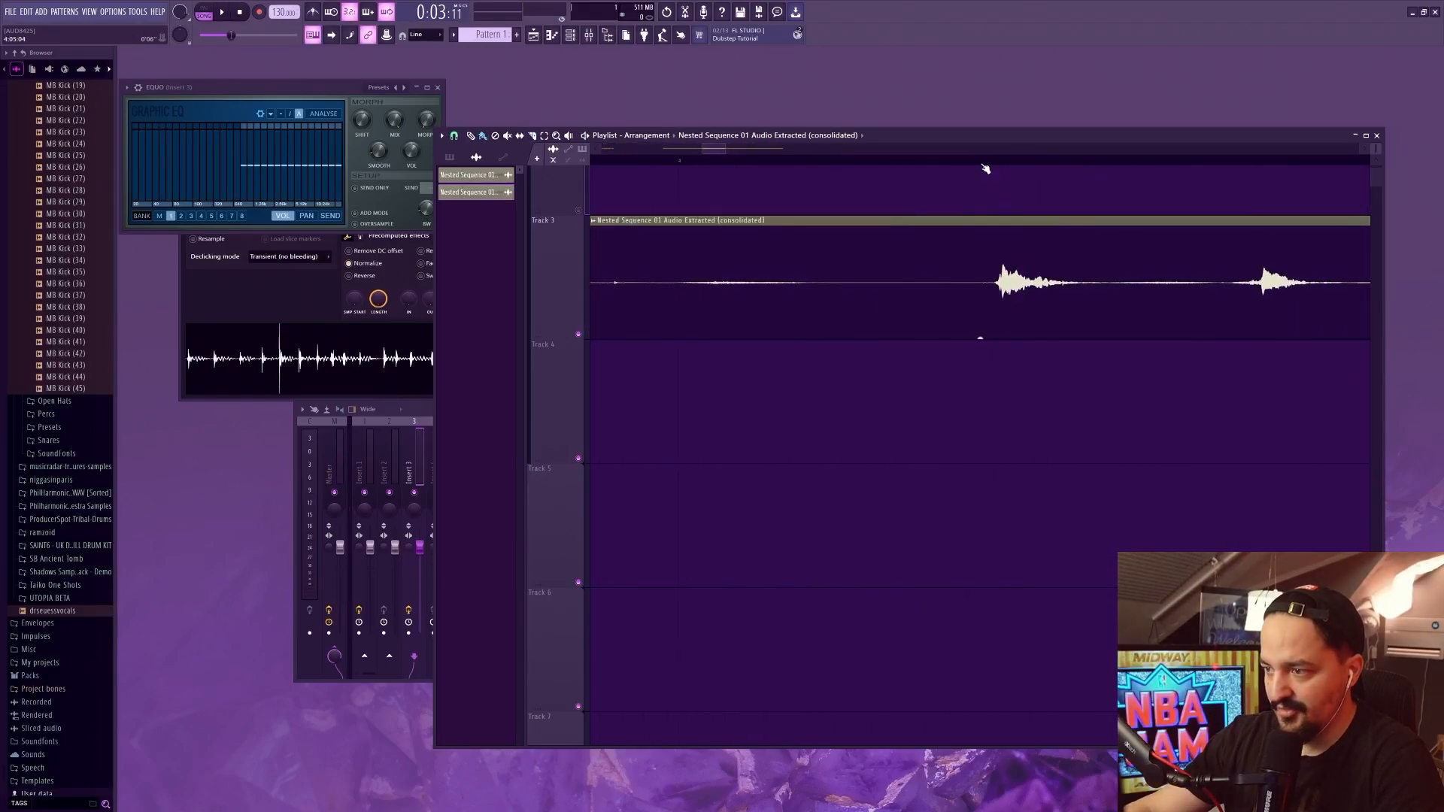
scroll(978, 162, down, 4)
scroll(768, 164, up, 3)
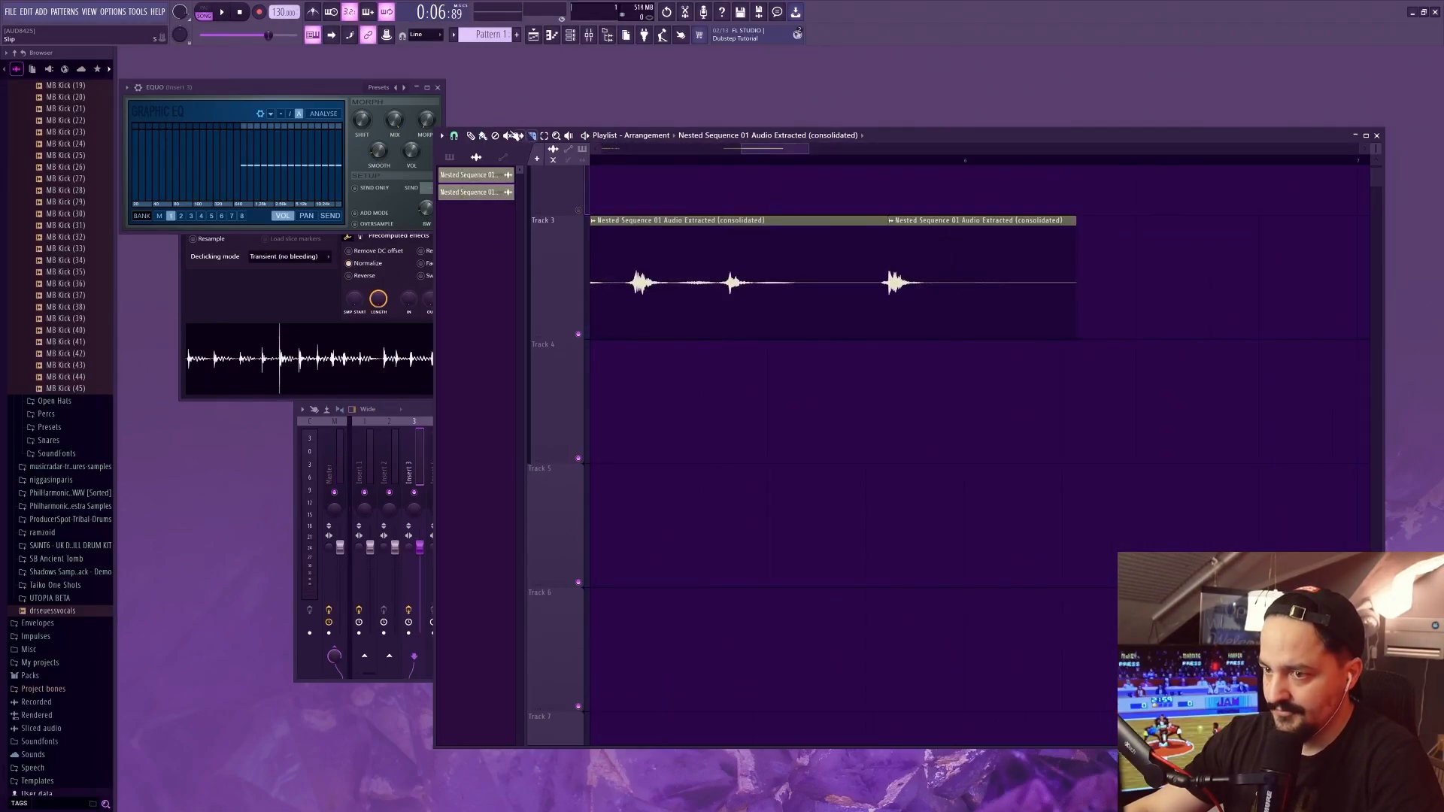
Move the separated hit clips closer together at the start of Track 3
scroll(643, 238, down, 3)
scroll(643, 238, up, 4)
drag(775, 263, 662, 263)
scroll(638, 271, down, 3)
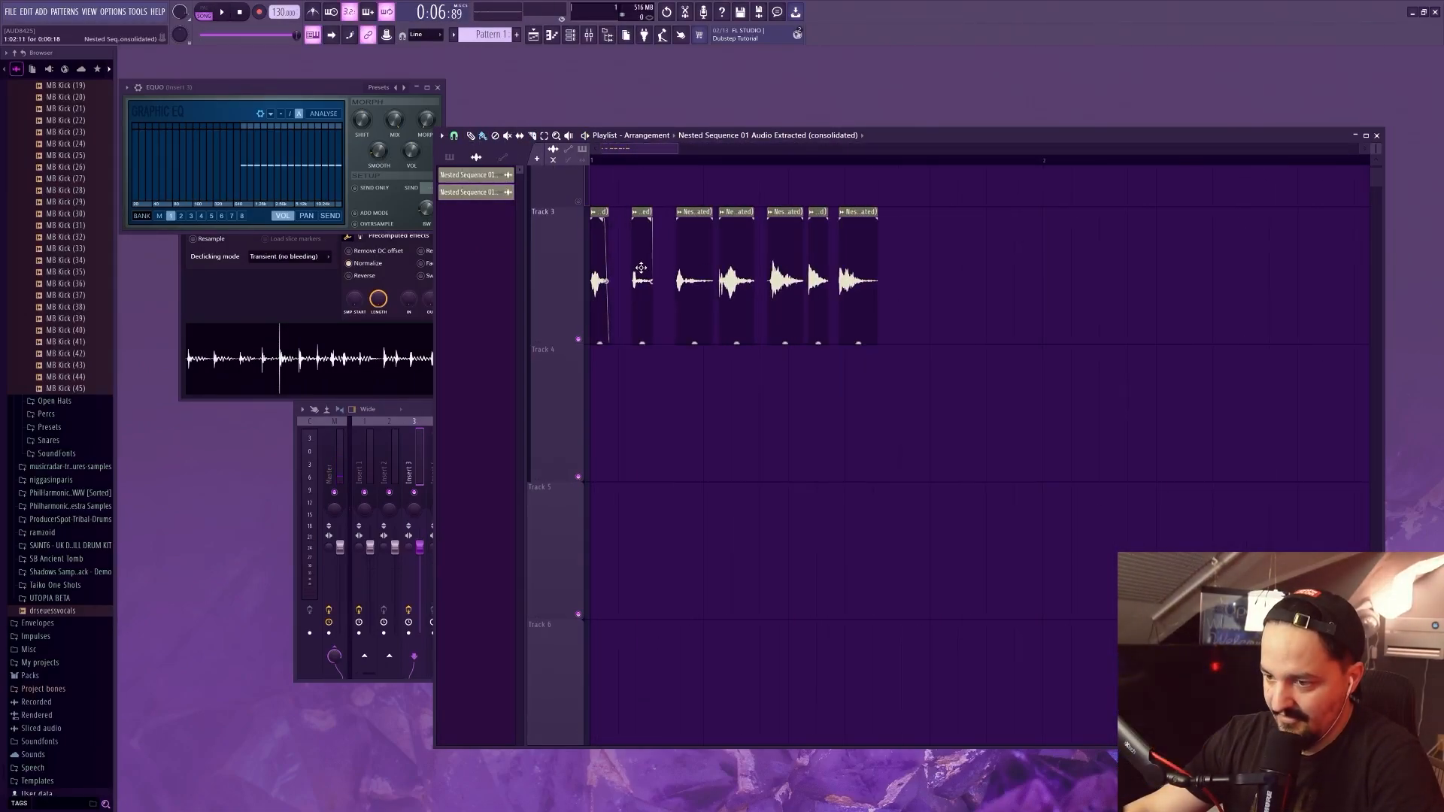
Trim the ends of the separated hits on Track 3, add short fade-outs to them, and play them back
scroll(636, 271, up, 3)
drag(703, 219, 698, 219)
key(space)
drag(904, 264, 858, 219)
drag(919, 264, 937, 264)
drag(1048, 248, 1051, 249)
drag(1135, 230, 1117, 230)
drag(1116, 220, 1103, 220)
drag(1324, 234, 1289, 233)
drag(1287, 220, 1275, 220)
drag(1198, 231, 1154, 223)
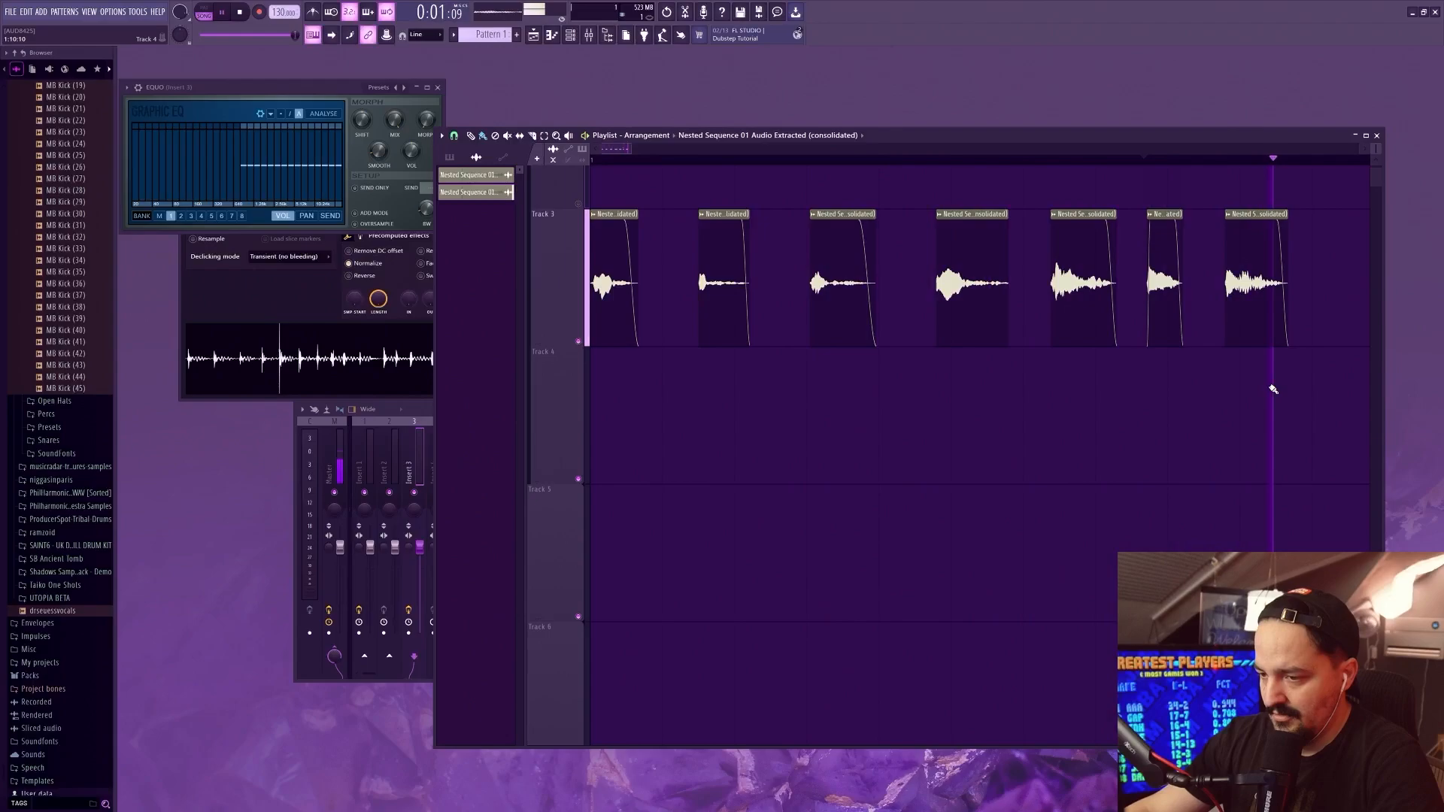
Open the consolidated clip's channel settings and mixer track Insert 1, and open its Effector to adjust the X/Y position
scroll(855, 381, down, 4)
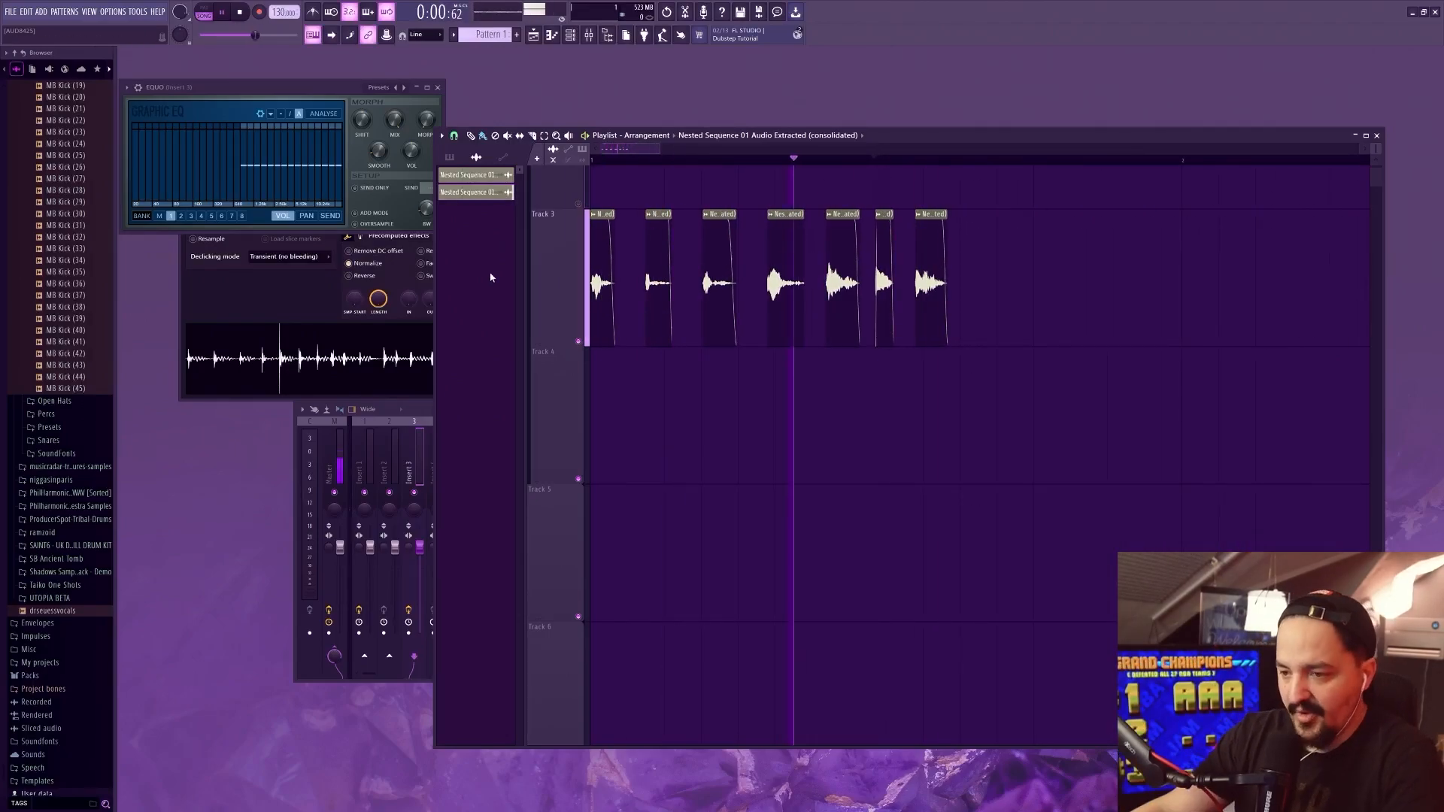
double_click(487, 192)
double_click(489, 178)
drag(489, 178, 489, 174)
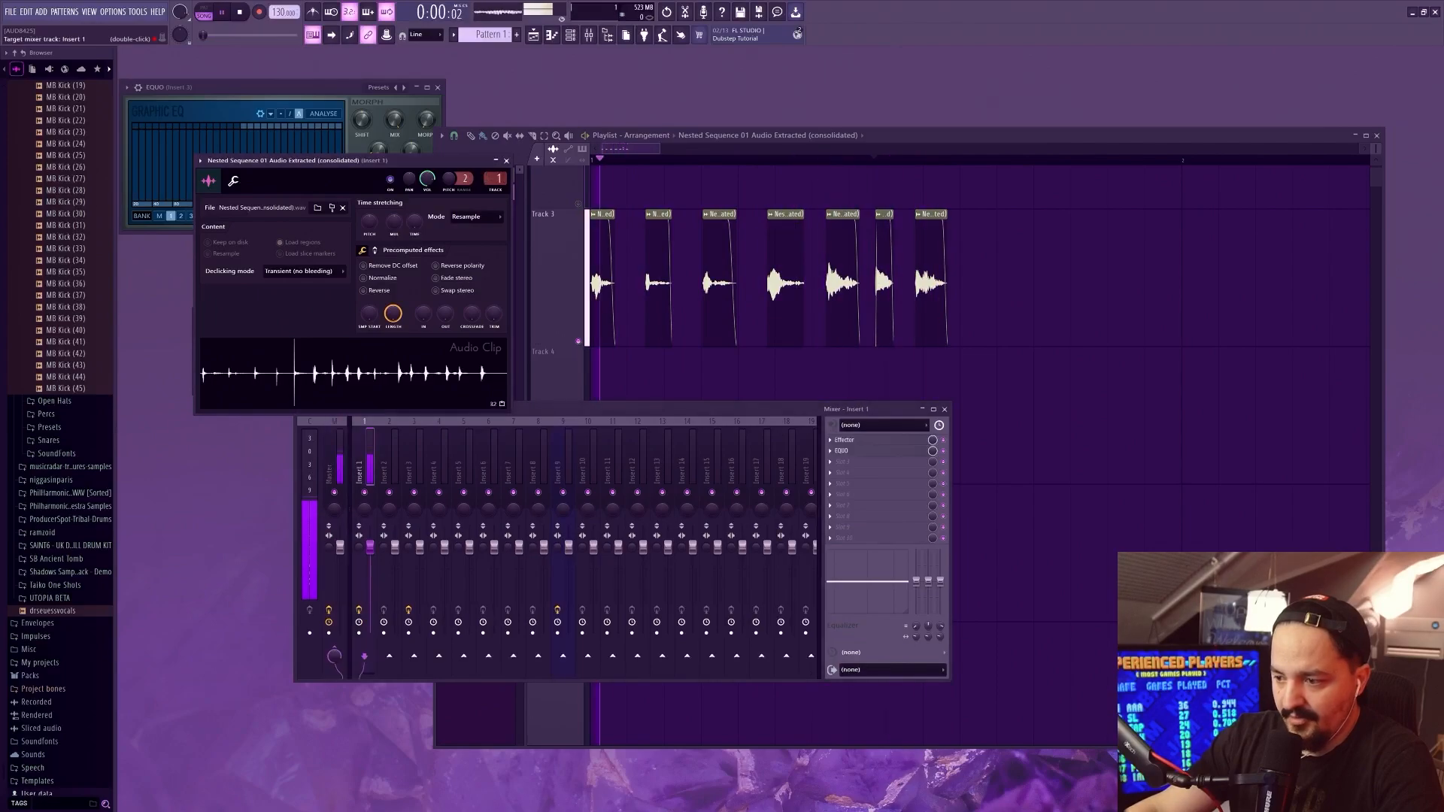
right_click(491, 180)
click(486, 183)
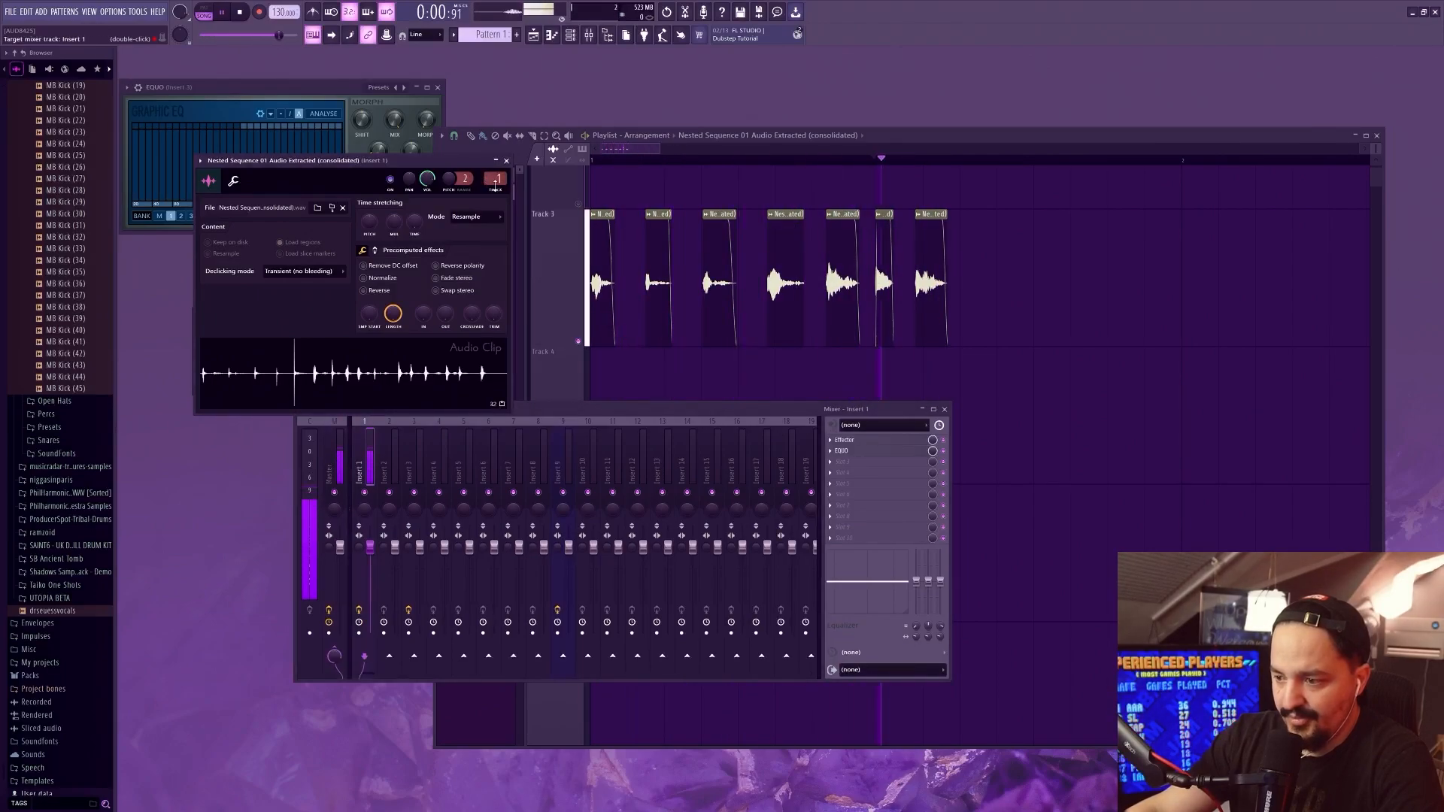
click(856, 440)
mouse_move(248, 212)
mouse_down()
mouse_move(264, 271)
mouse_move(293, 277)
mouse_move(306, 243)
mouse_move(336, 254)
mouse_move(237, 199)
mouse_up()
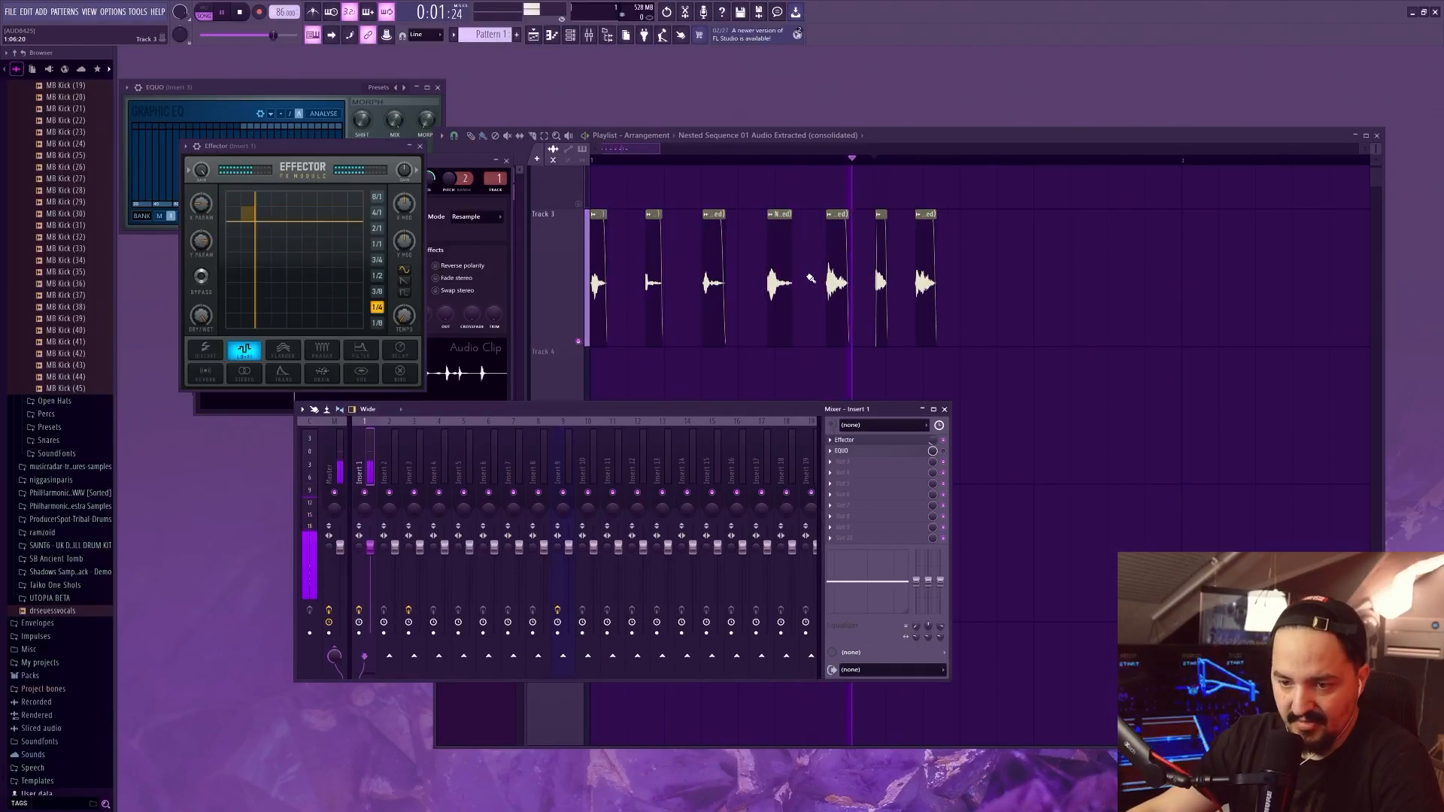
Add Fruity Reeverb 2 to Insert 1 and move it ahead of Effector at the start of the effects chain
click(856, 462)
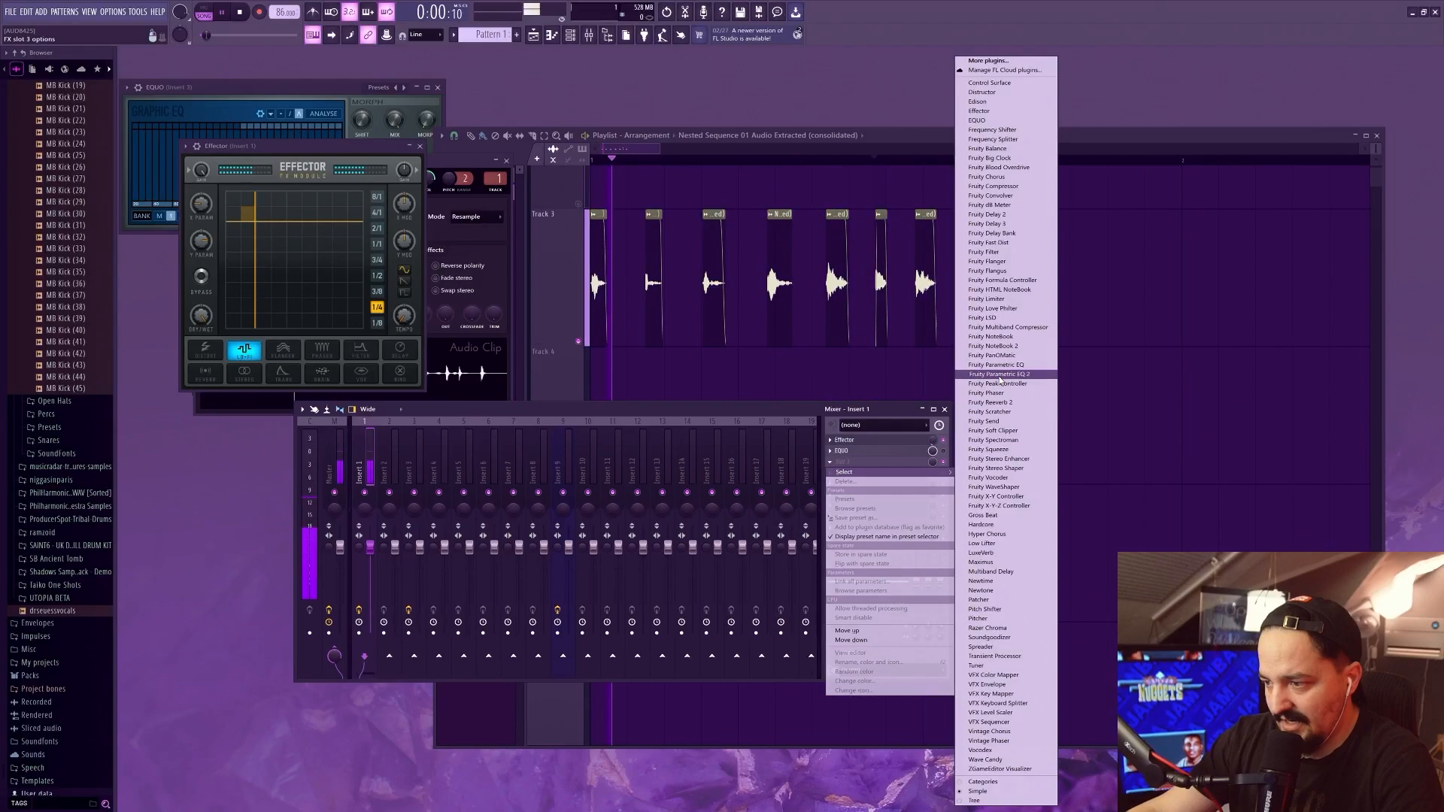
click(1000, 402)
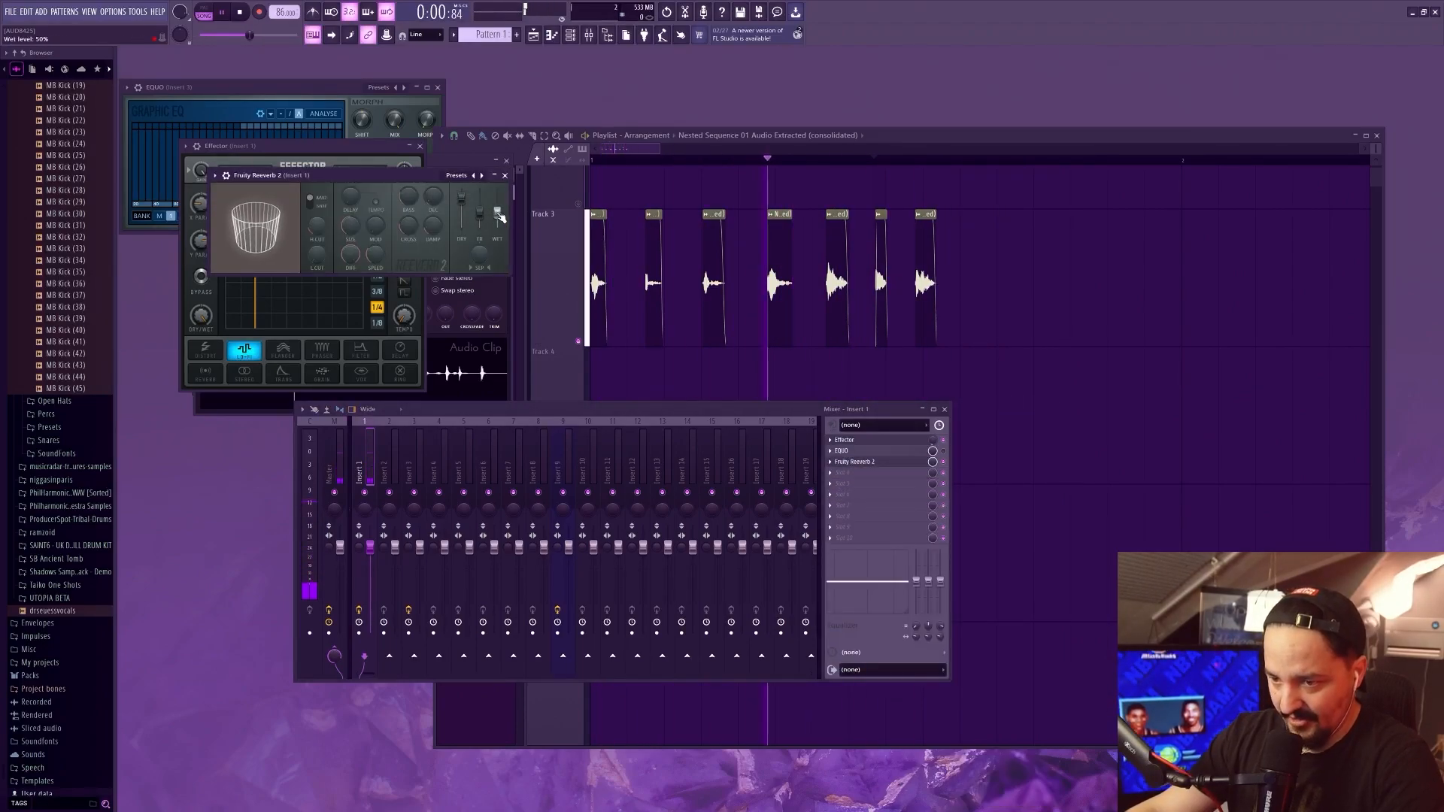
click(877, 635)
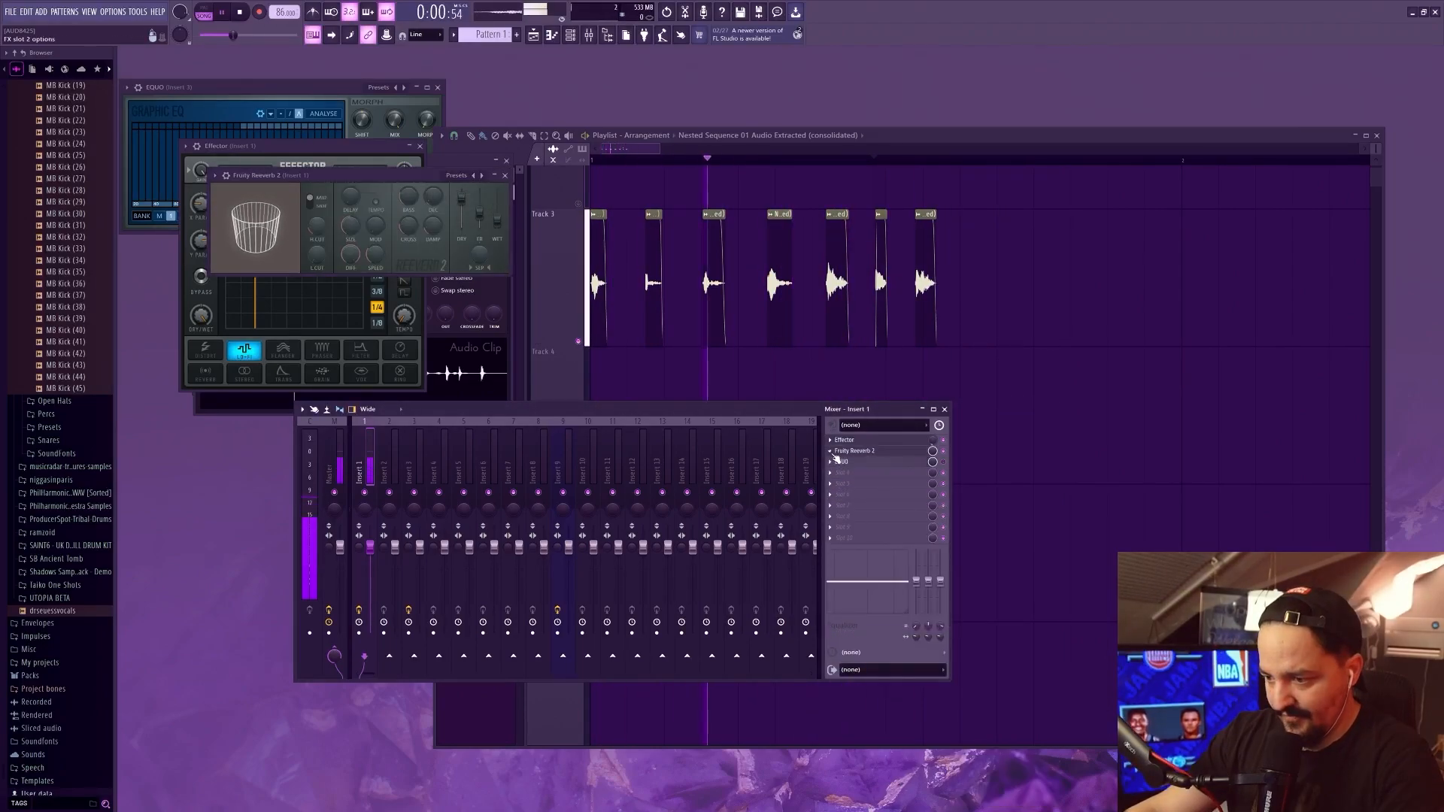
click(831, 451)
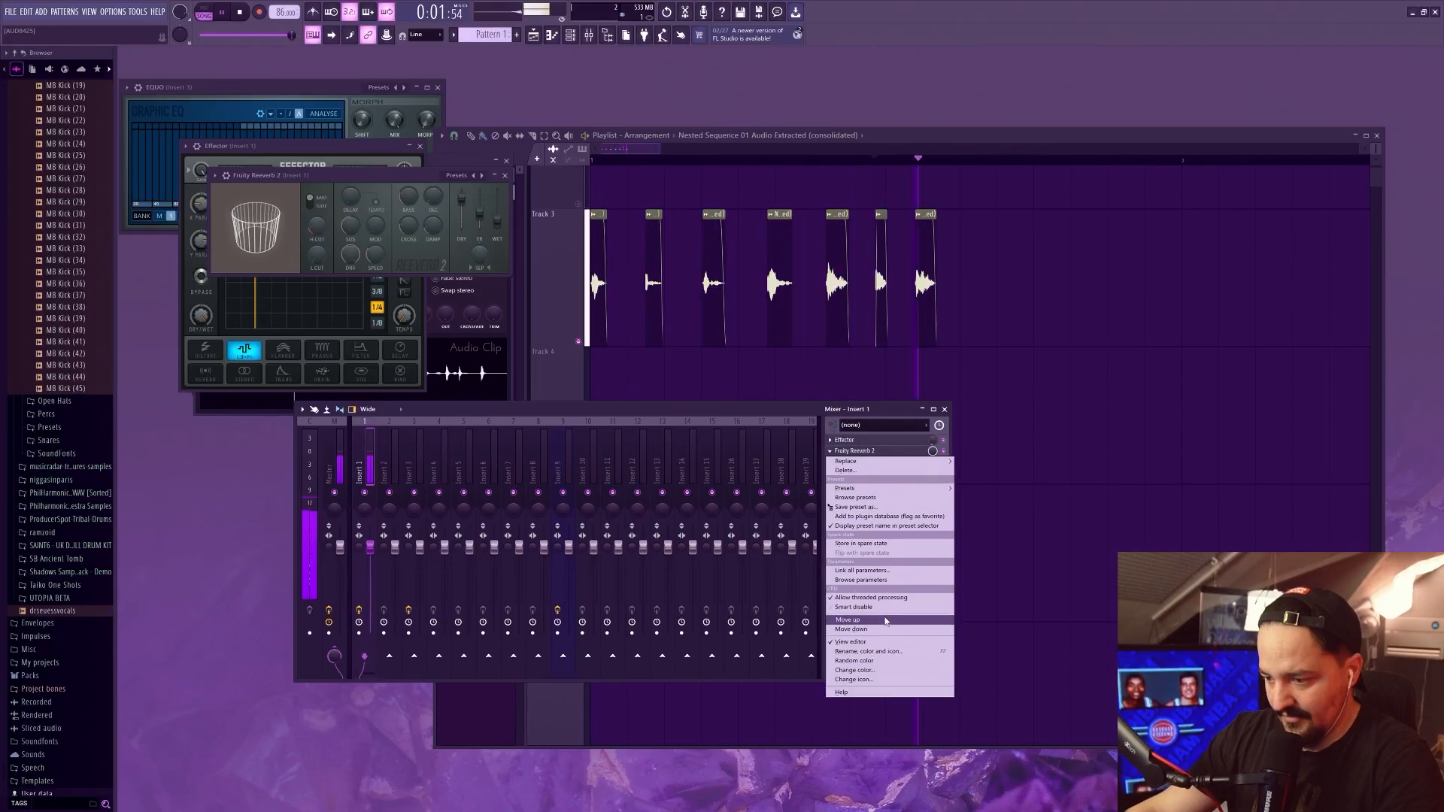
click(877, 635)
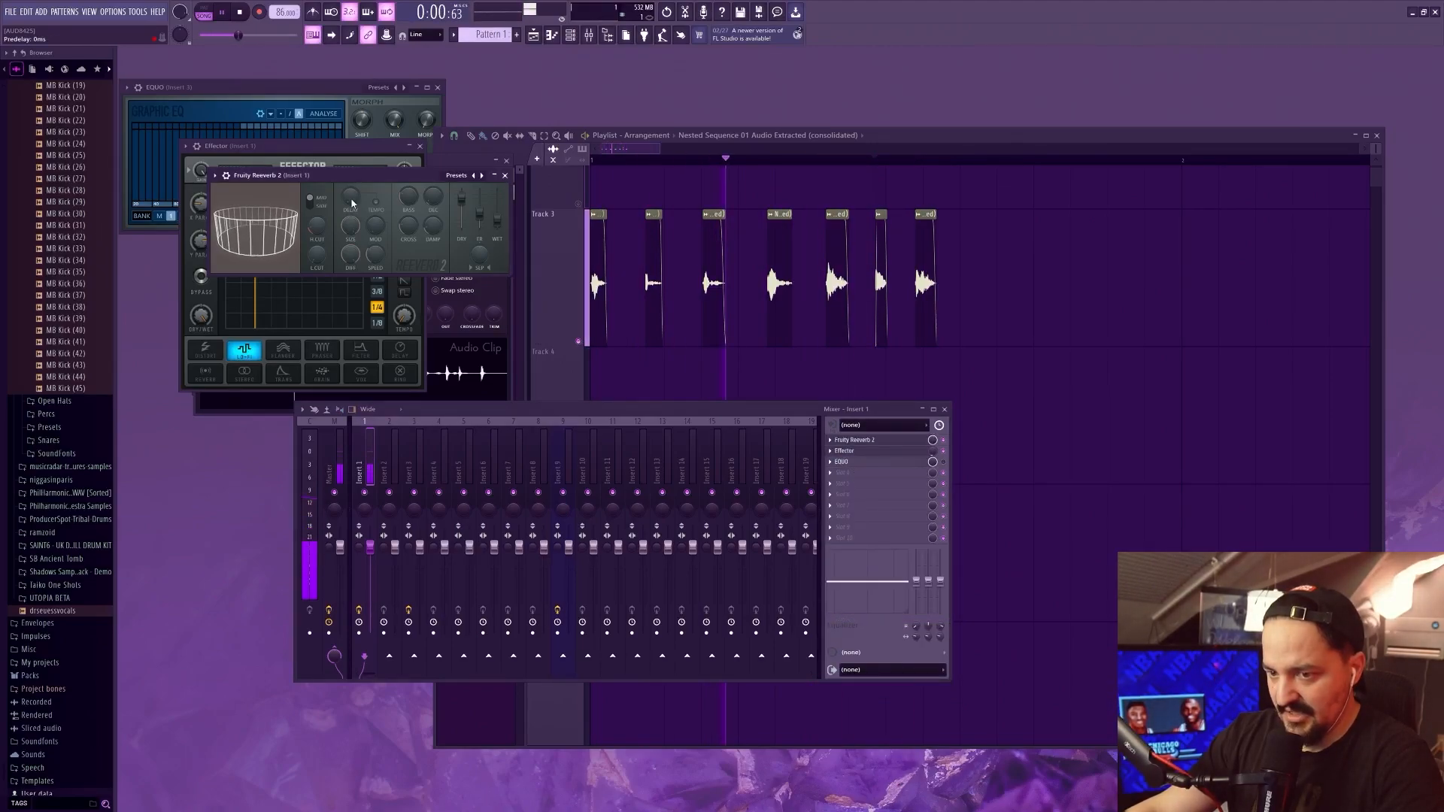
Add Fruity Stereo Shaper to Insert 1, adjust its delay and phase, and move it up to just before Effector
click(837, 475)
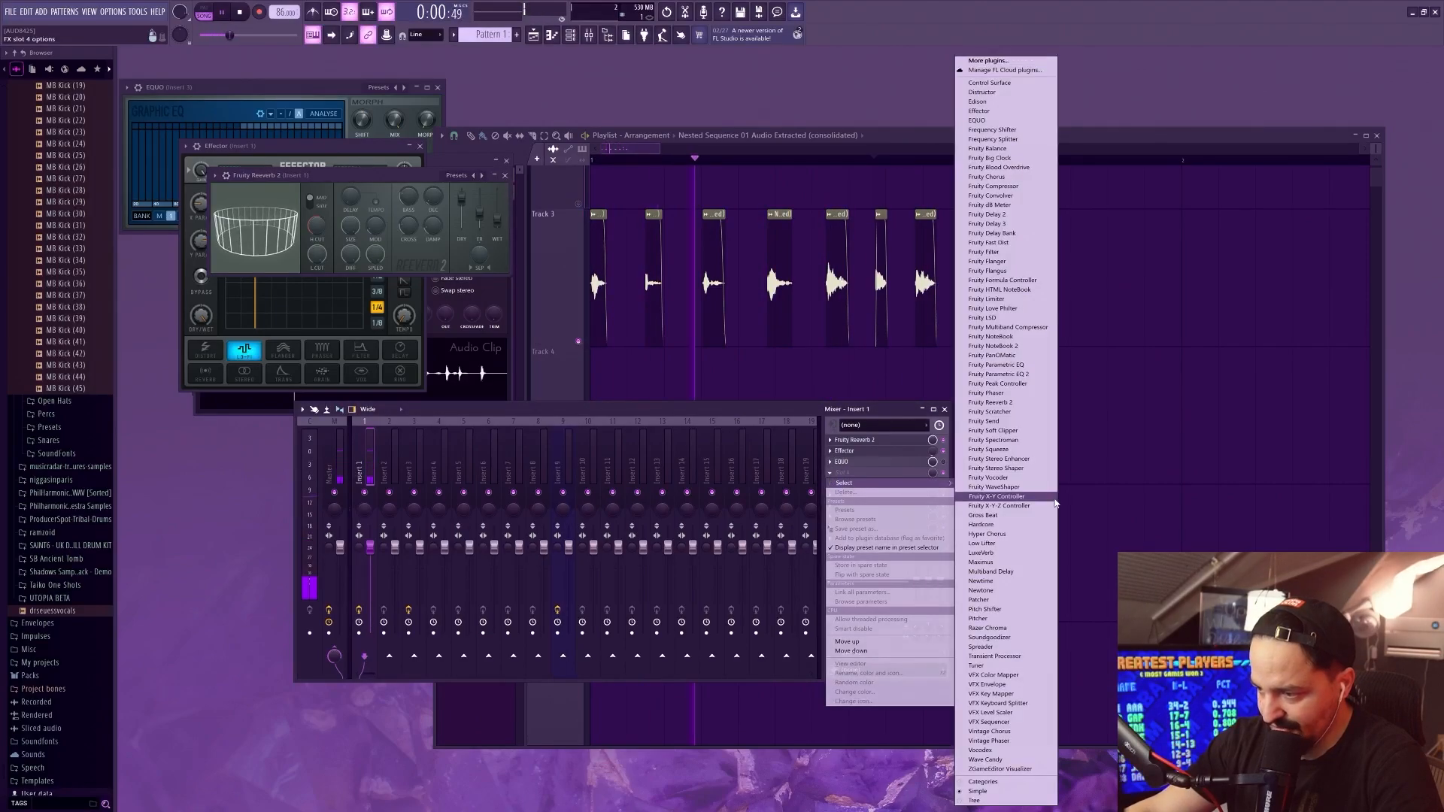
click(997, 469)
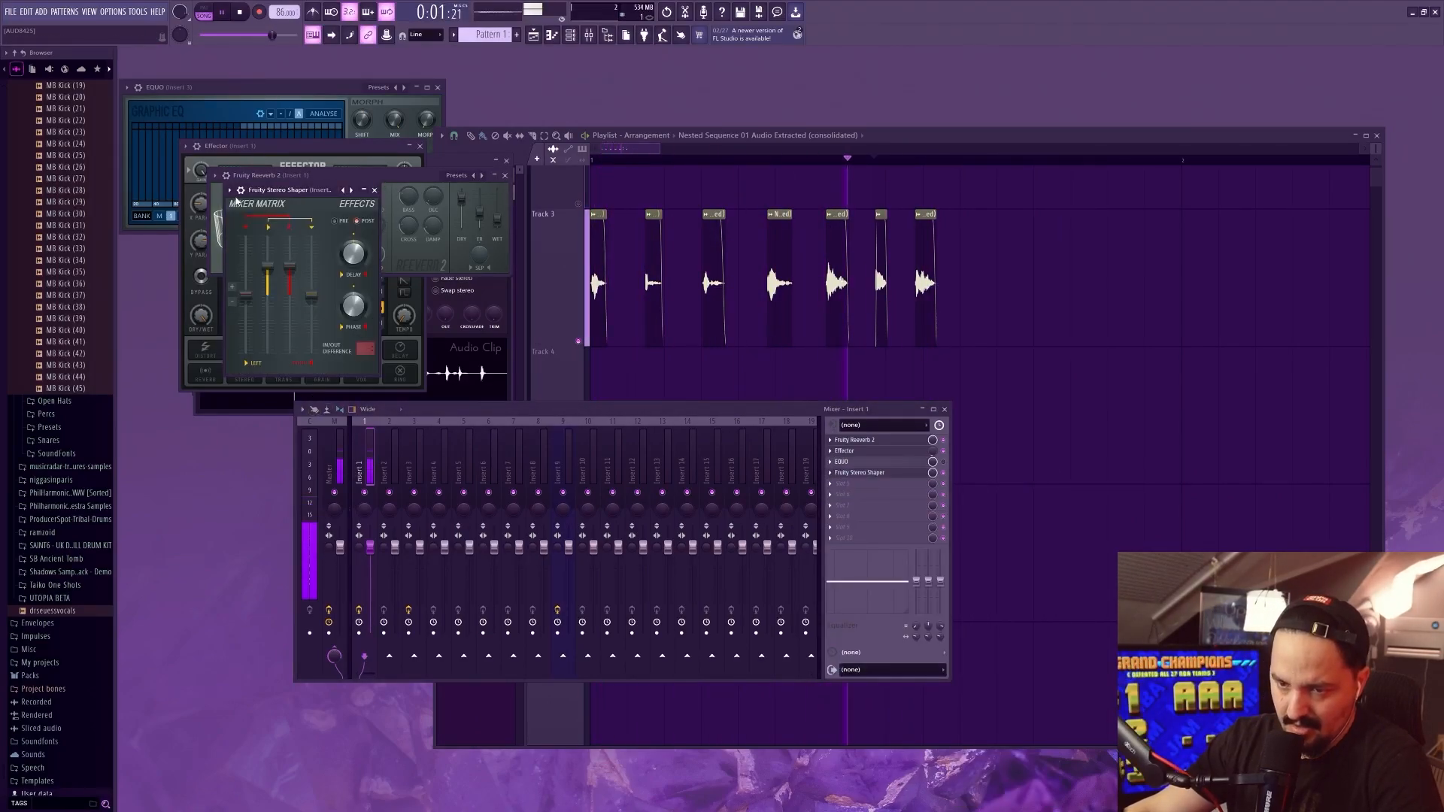
click(230, 191)
mouse_move(290, 231)
click(384, 322)
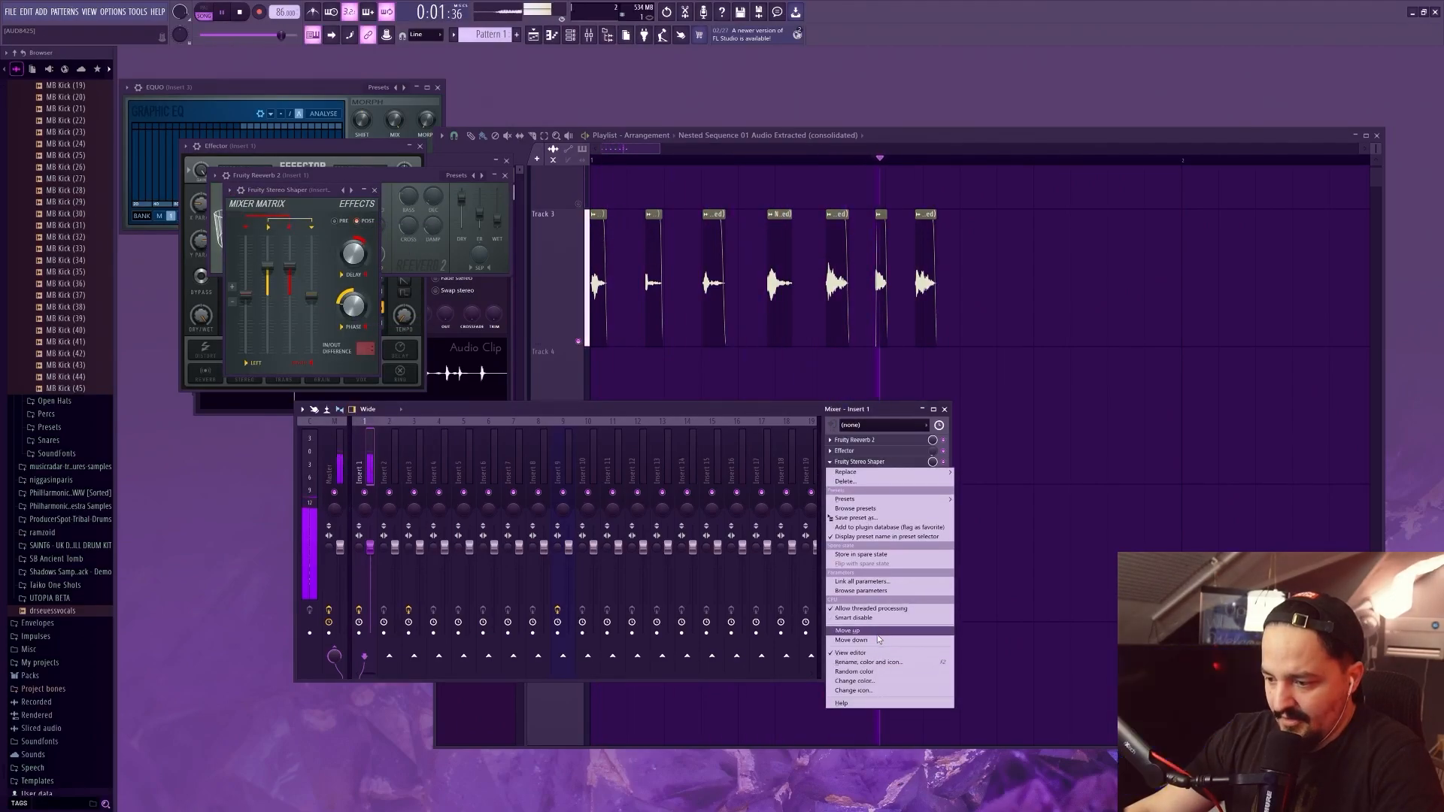
click(880, 631)
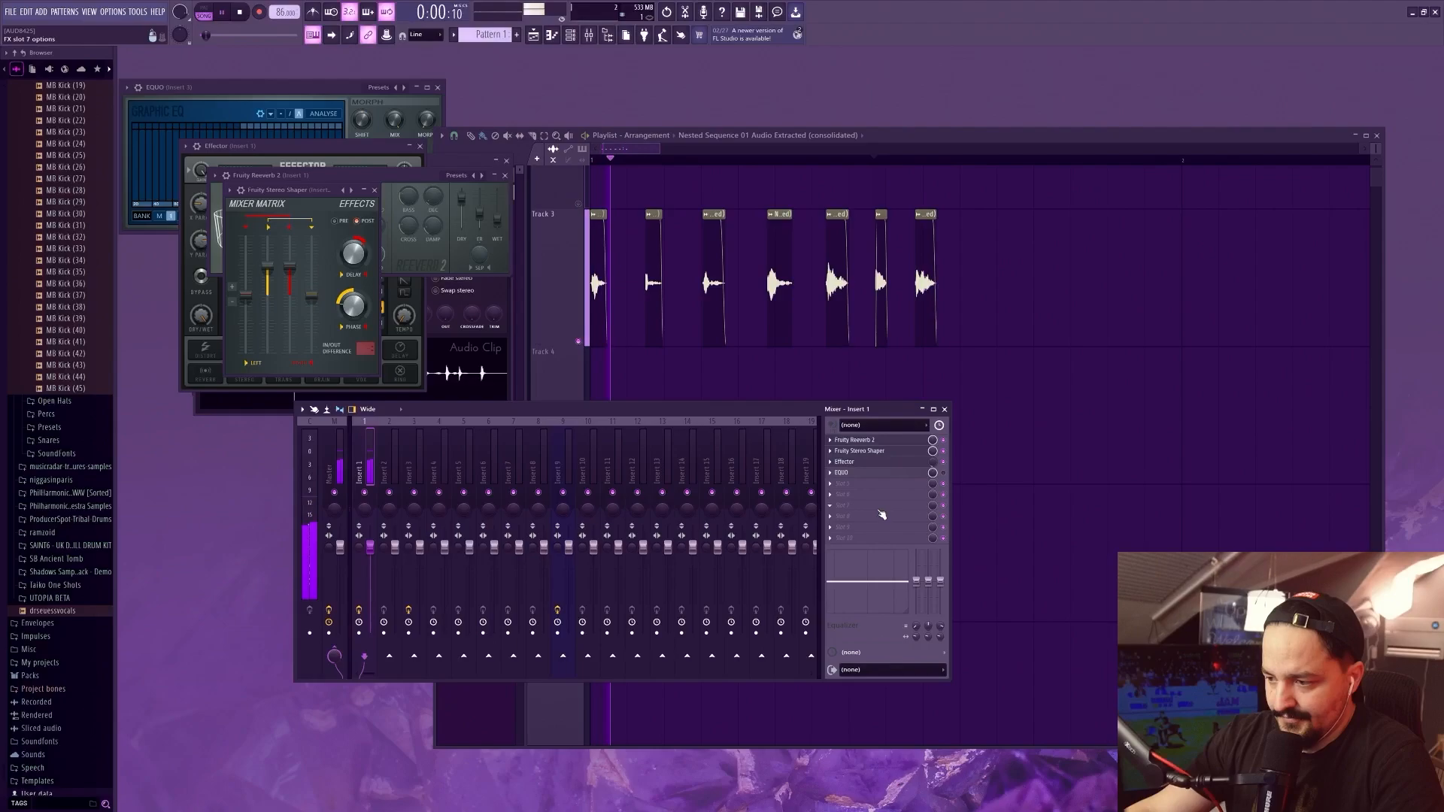
Hide the mixer and rearrange the hit clips on Track 3 into a tighter rhythm
key(F9)
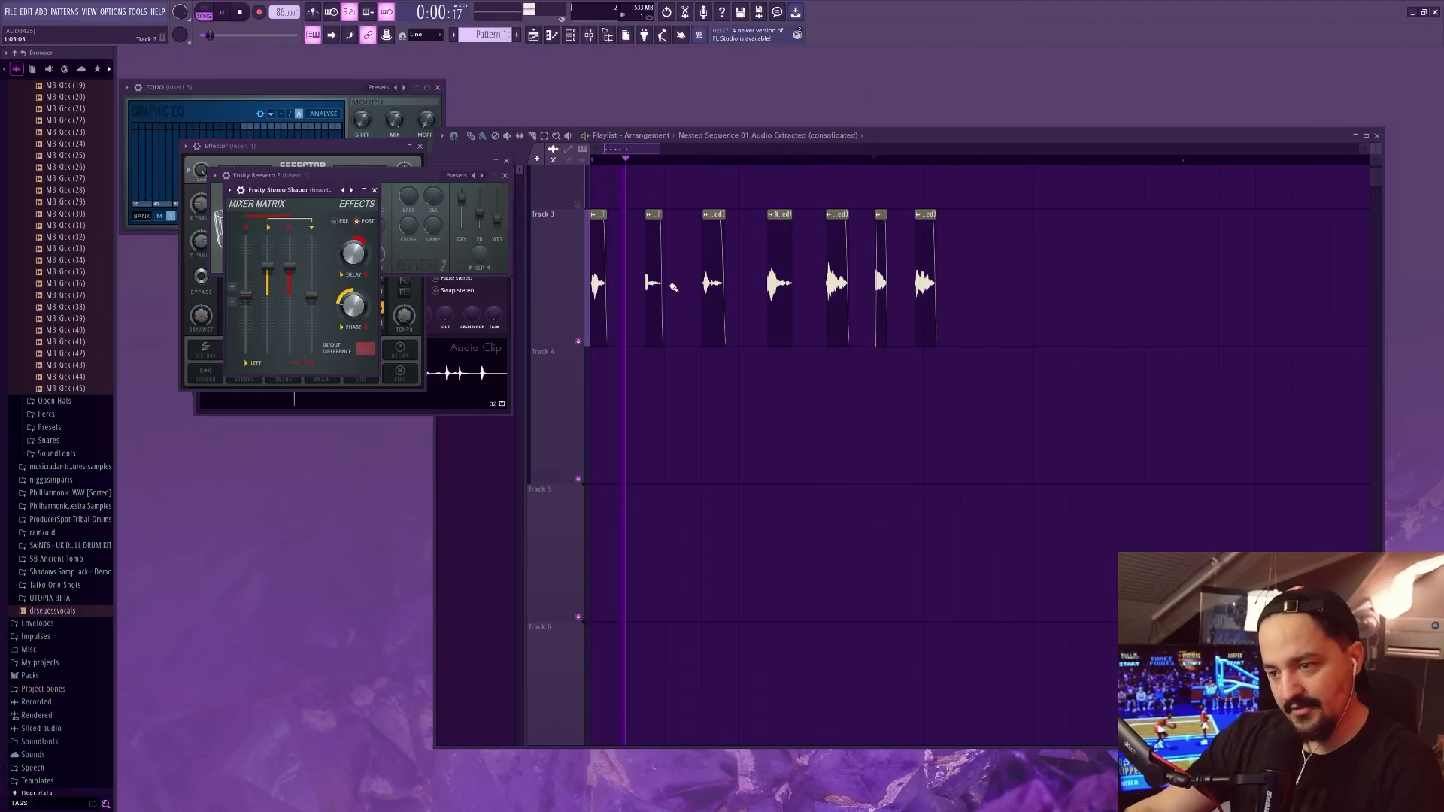
drag(653, 285, 678, 302)
drag(767, 293, 751, 293)
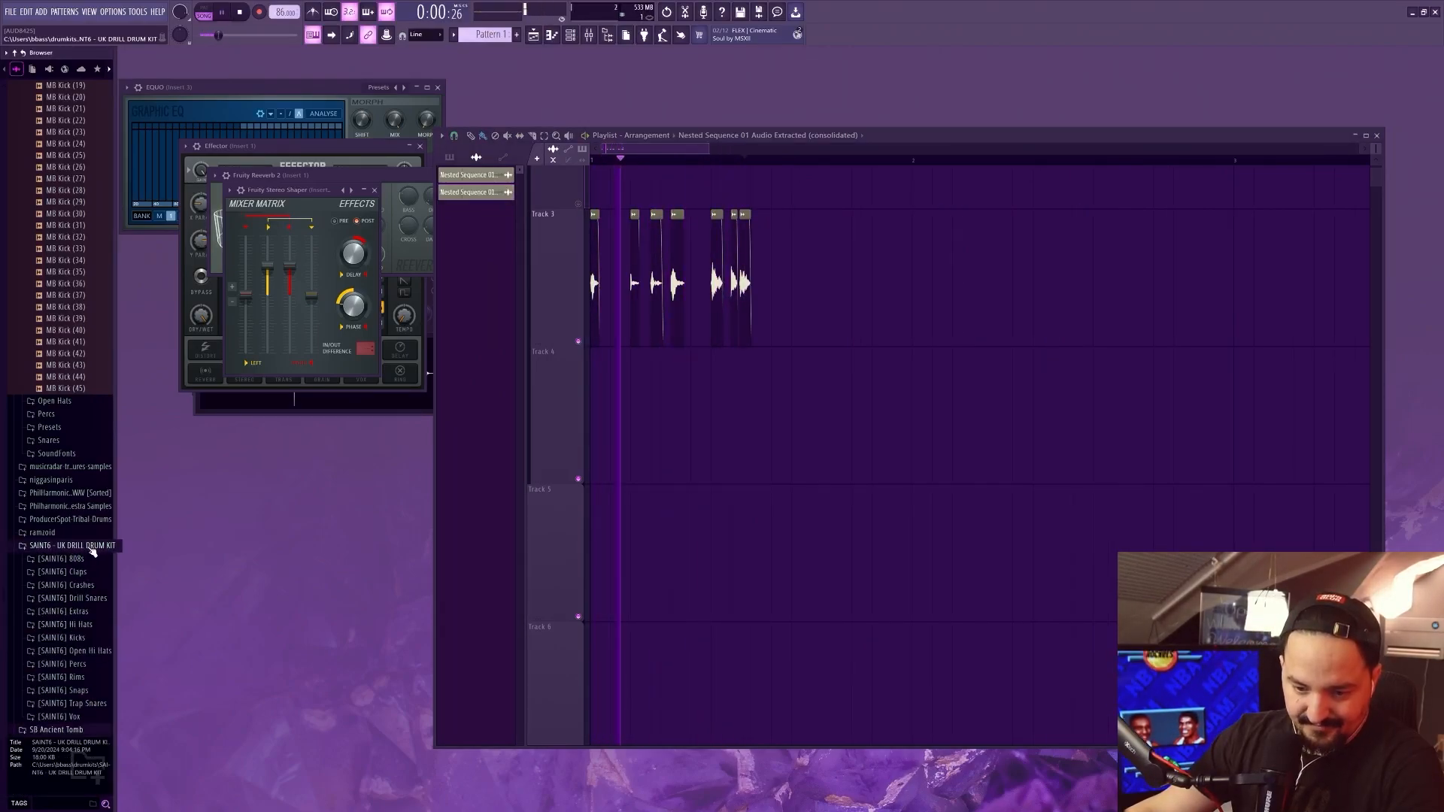
Browse the UK drill, SB Ancient Tomb and Shadows sample folders and audition a file from Songstarters
click(51, 546)
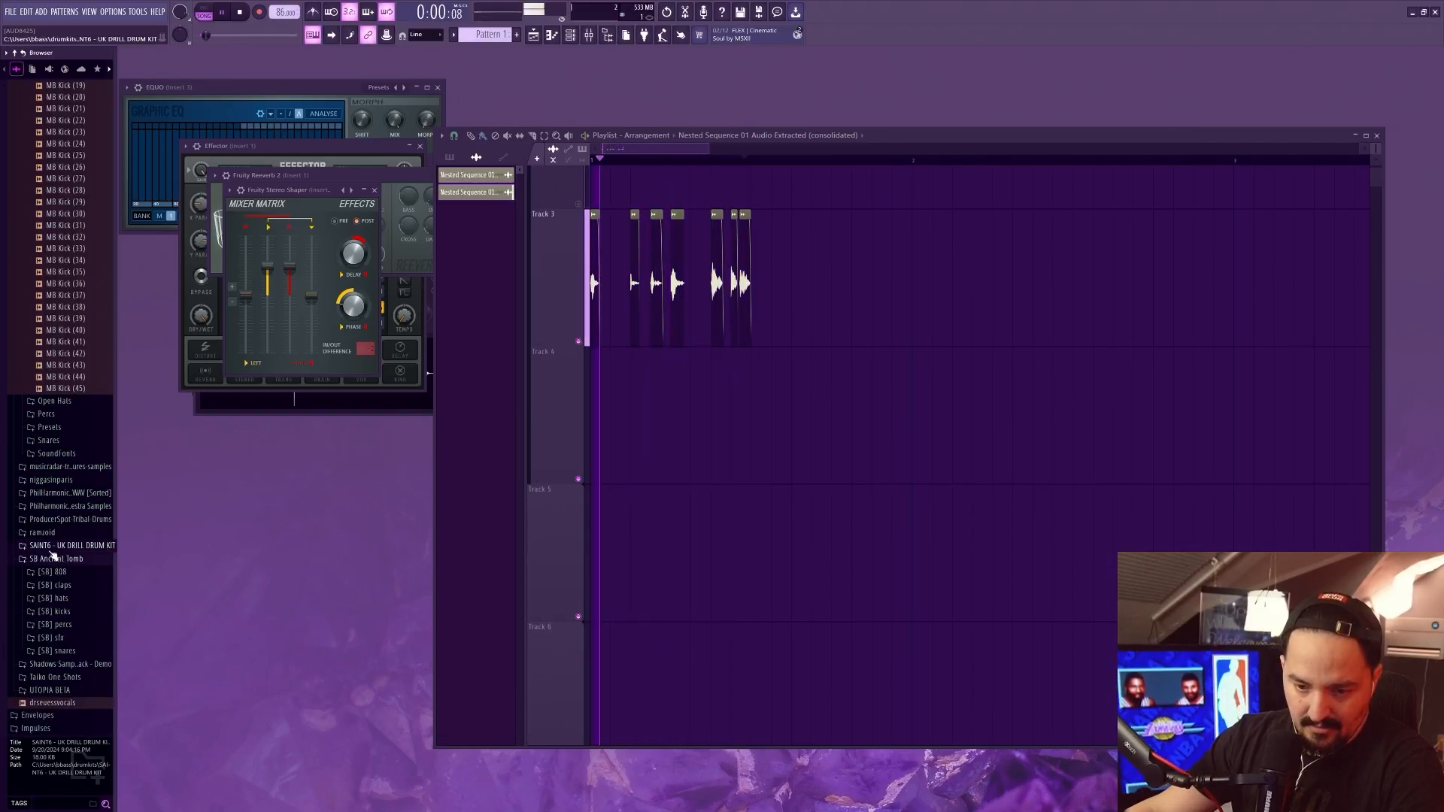
click(74, 664)
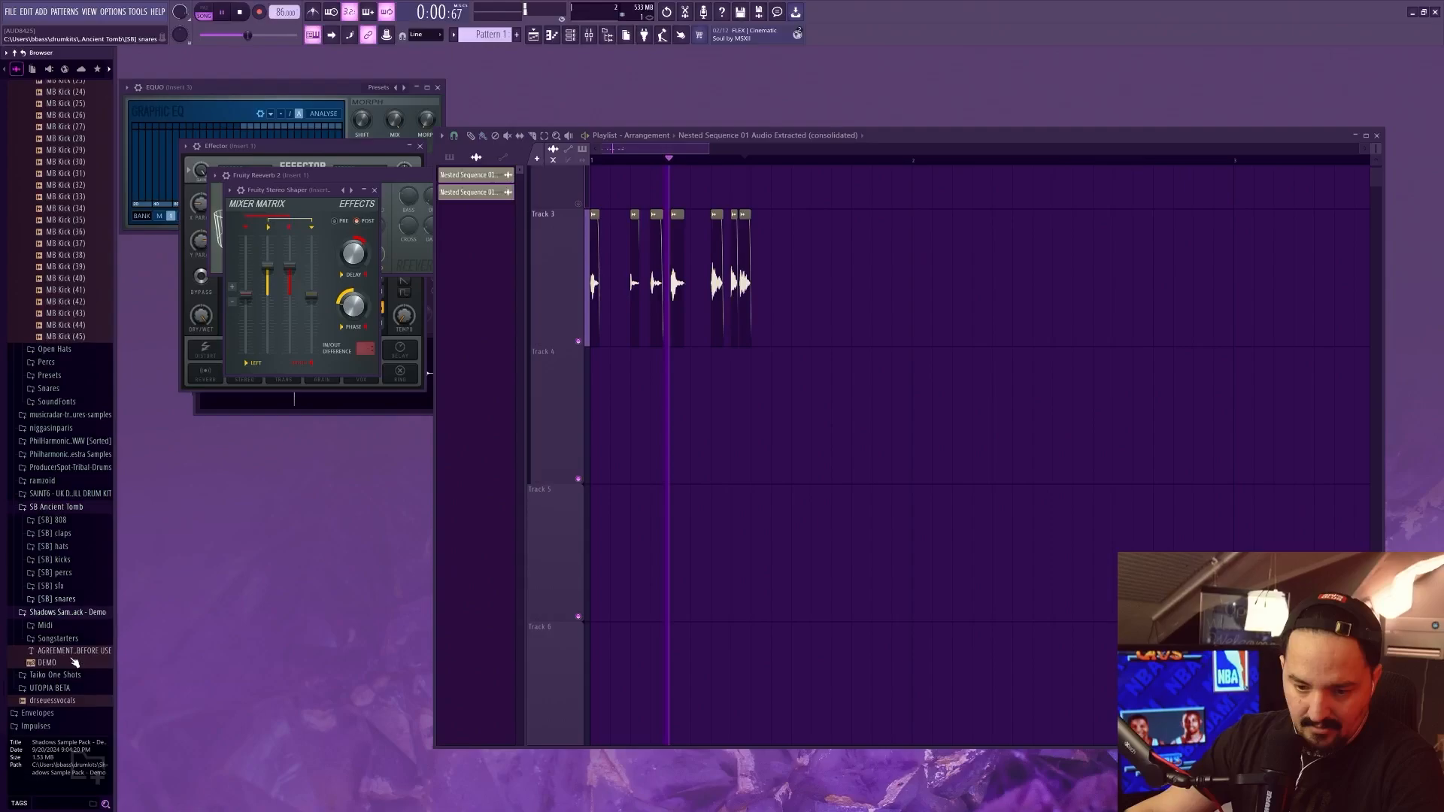
click(66, 639)
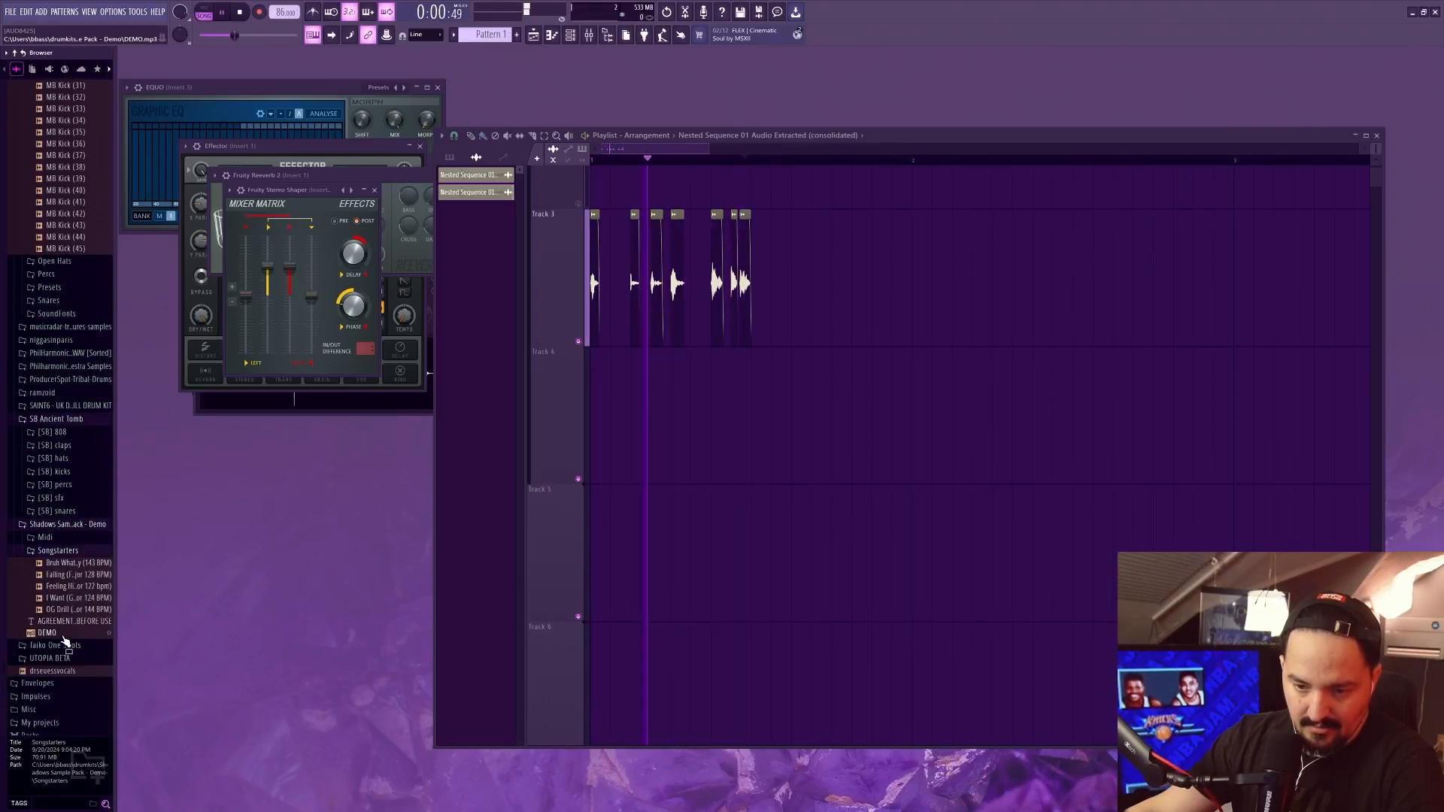
click(68, 588)
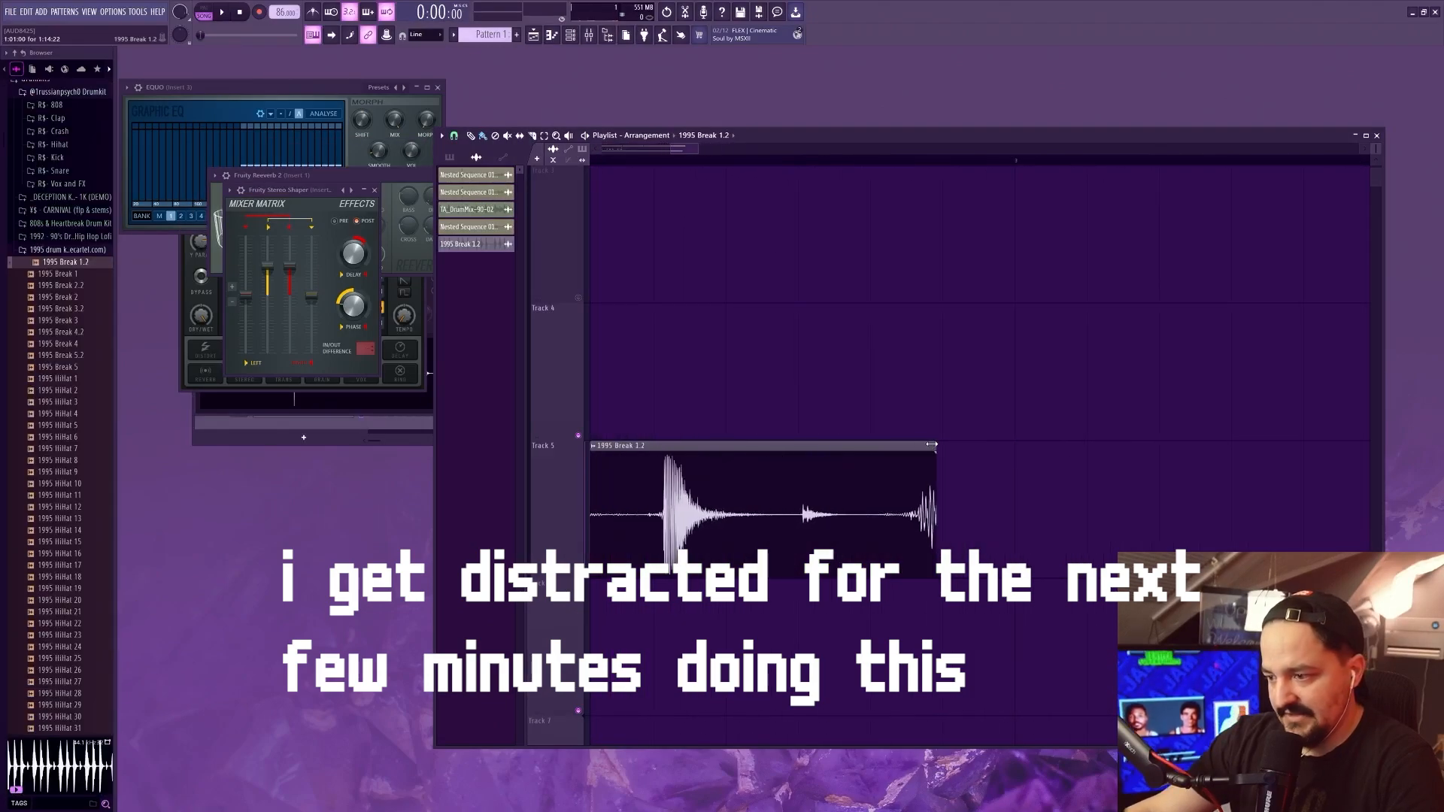
Stretch the 1995 Break 1.2 clip on Track 5 to two bars and play the arrangement
drag(932, 445, 1010, 449)
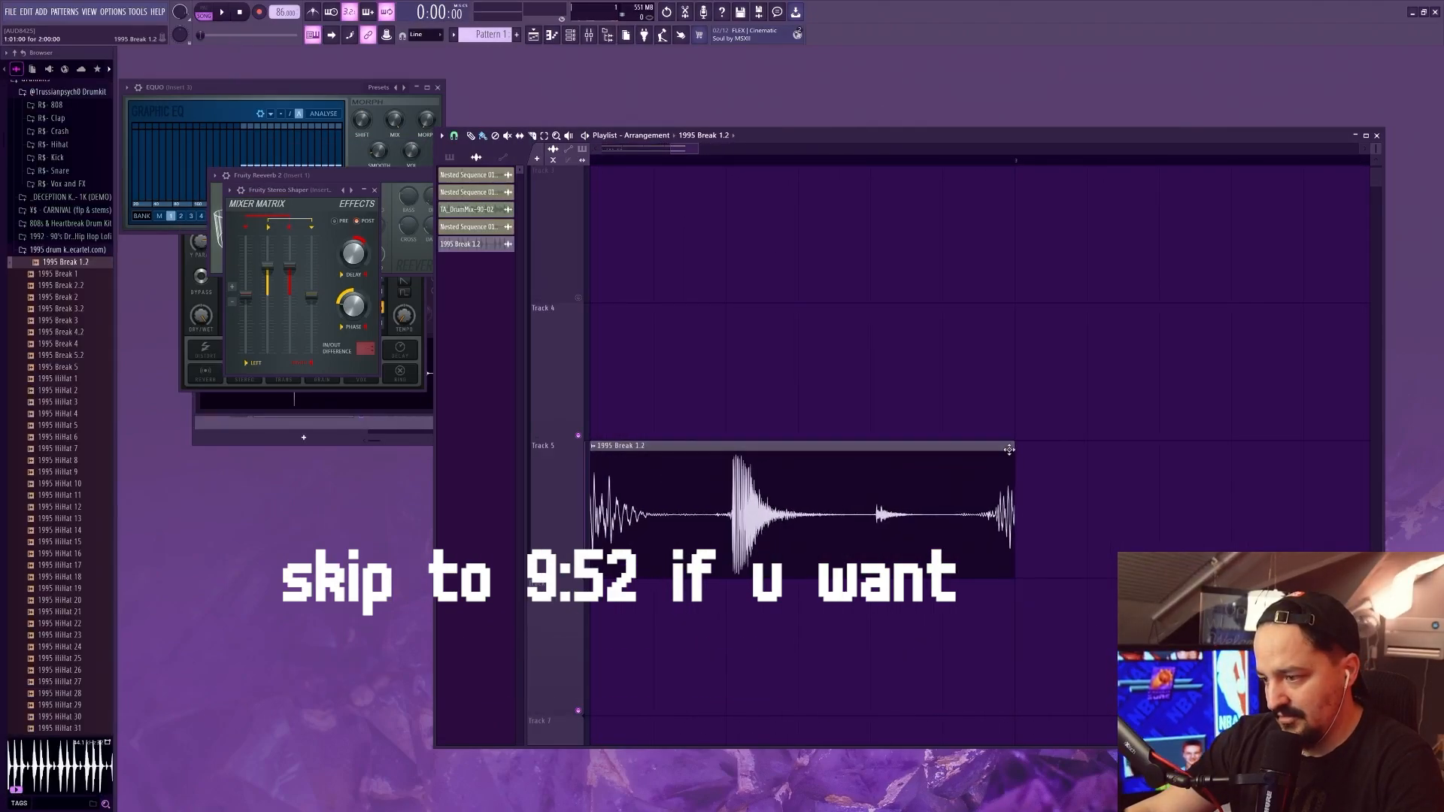
scroll(1009, 449, down, 6)
key(space)
scroll(858, 456, up, 2)
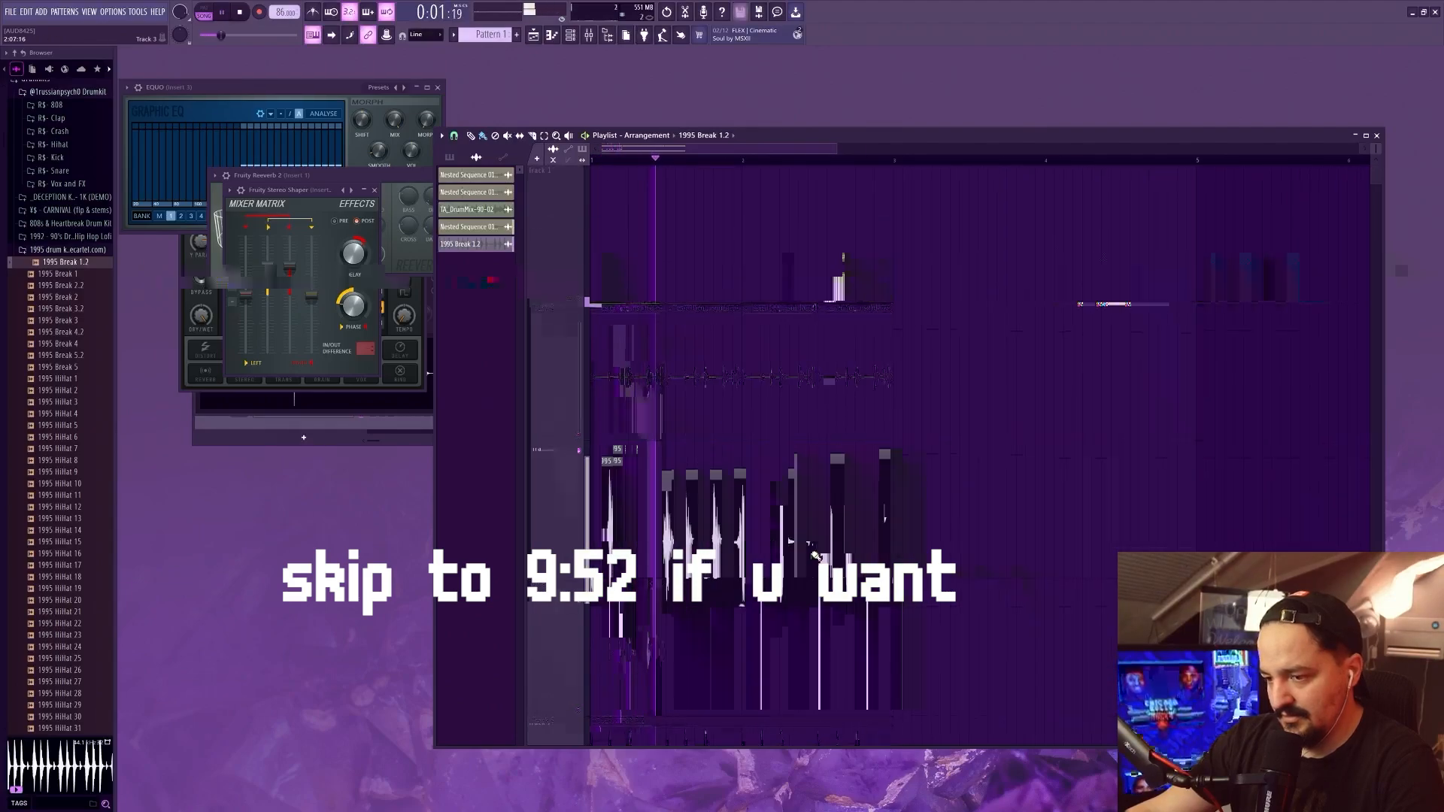
scroll(815, 555, down, 3)
Open the 1995 Break 1.2 channel settings and route the clip to mixer Insert 6
double_click(825, 446)
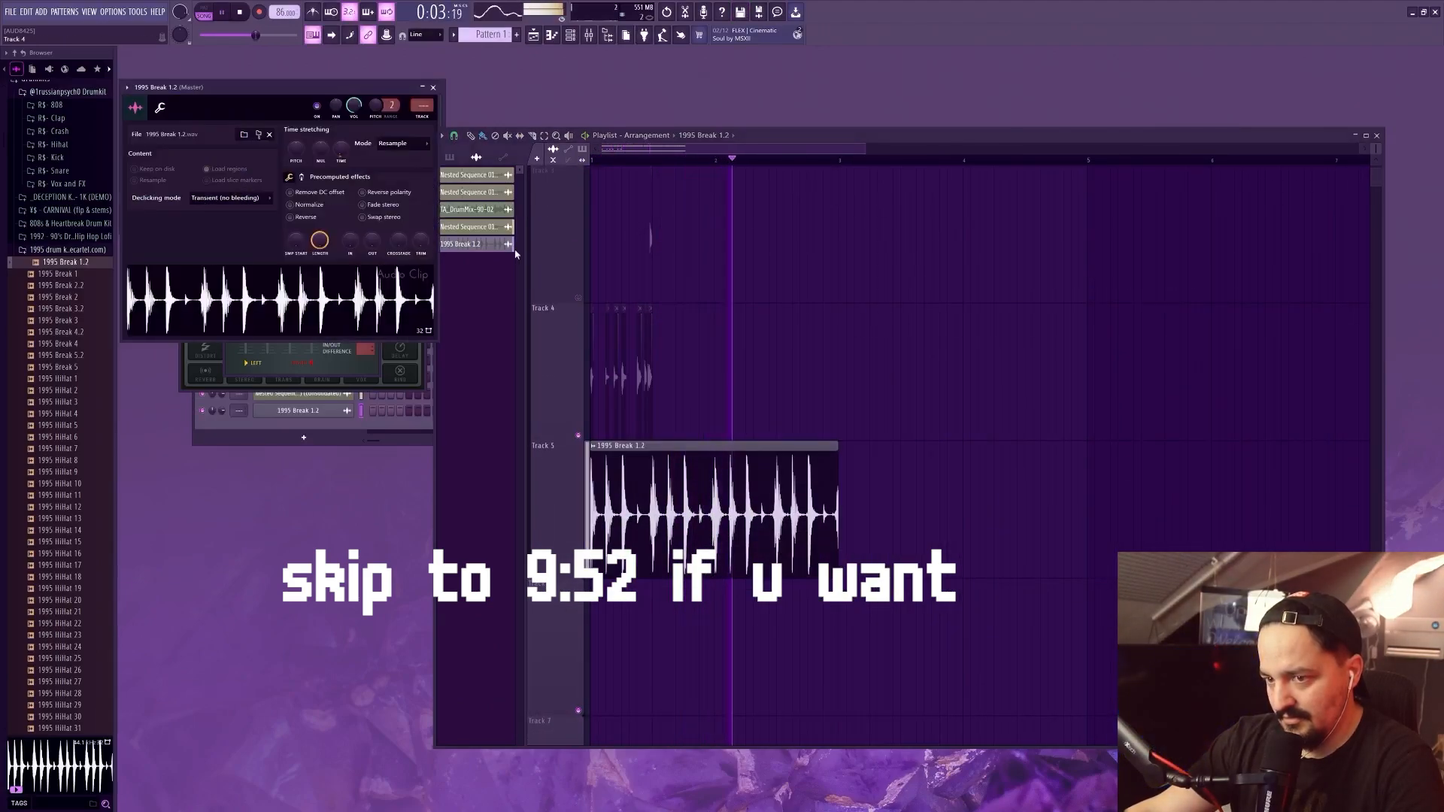
key(ctrl+l)
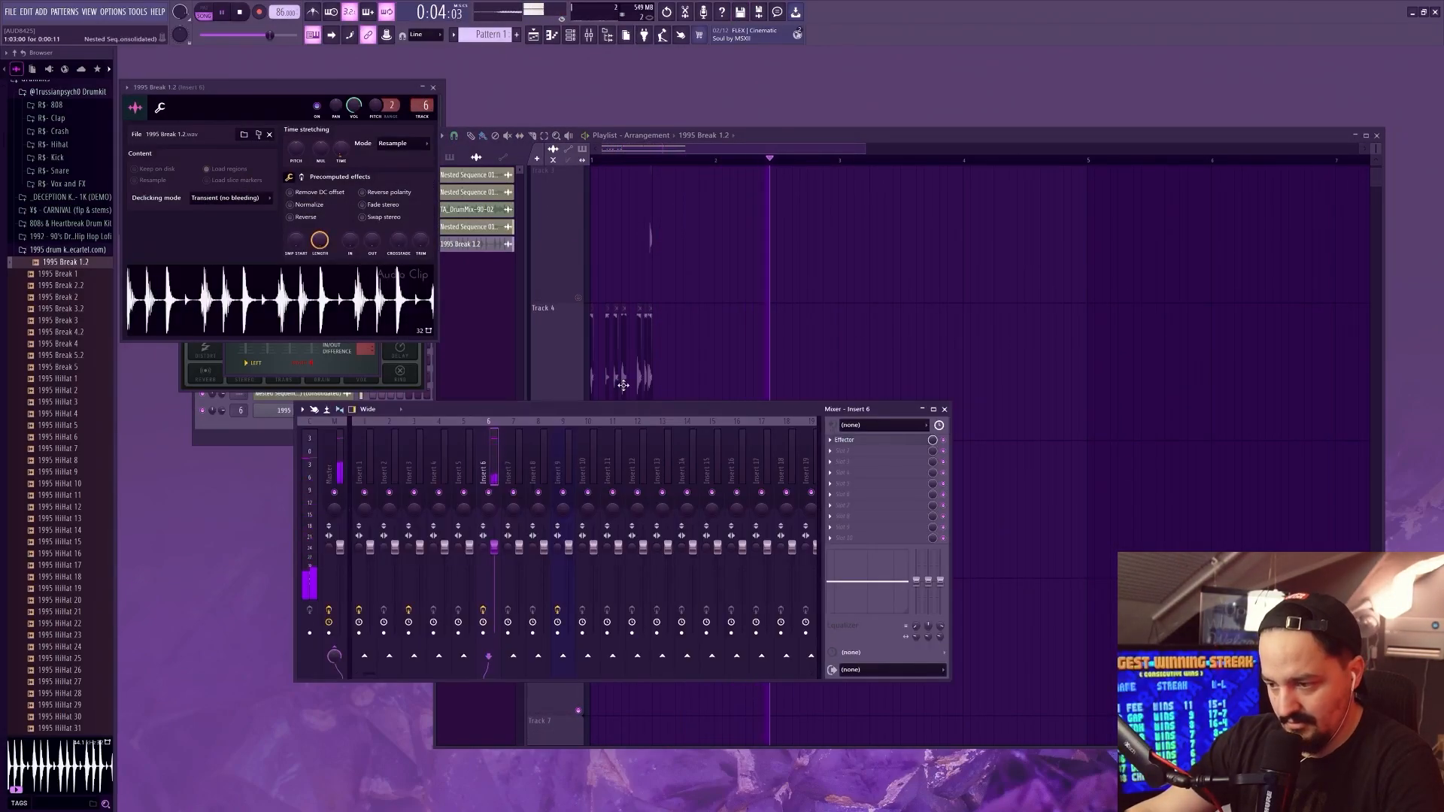
click(710, 149)
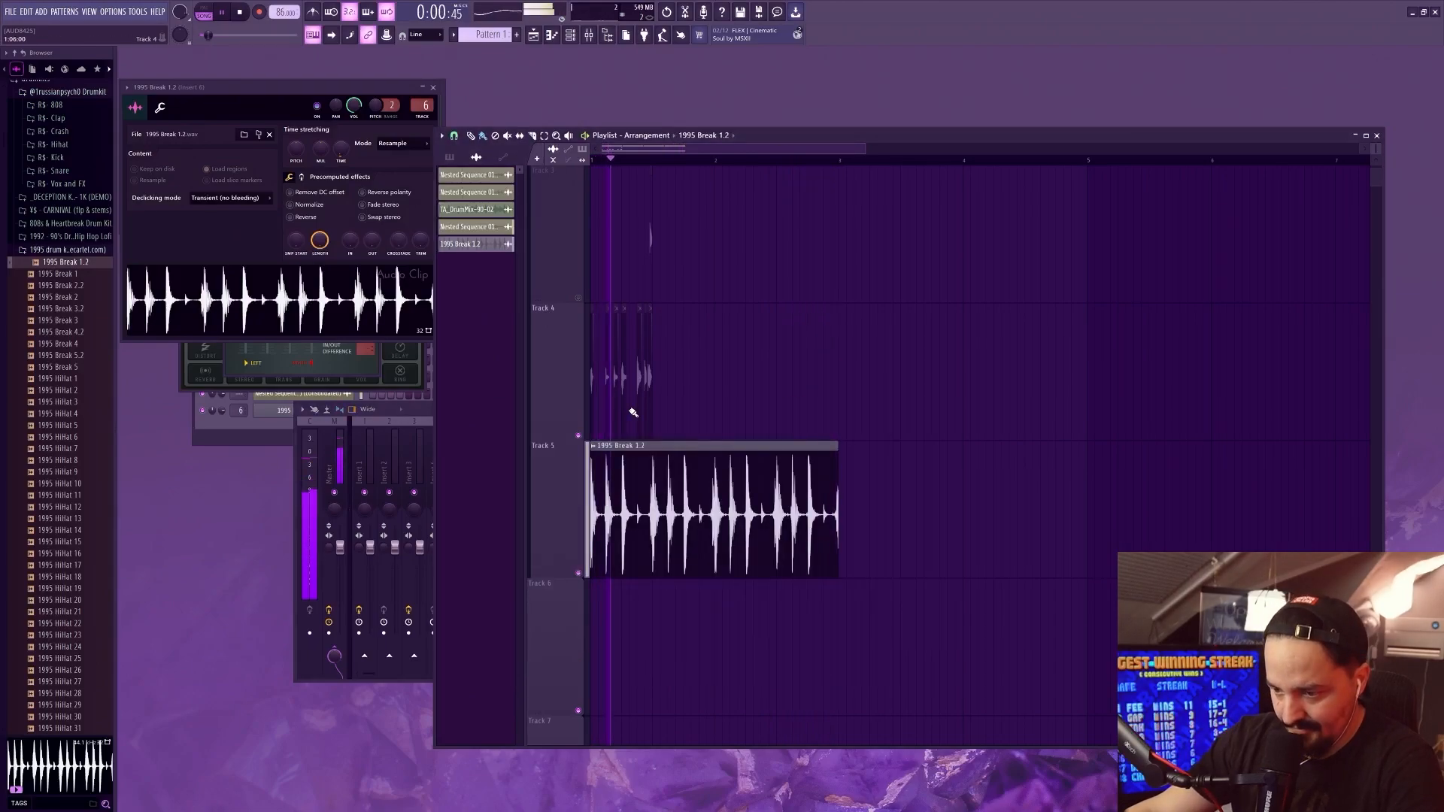
Add Gross Beat to Insert 4 for the consolidated hit pattern on Track 2
scroll(623, 334, up, 2)
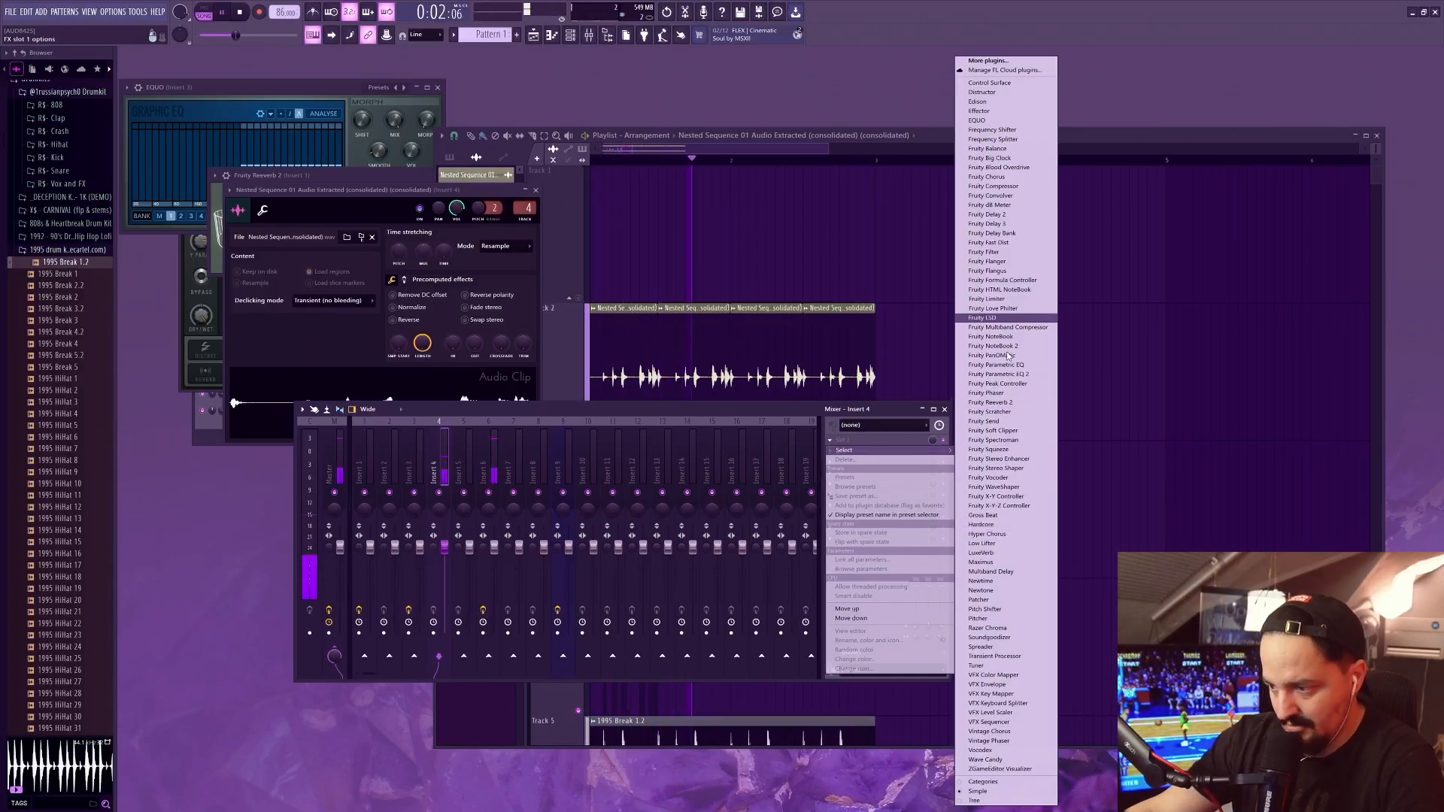
click(993, 516)
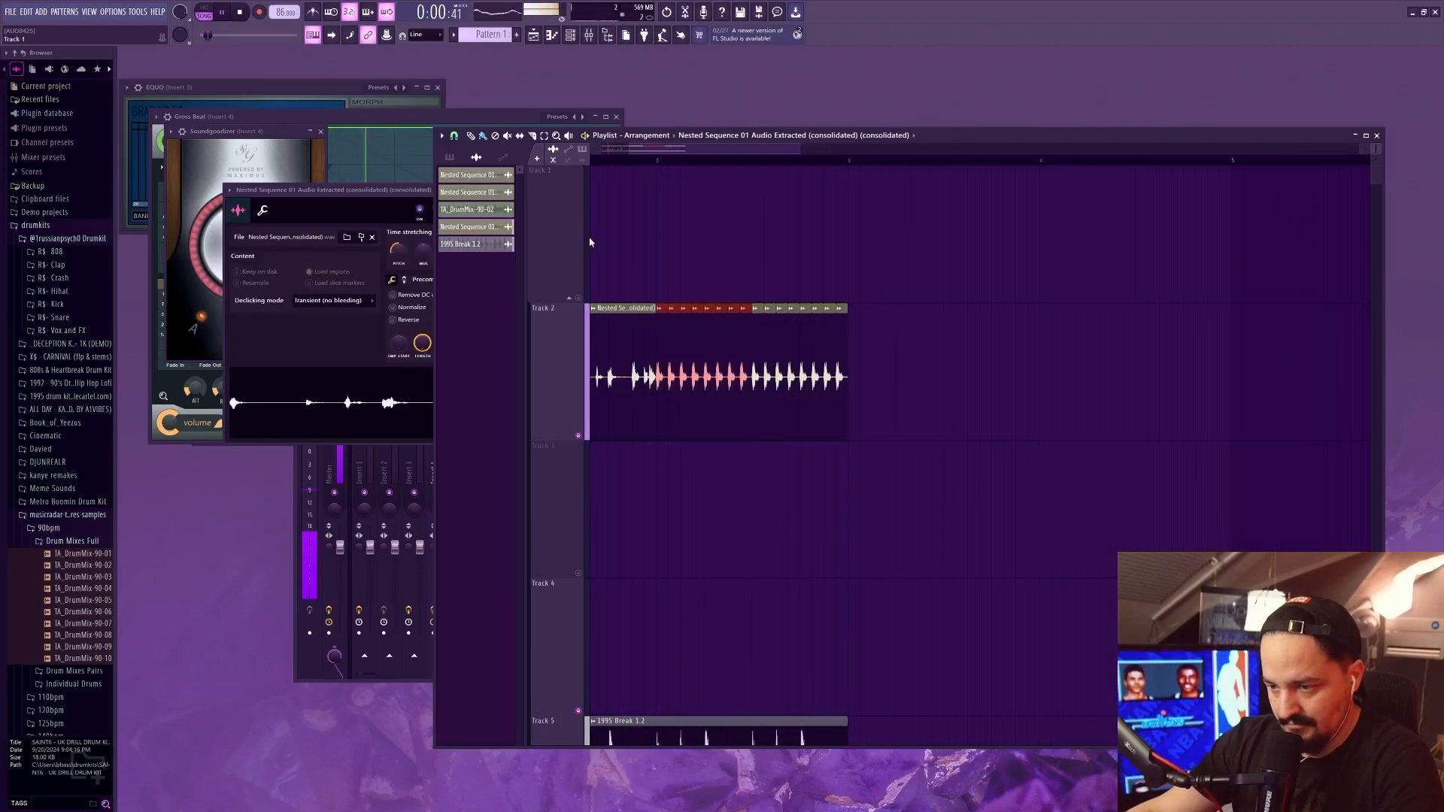
mouse_move(674, 151)
mouse_down()
mouse_move(612, 155)
mouse_move(656, 163)
mouse_up()
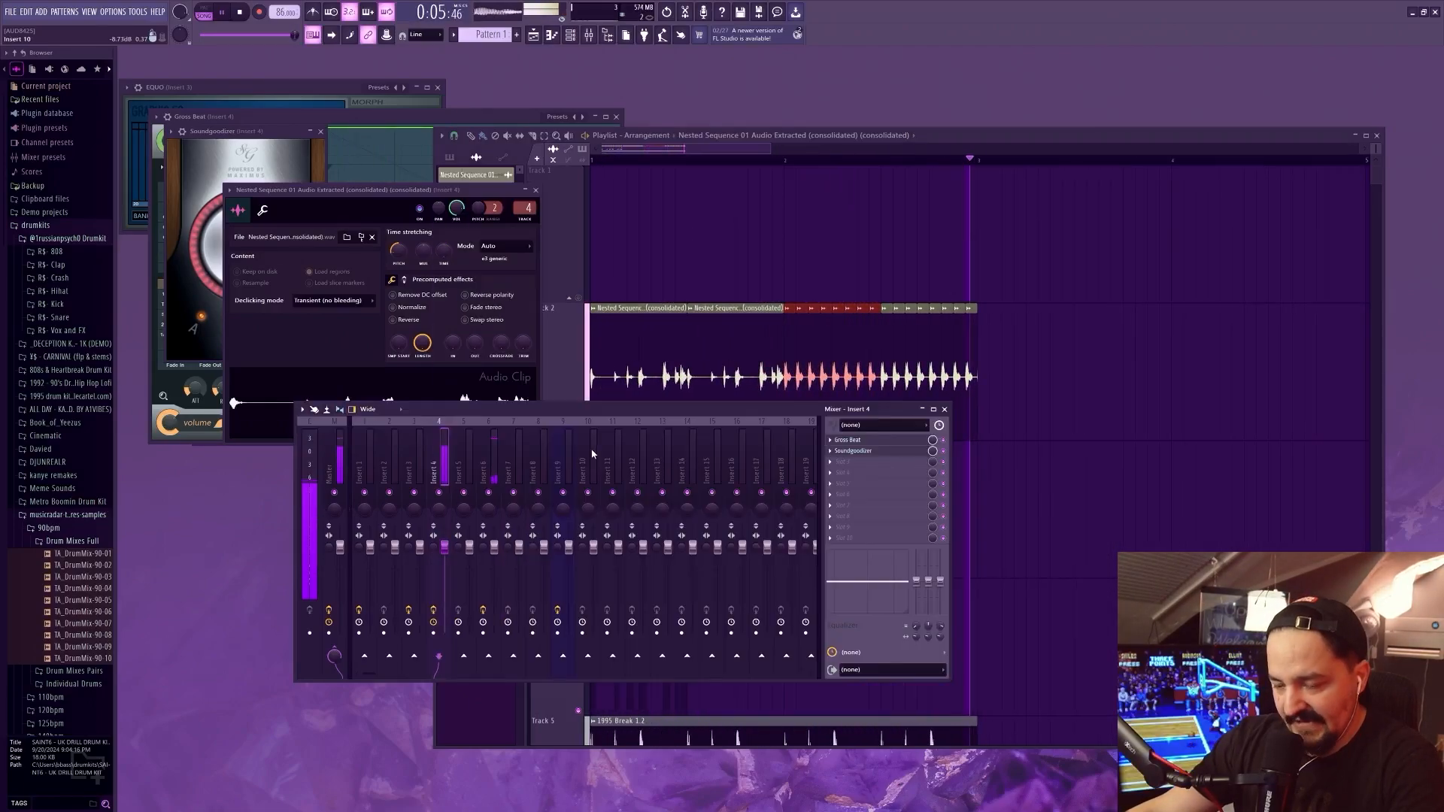
Open Gross Beat on Insert 5, choose the Chaos 4 time preset and close the plugin
click(462, 464)
click(836, 440)
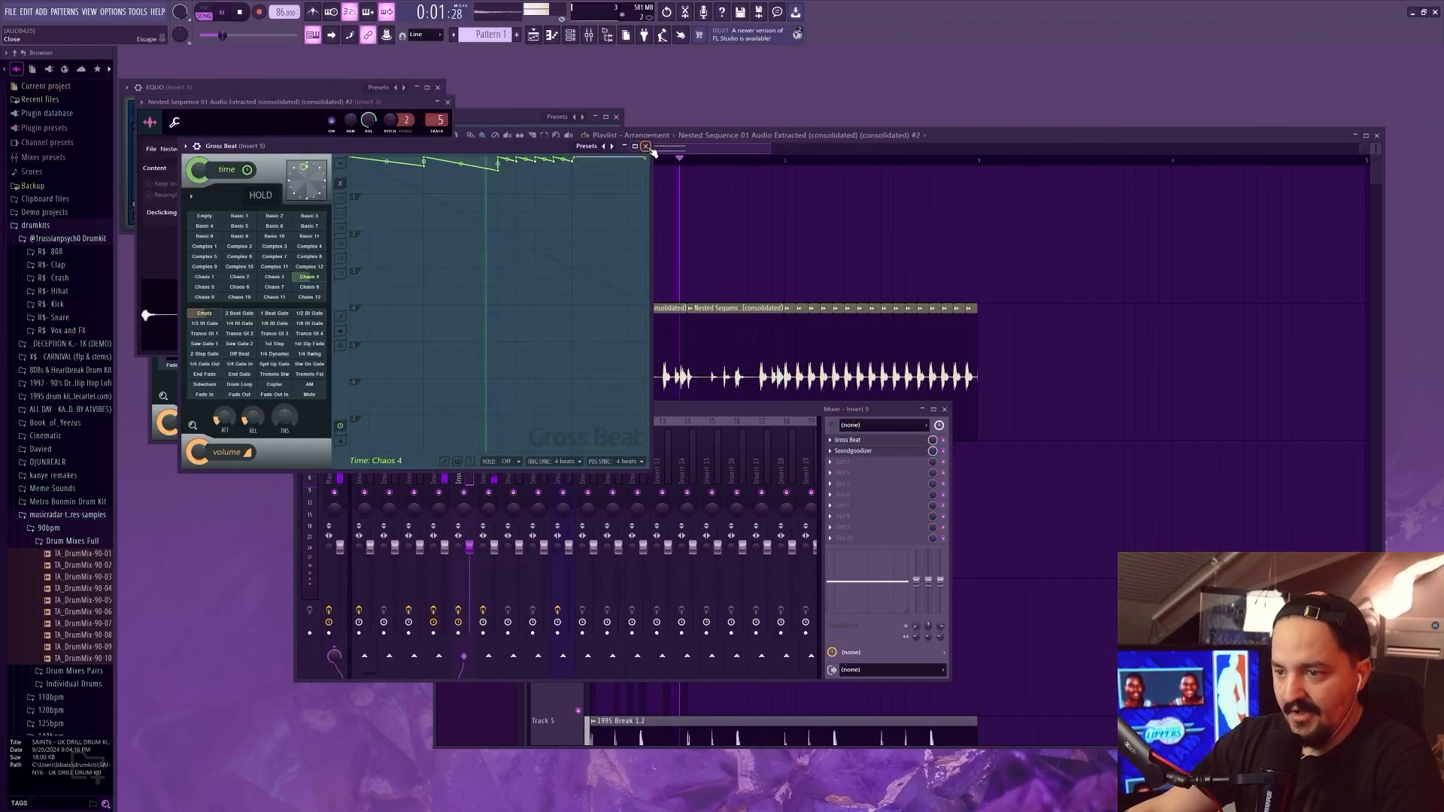
click(647, 147)
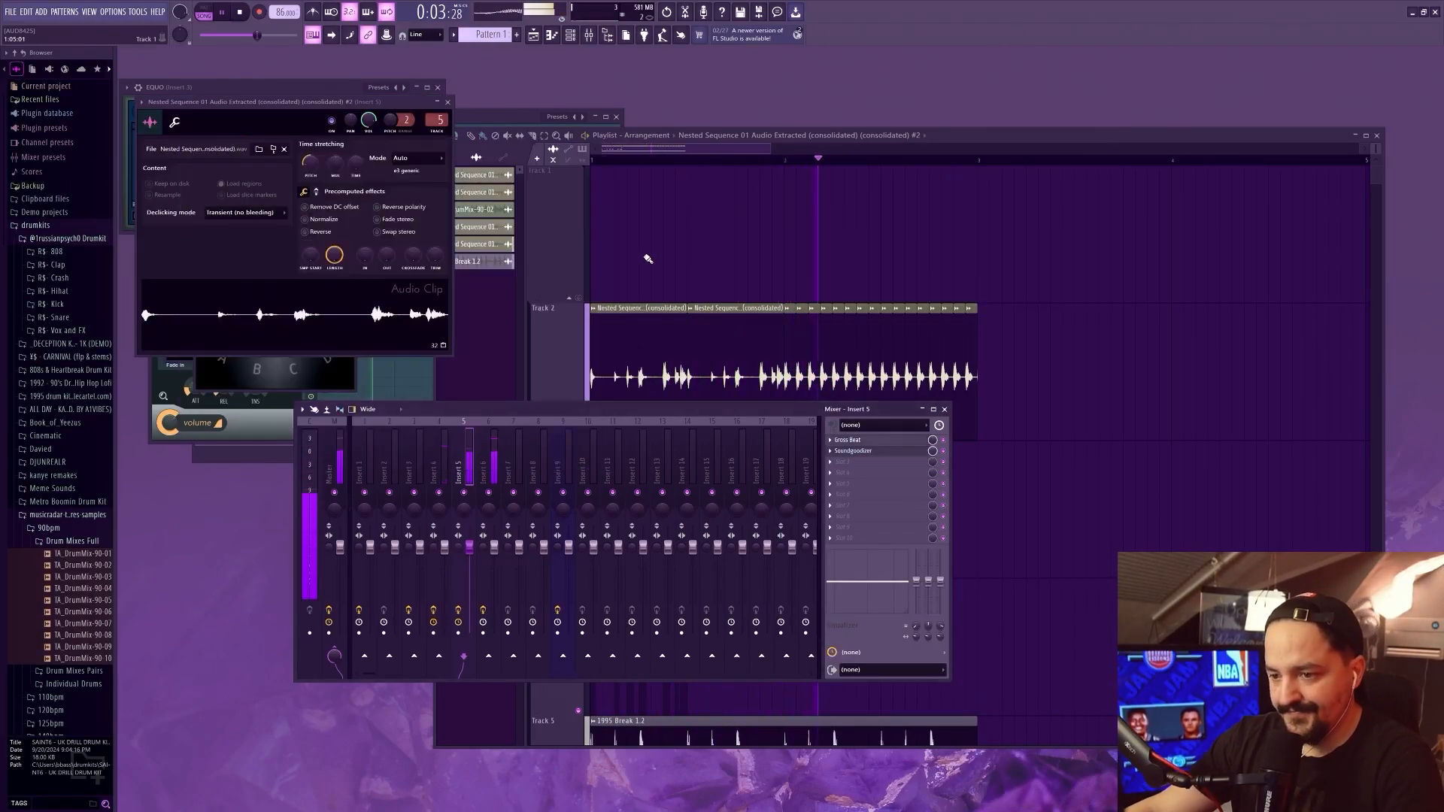
Bring the Queen - We Will Rock You audio into the playlist and layer MB 808 (4) samples beneath its slices on Track 7
key(alt+Tab)
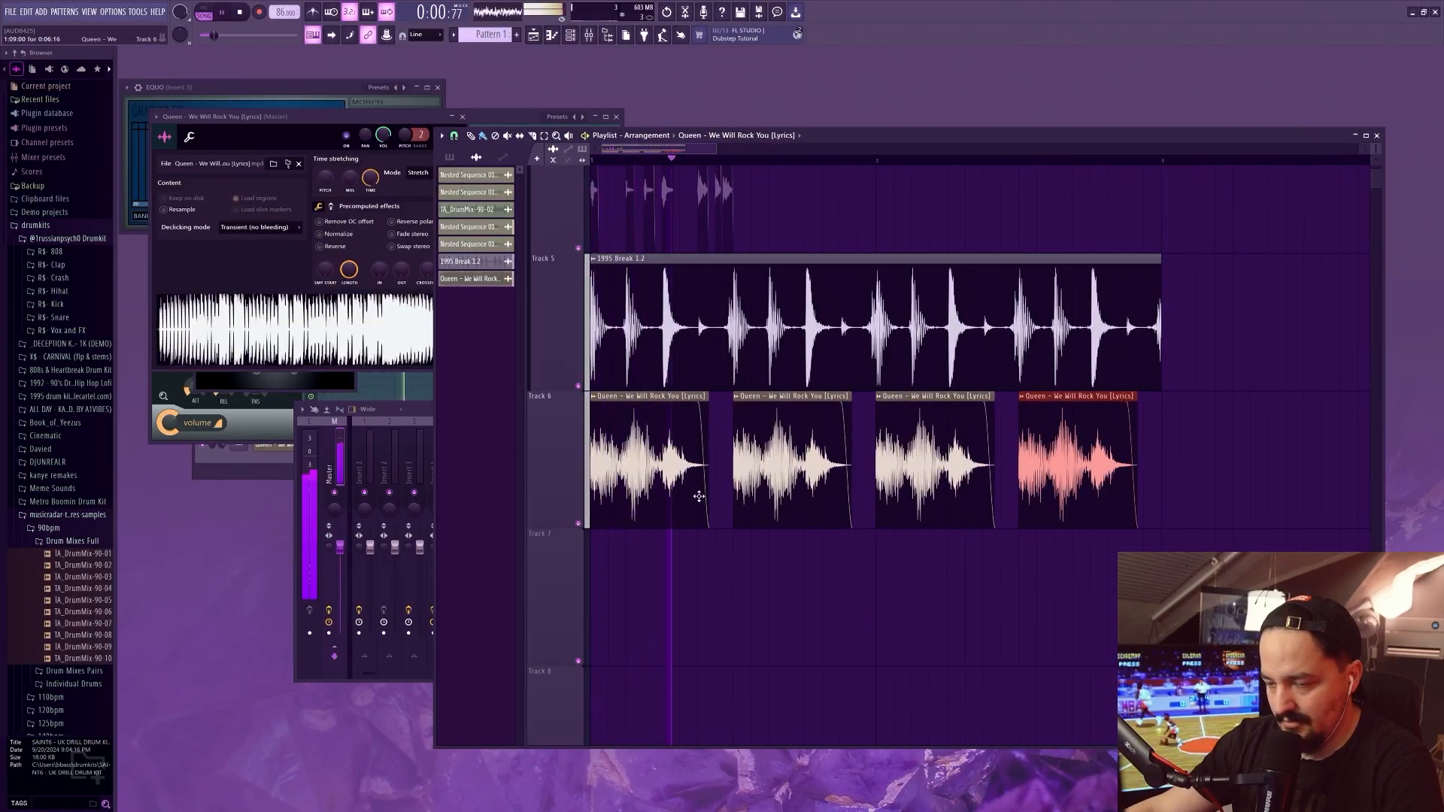
scroll(699, 497, up, 2)
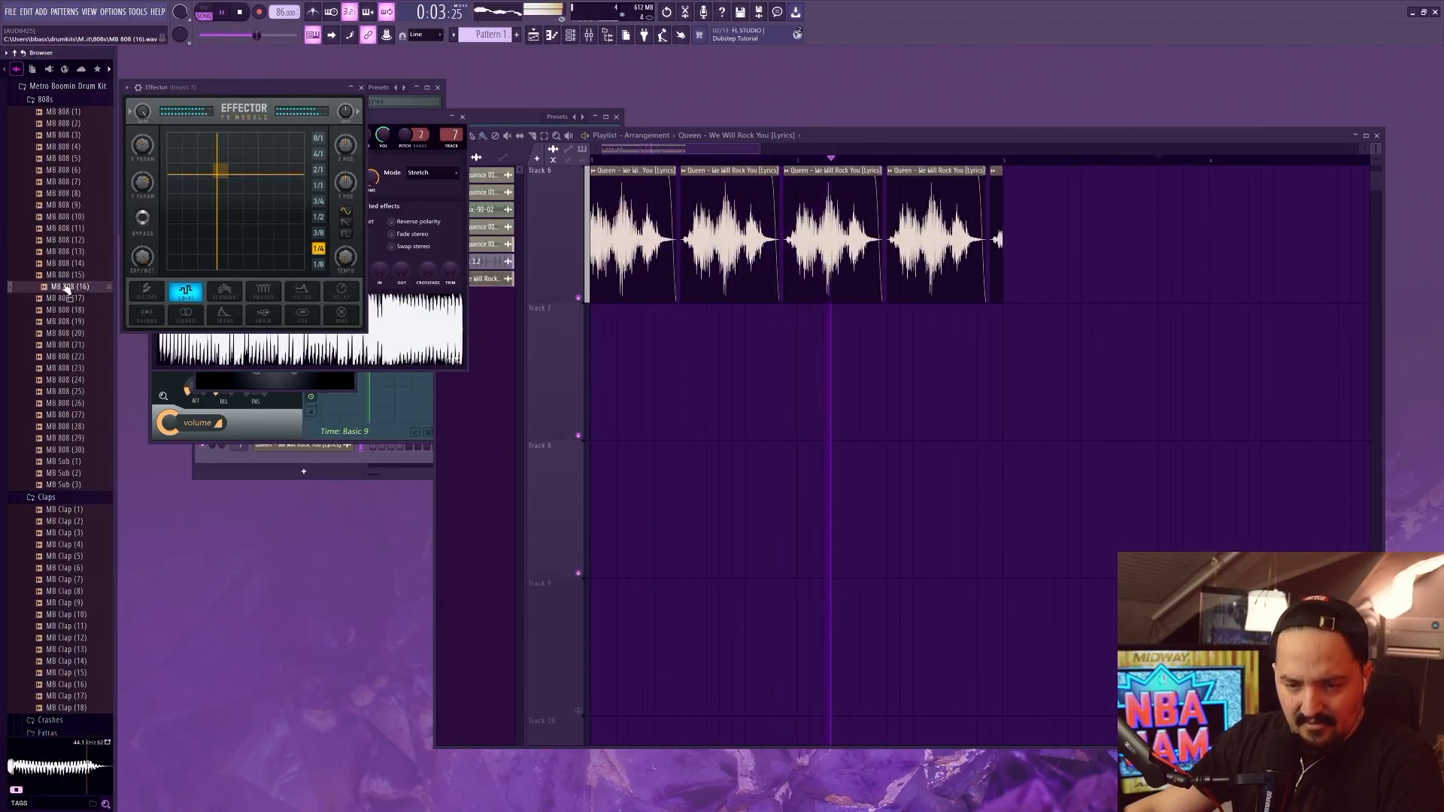
click(63, 255)
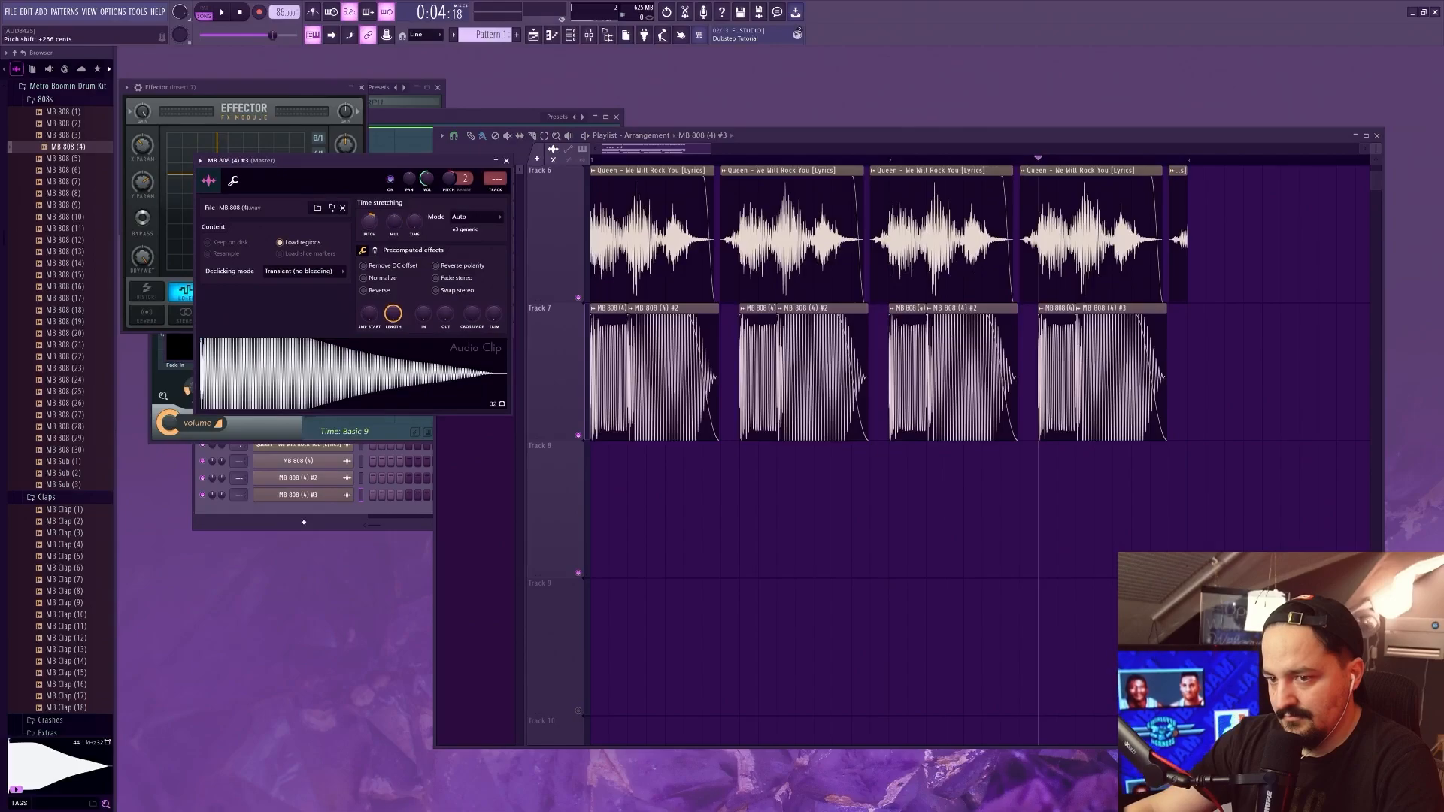
key(space)
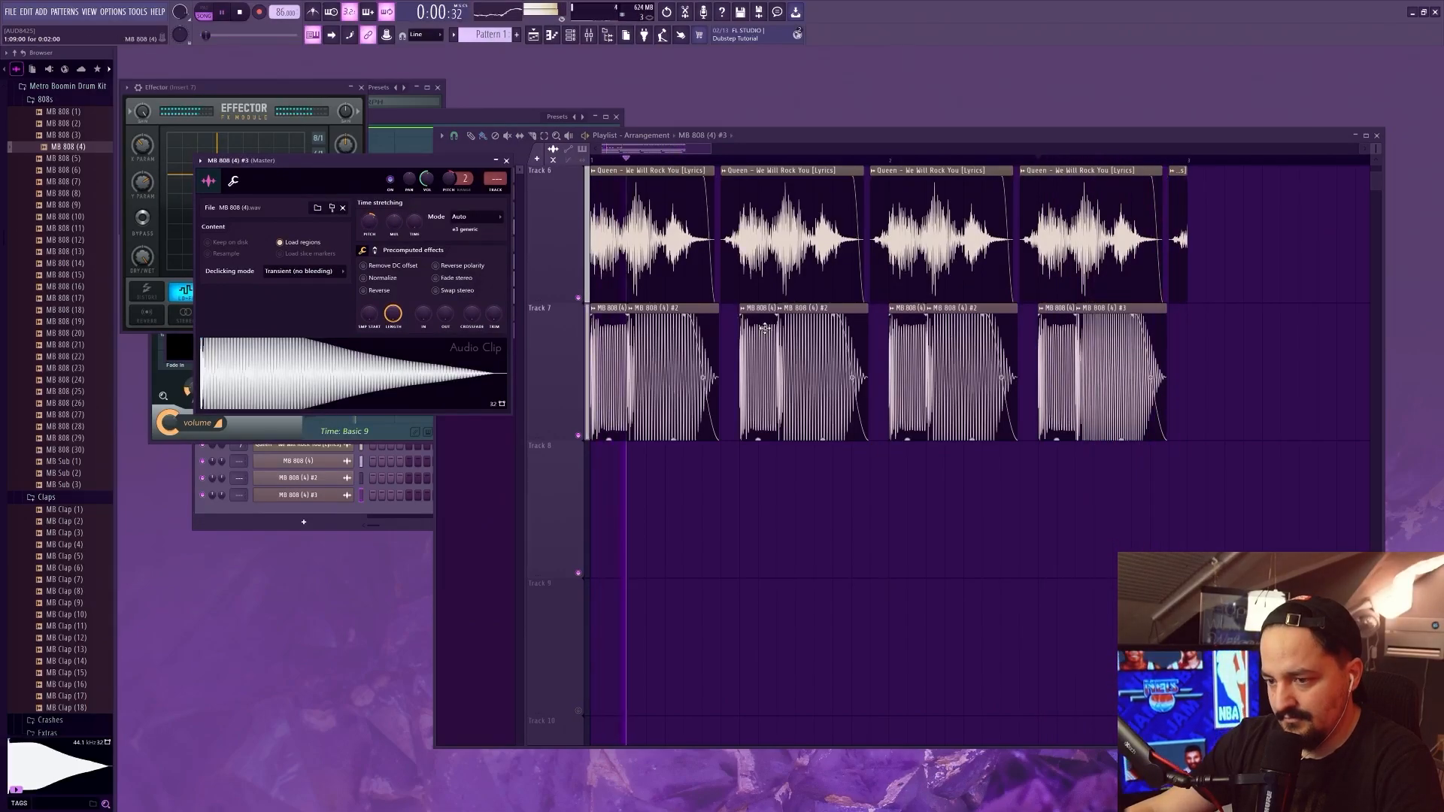
Review the stacked tracks during playback and mute the sliced Queen clips on Track 6
scroll(696, 516, up, 4)
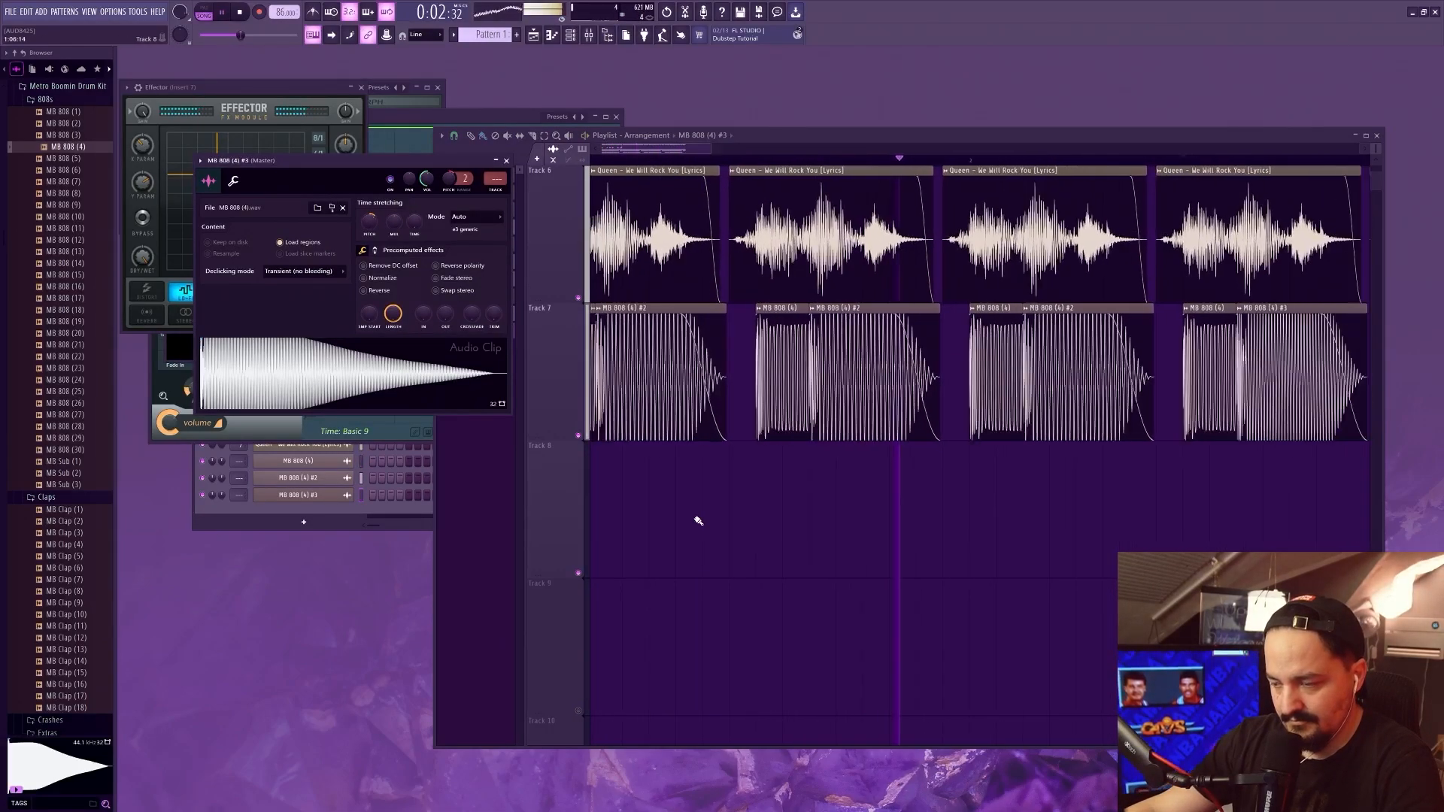
scroll(696, 520, down, 4)
scroll(719, 511, up, 3)
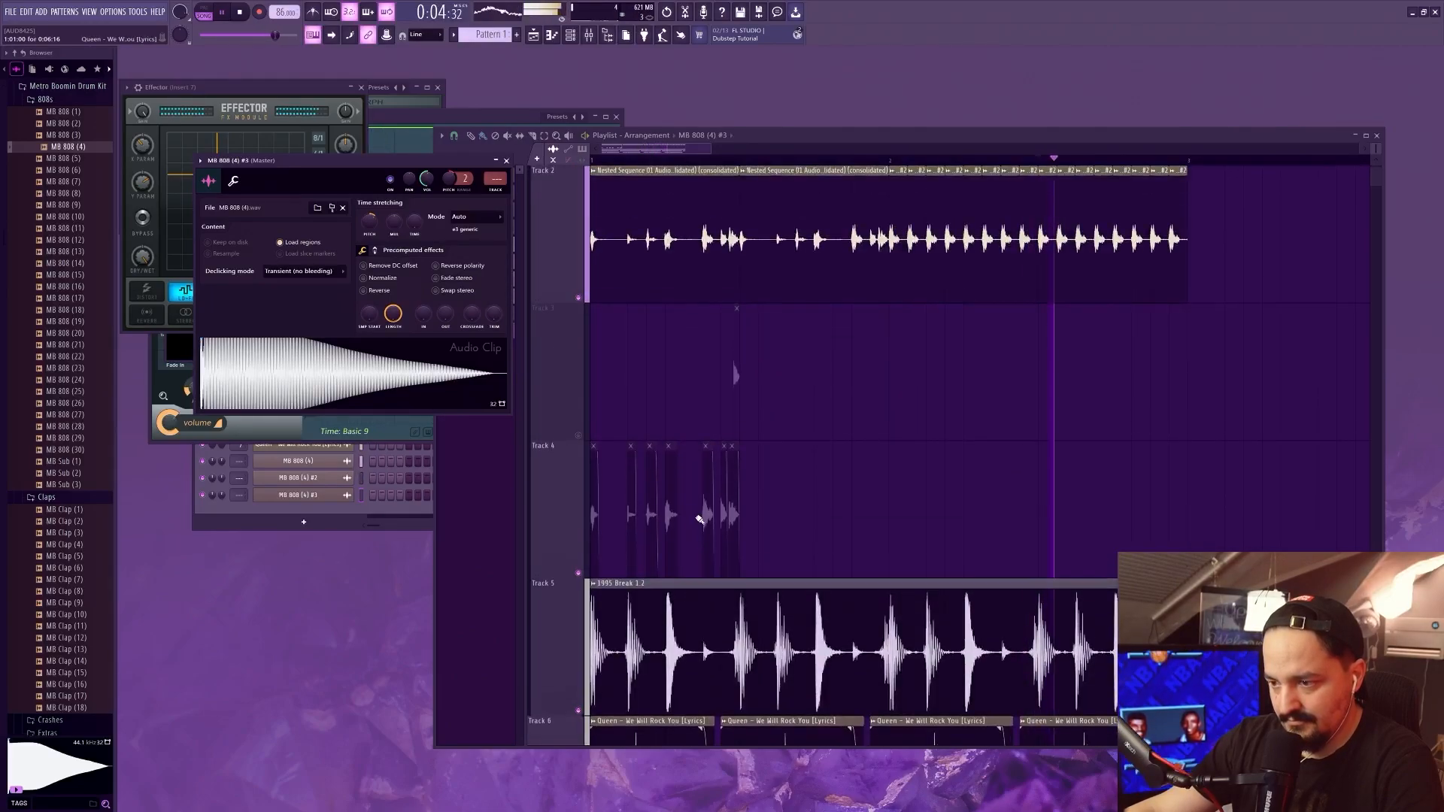
scroll(741, 503, down, 2)
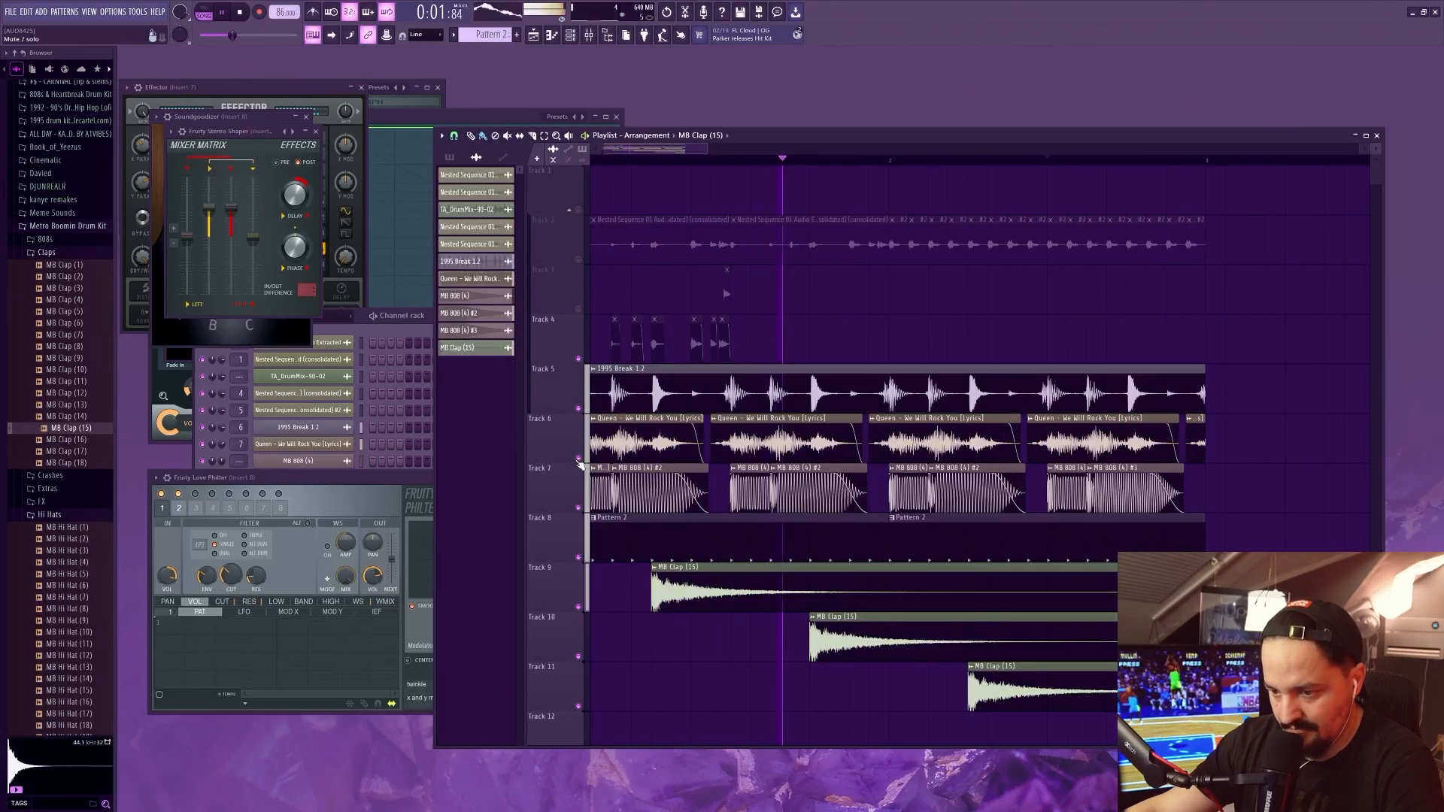
click(579, 459)
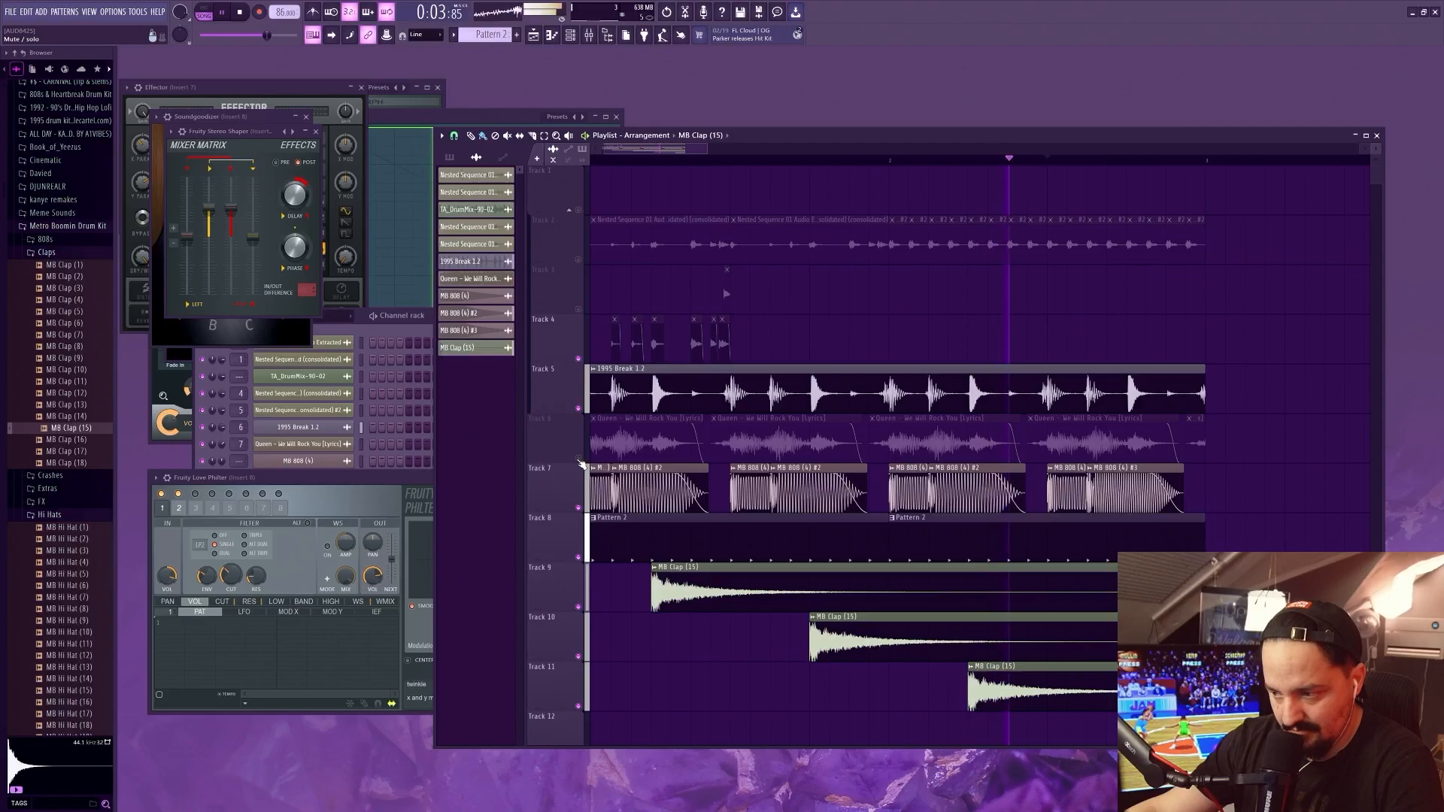
During playback, toggle Pattern 2 on Track 8 off and on, and mute the MB 808 clips on Track 7 and 1995 Break 1.2 on Track 5
scroll(581, 464, down, 2)
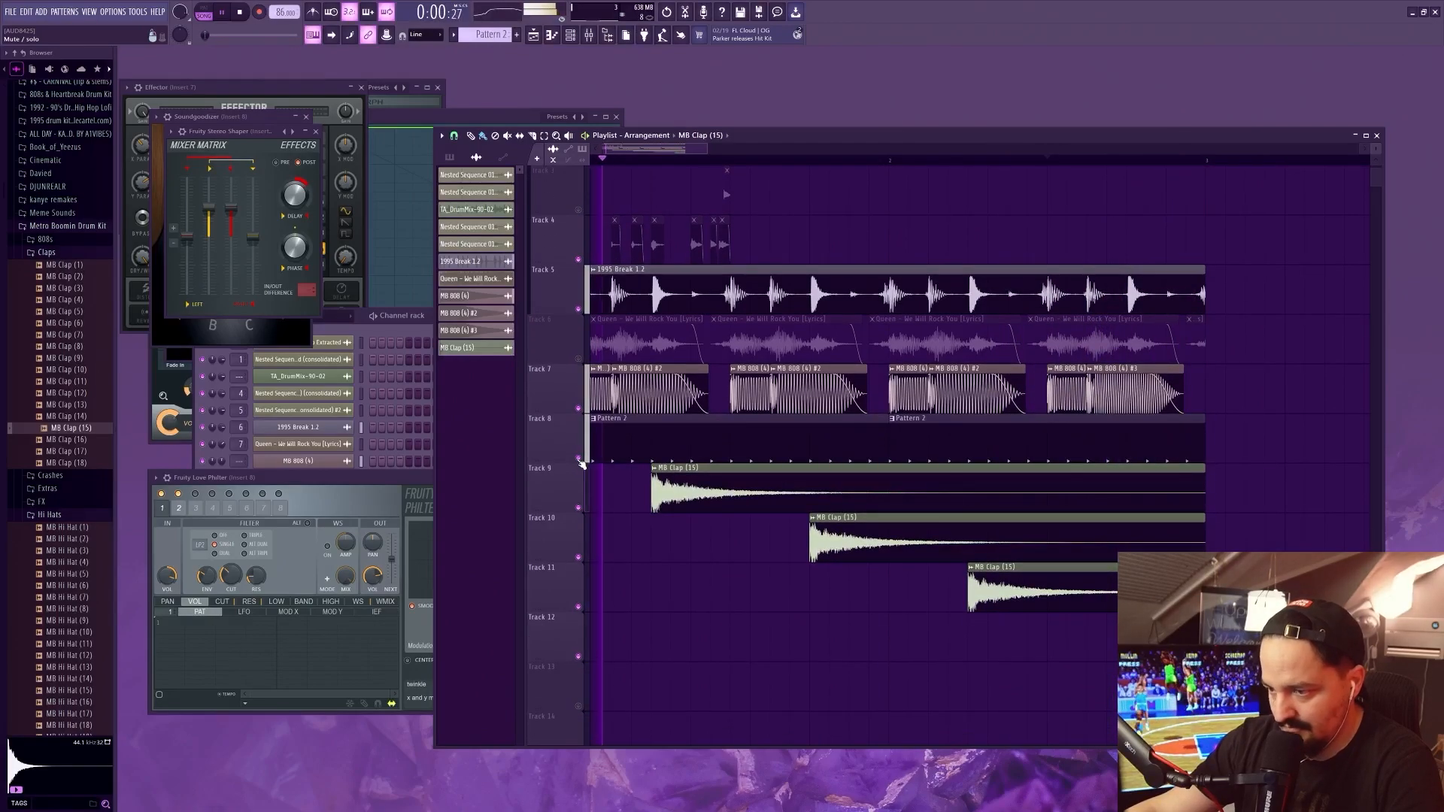
click(579, 459)
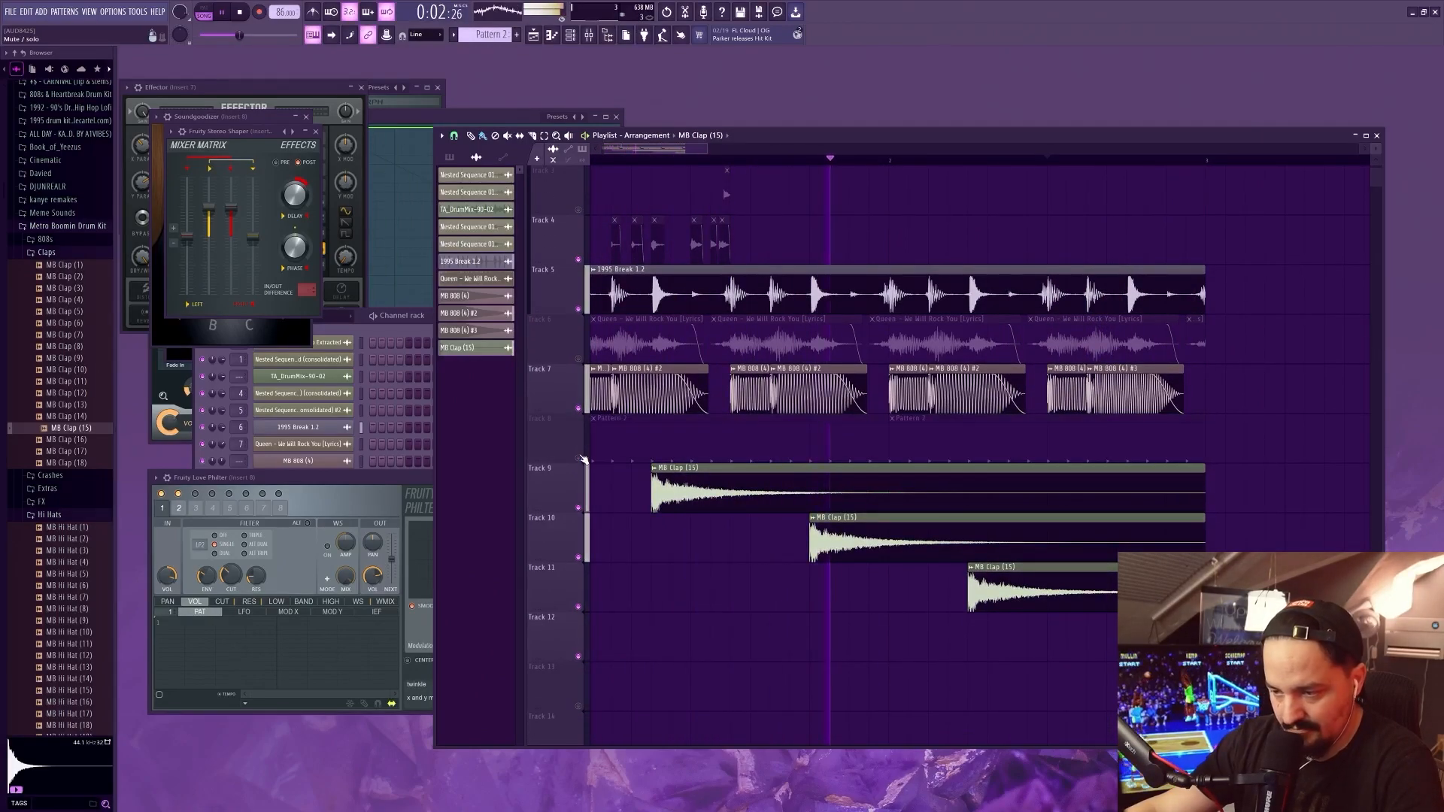
click(580, 410)
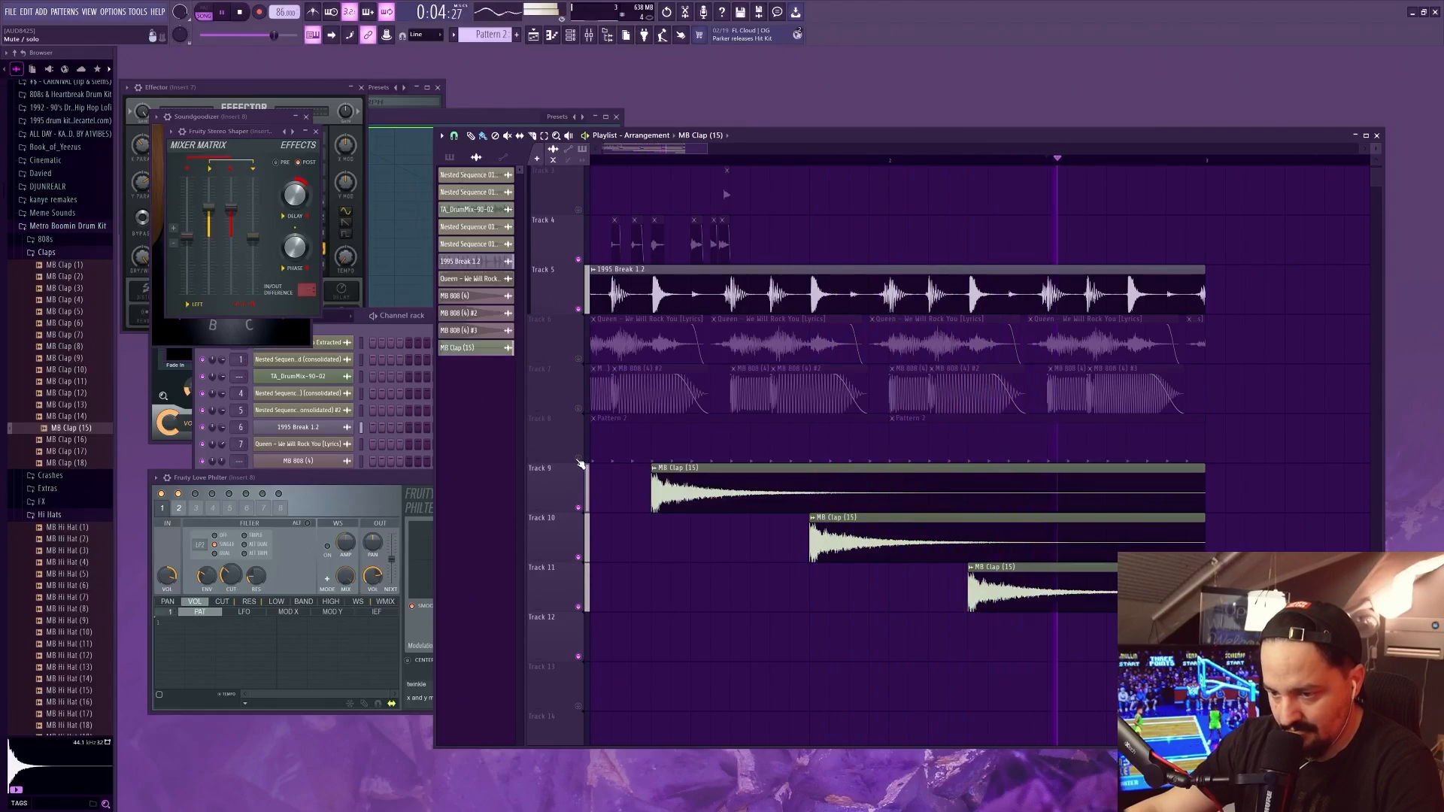
click(580, 460)
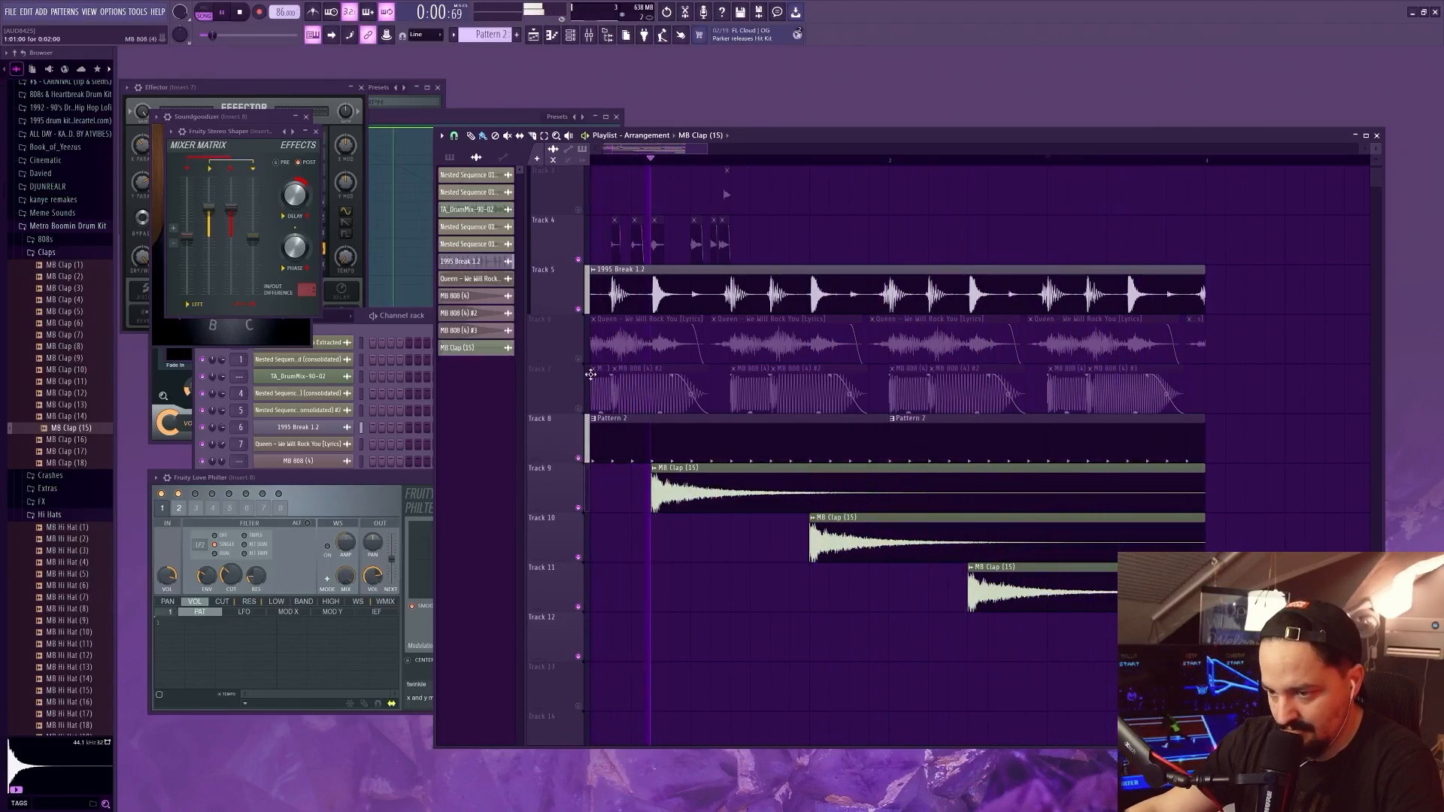
click(580, 310)
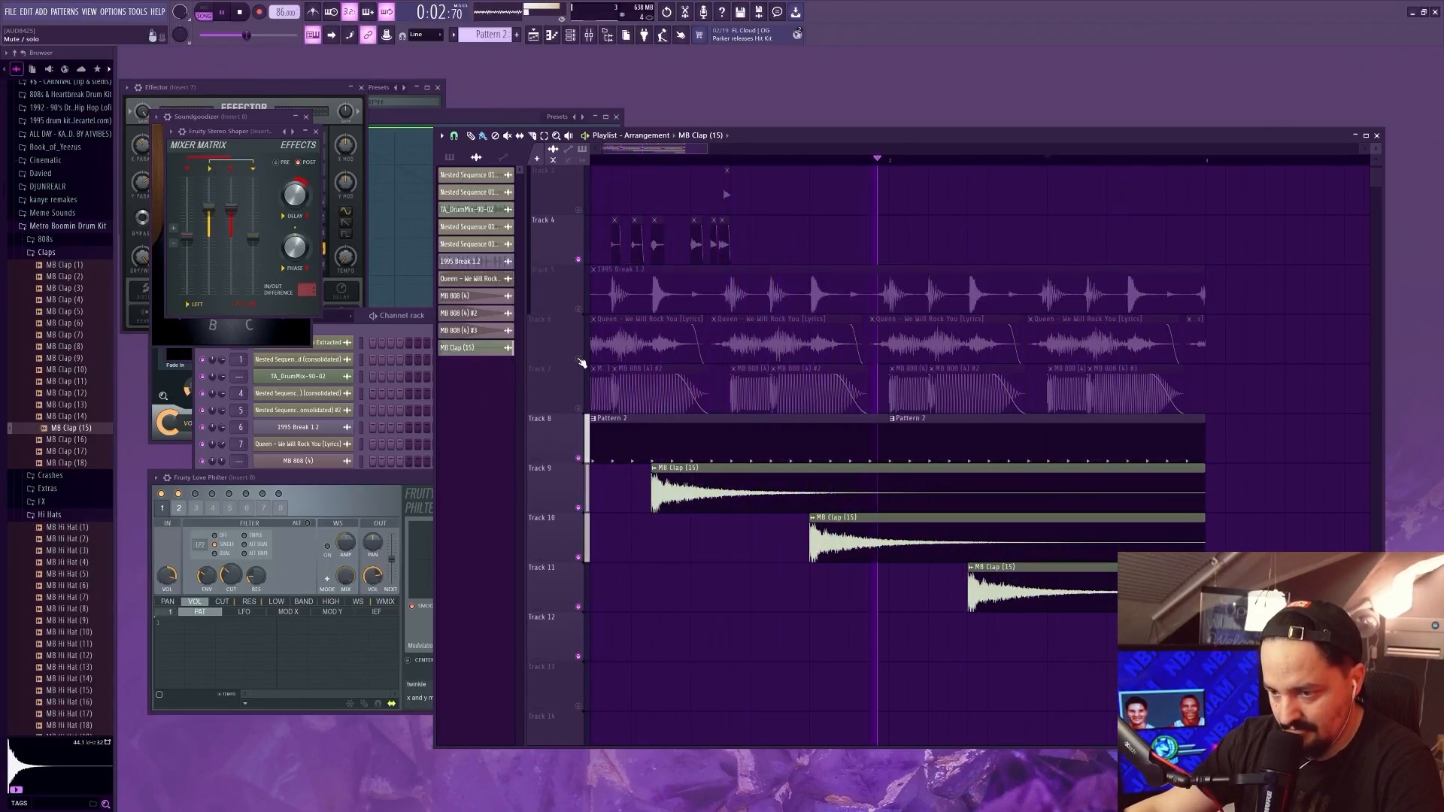
Audition the Queen slices on Track 6, unmute the MB 808 clips on Track 7 and the hit pattern on Track 2, and stop playback
click(579, 360)
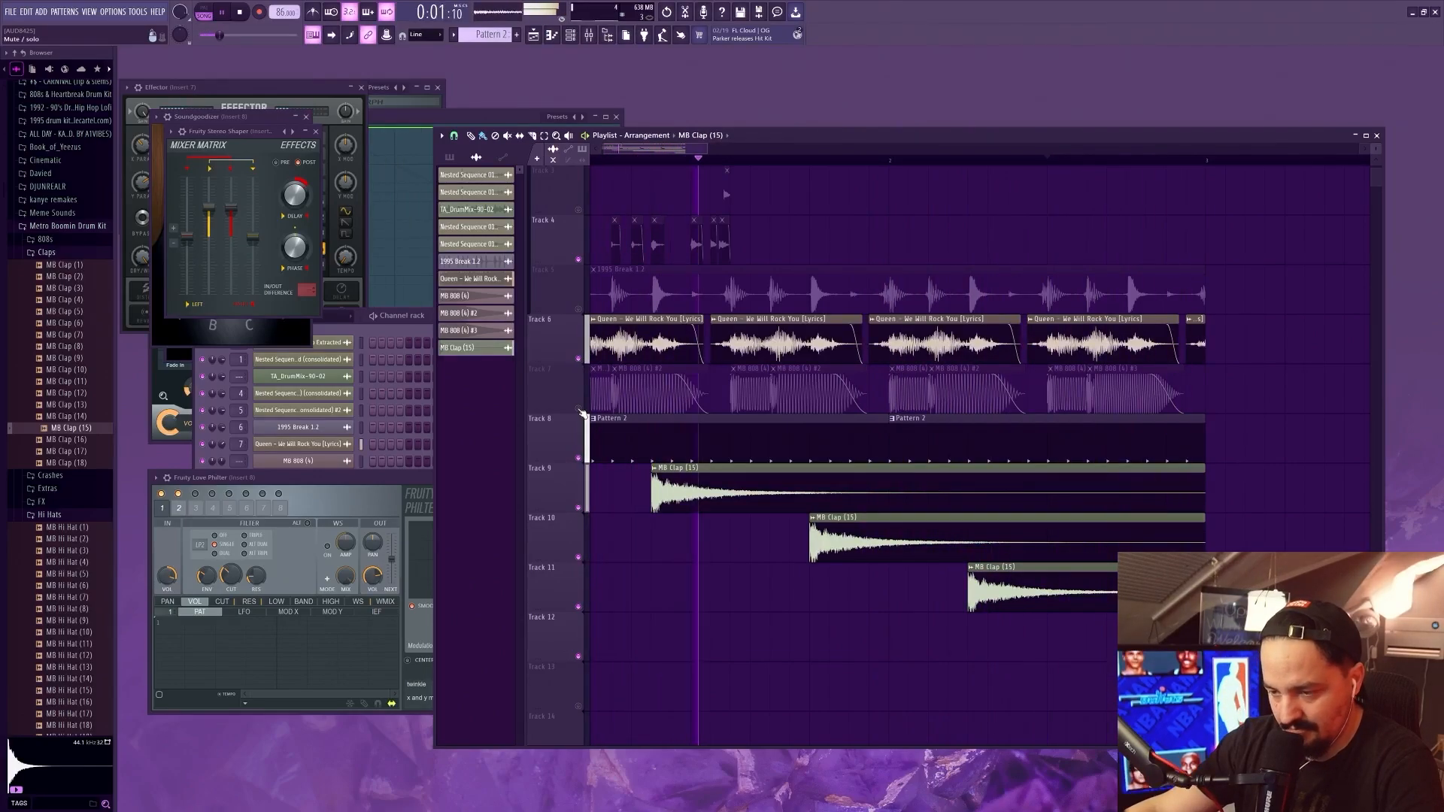
click(583, 366)
click(579, 358)
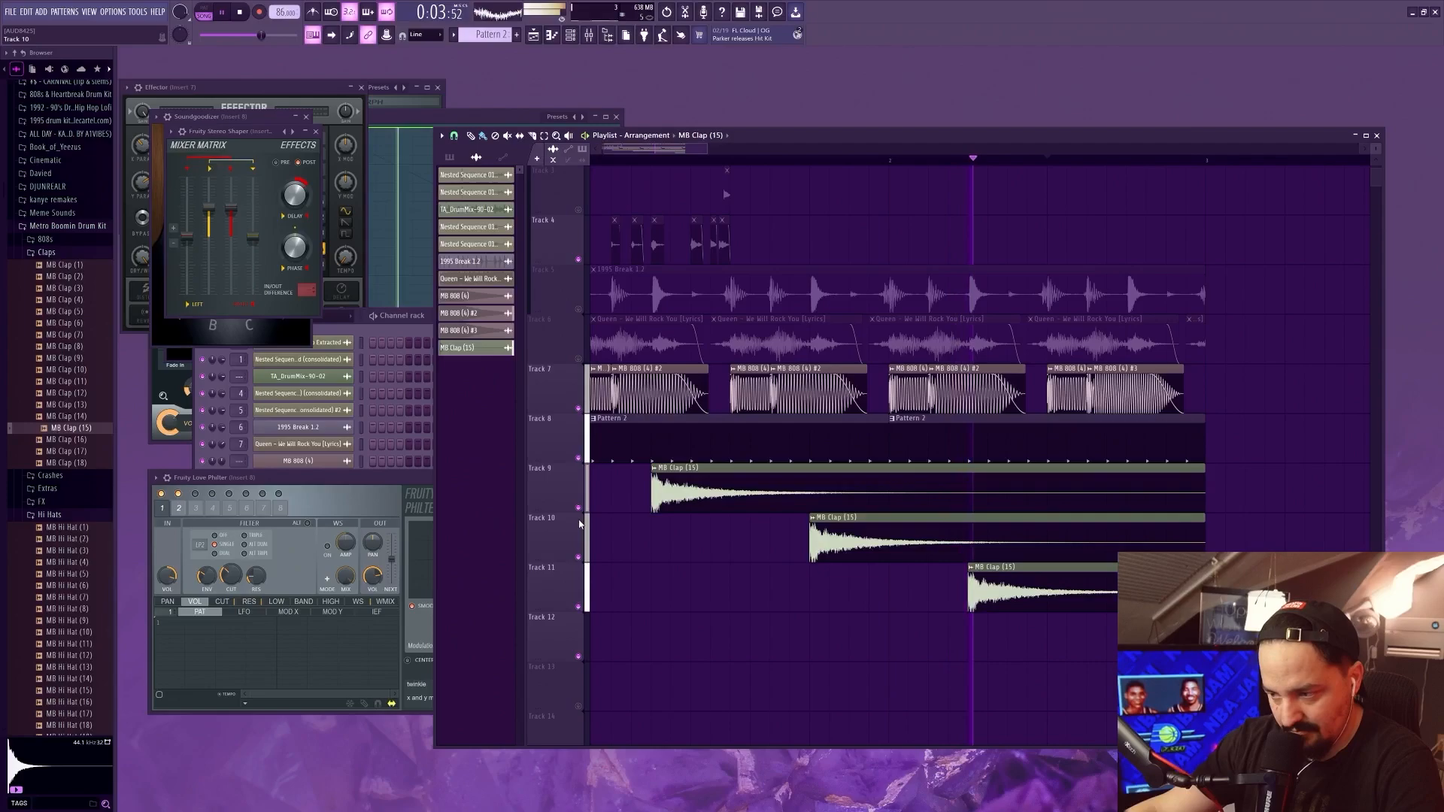
scroll(571, 378, up, 2)
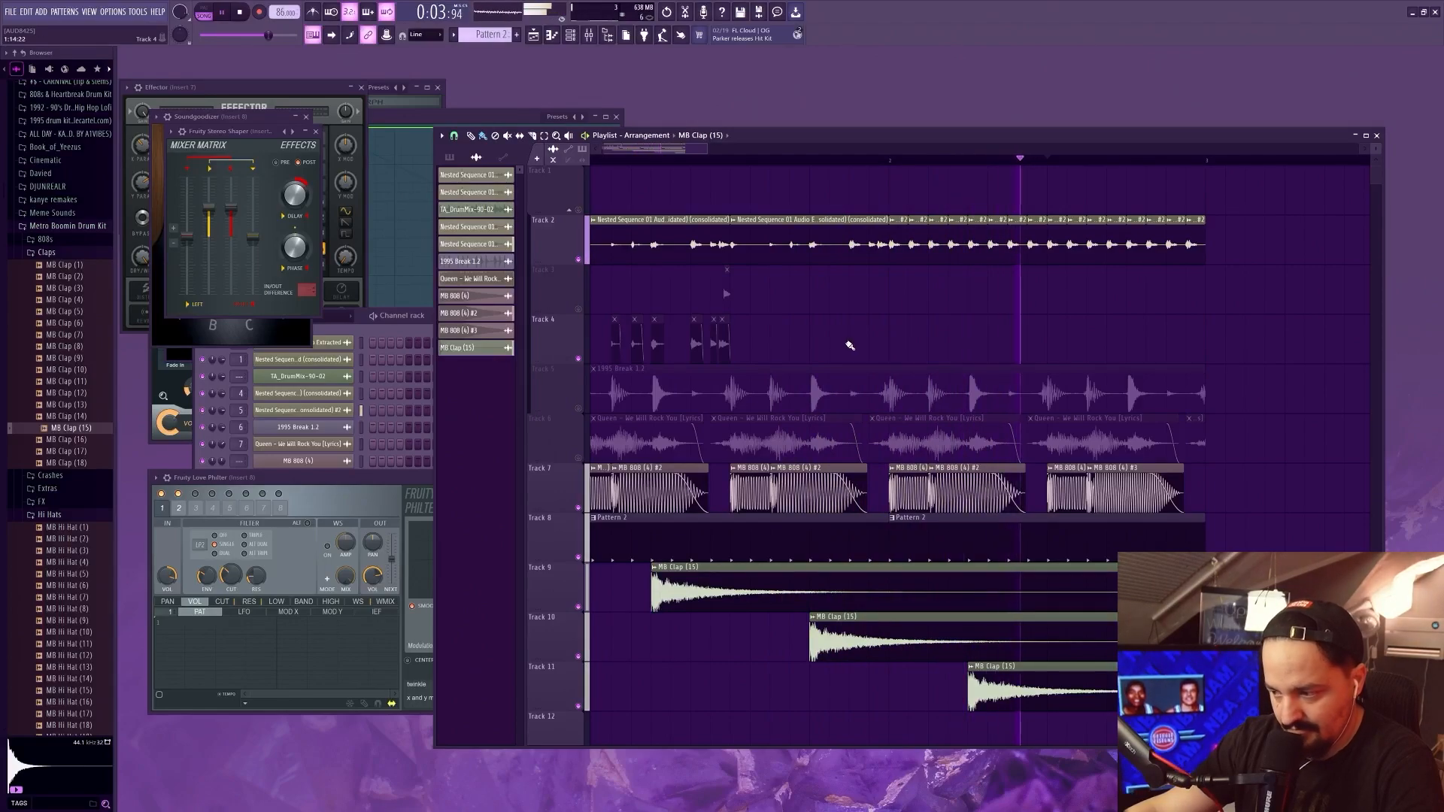
scroll(847, 343, down, 1)
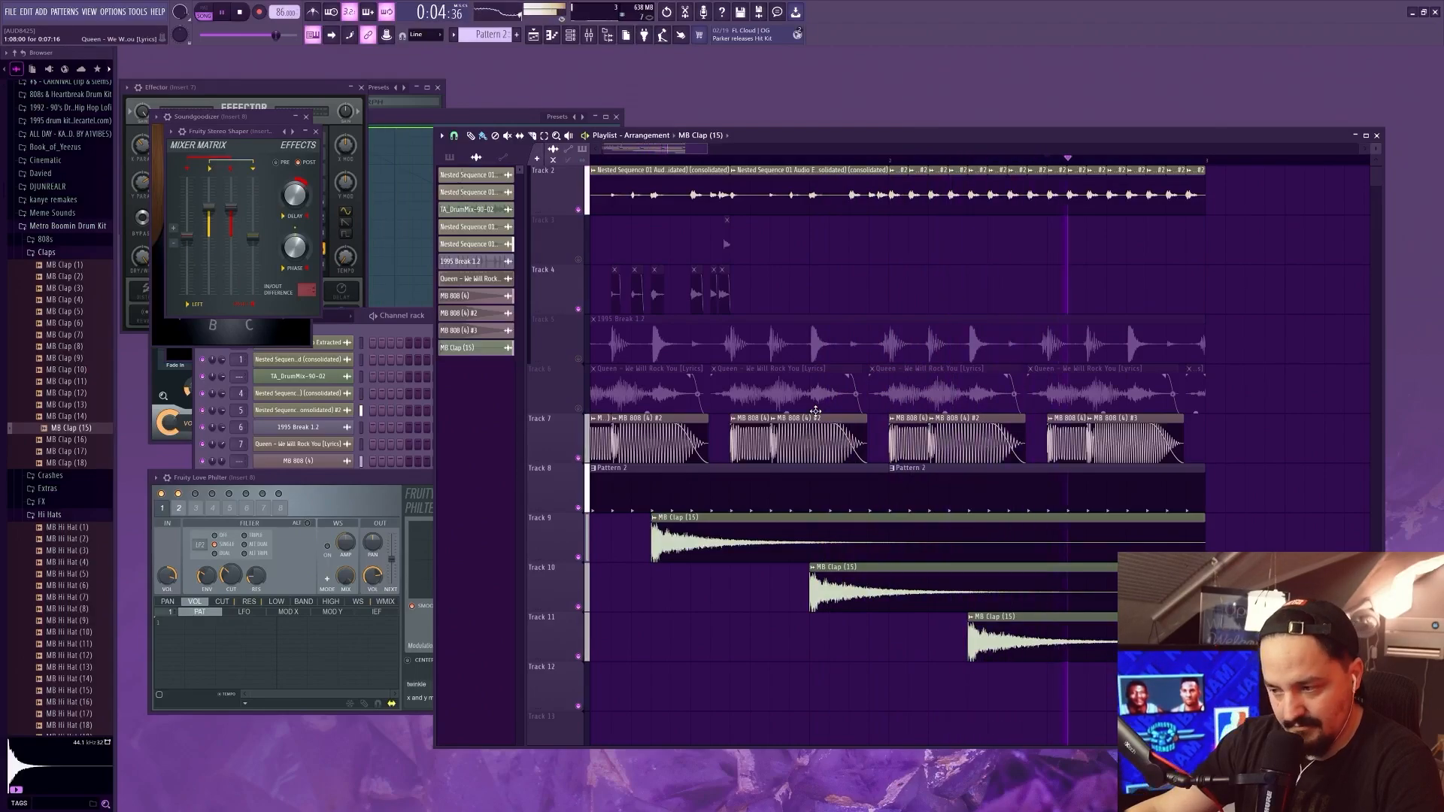
key(space)
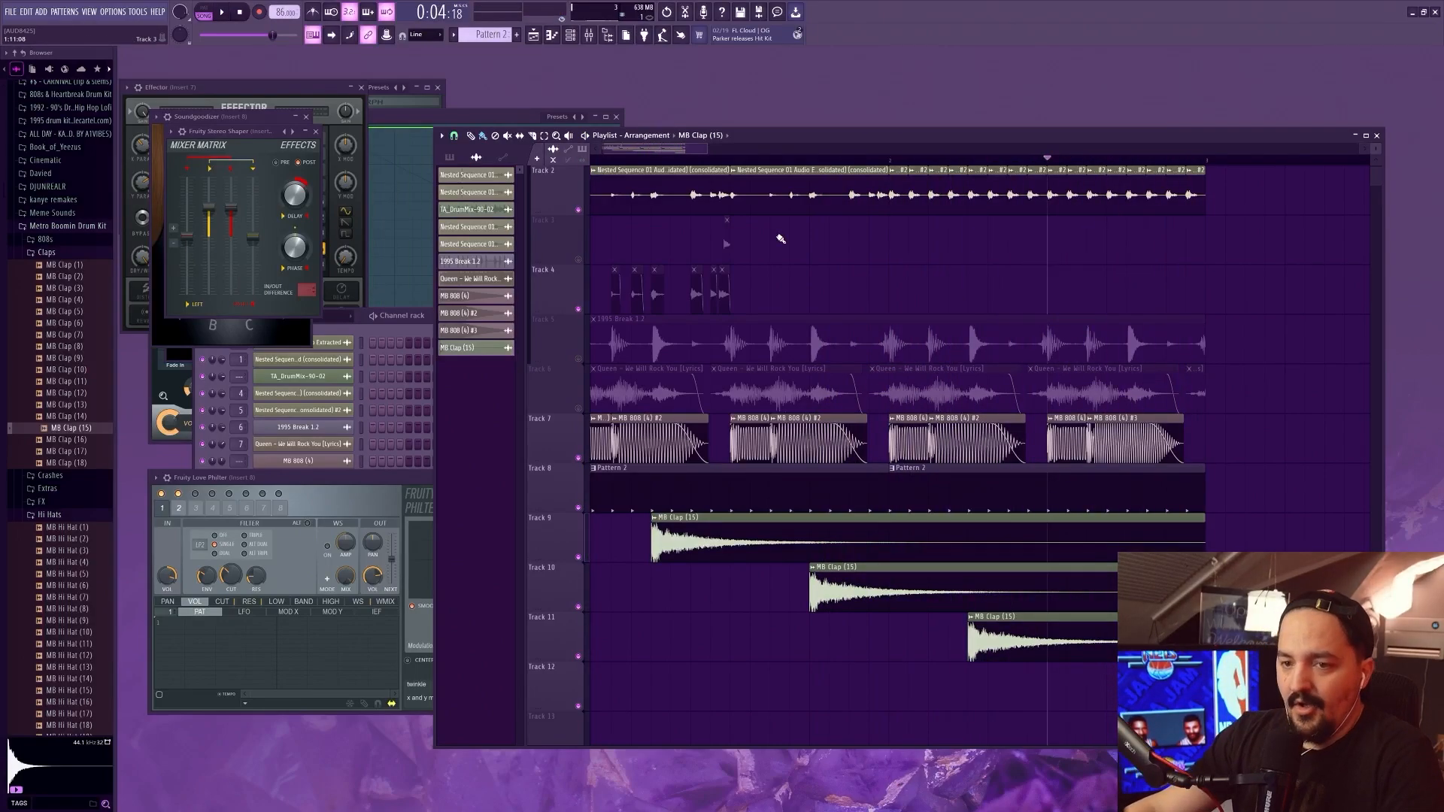
Save the project as squeaks in its own project folder and save a new version of it
key(ctrl+s)
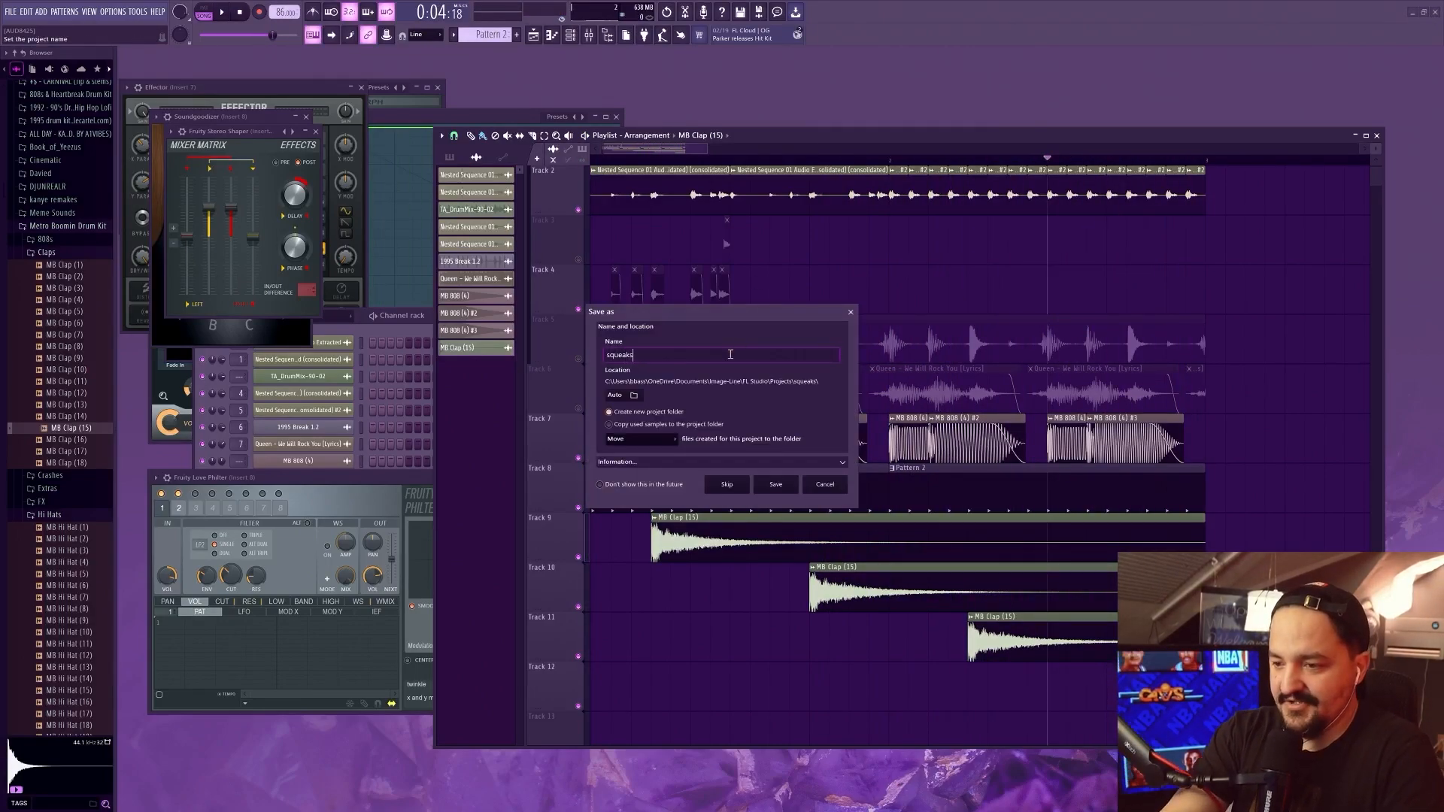
text(squeaks)
key(Return)
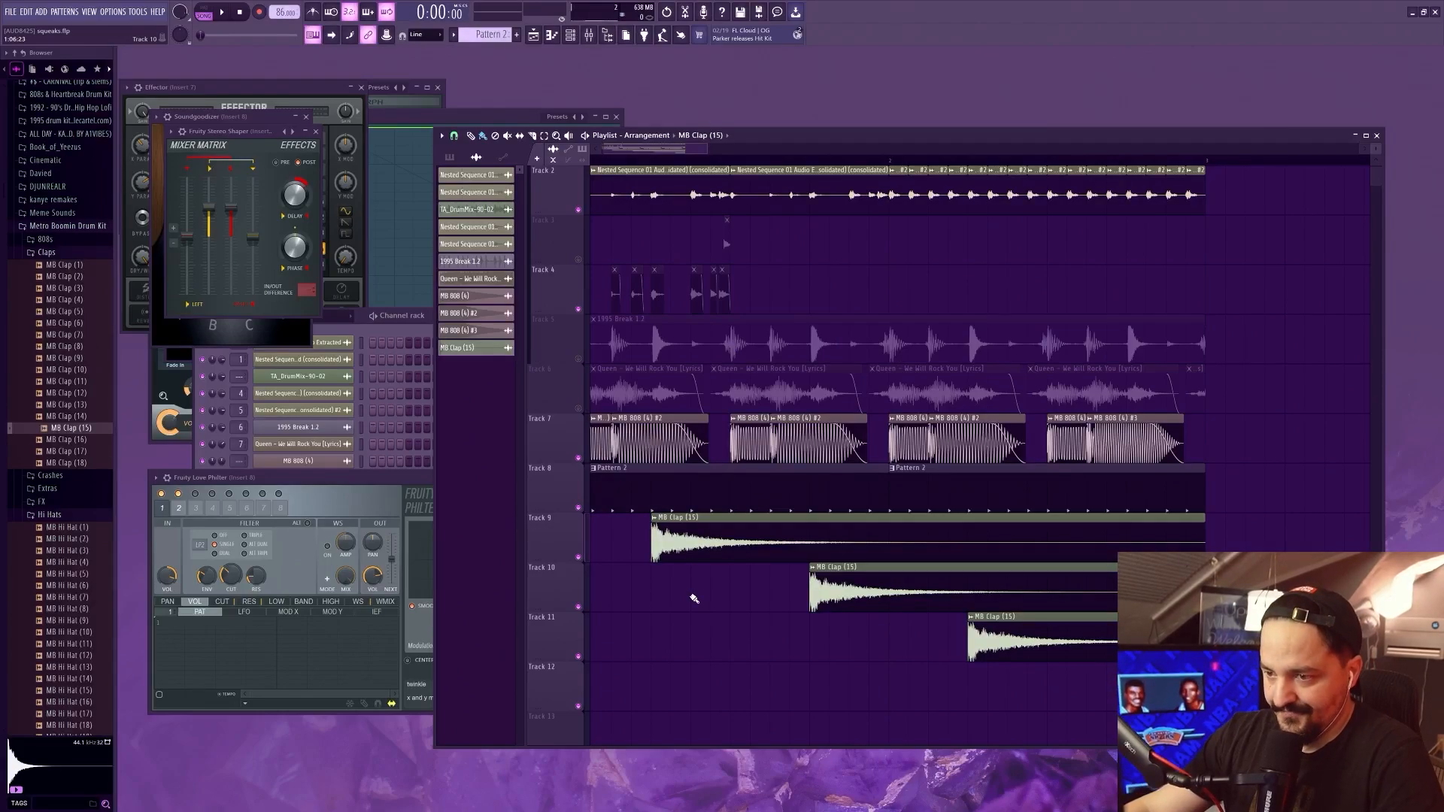
scroll(695, 599, up, 2)
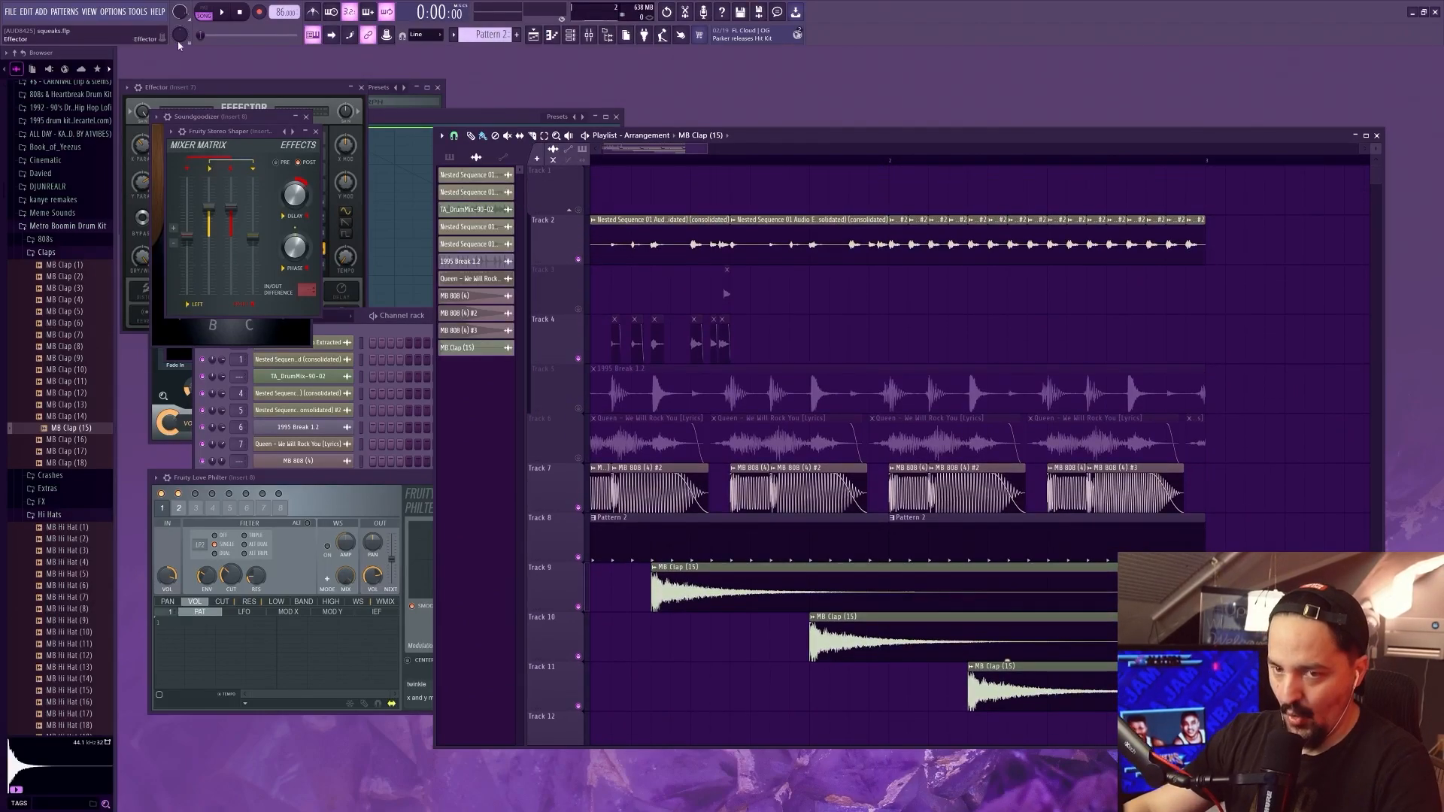
click(11, 12)
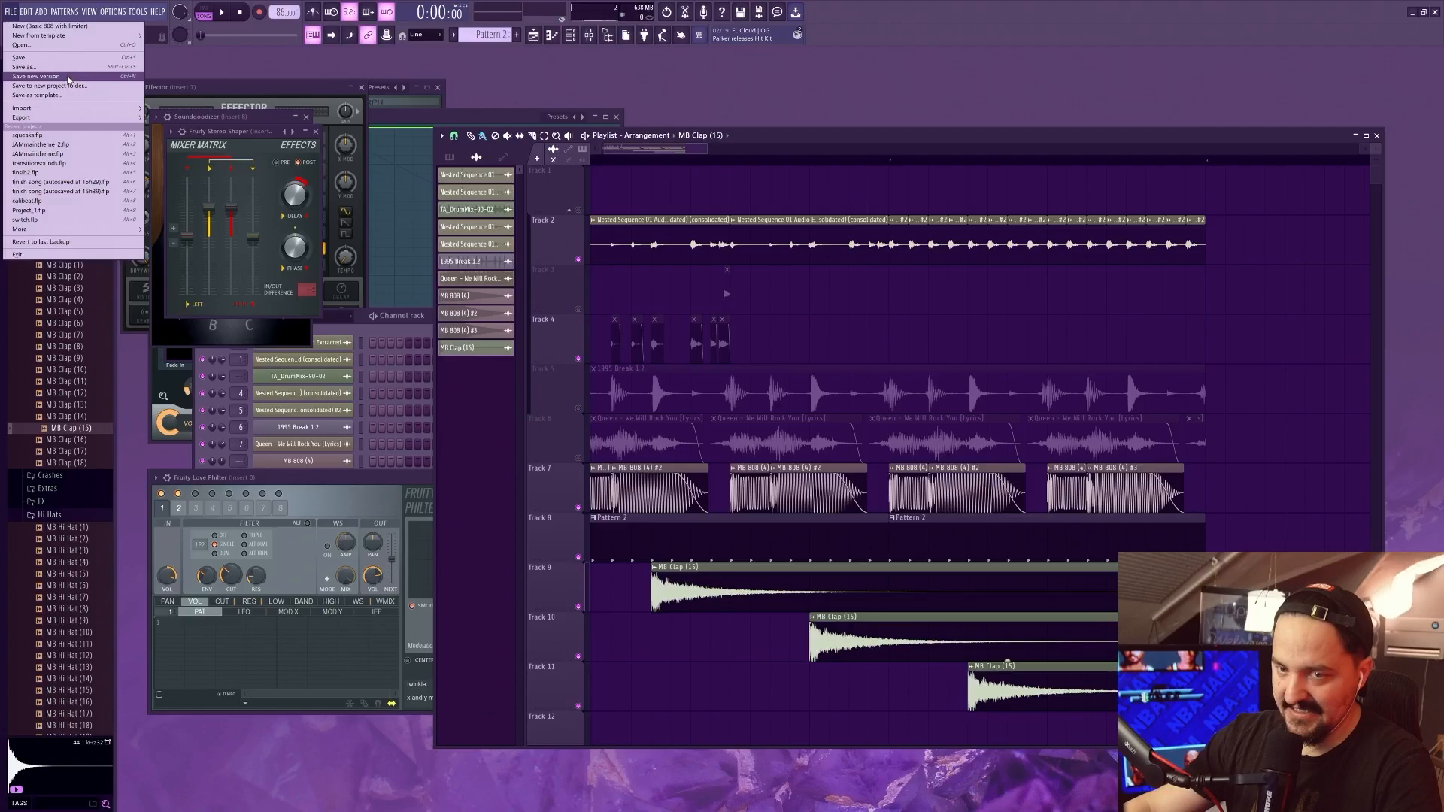
click(60, 76)
Delete the beat, Queen, 808 and clap clips and line up the individual squeak sounds at the song start on Tracks 4 to 10
scroll(693, 413, down, 2)
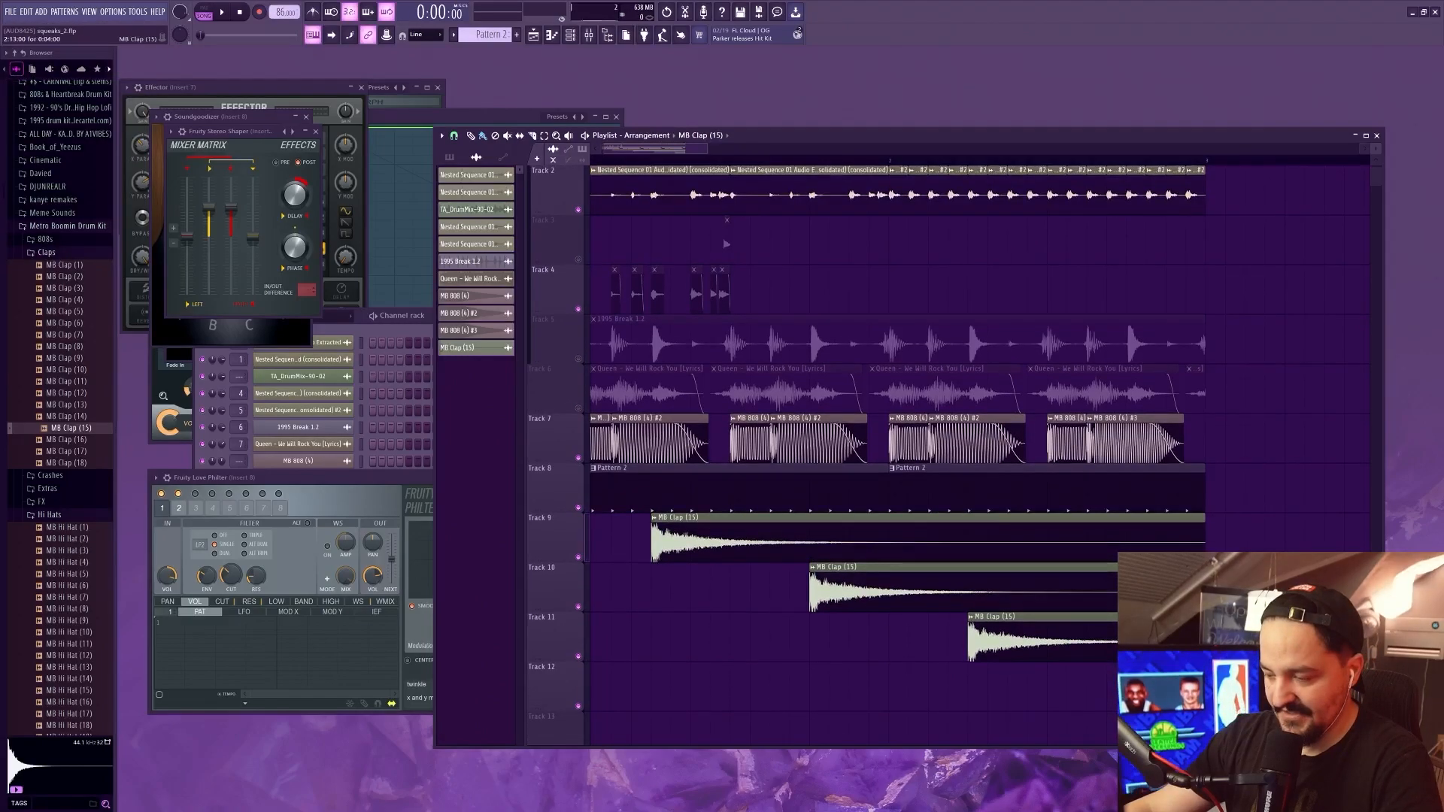
right_click(971, 592)
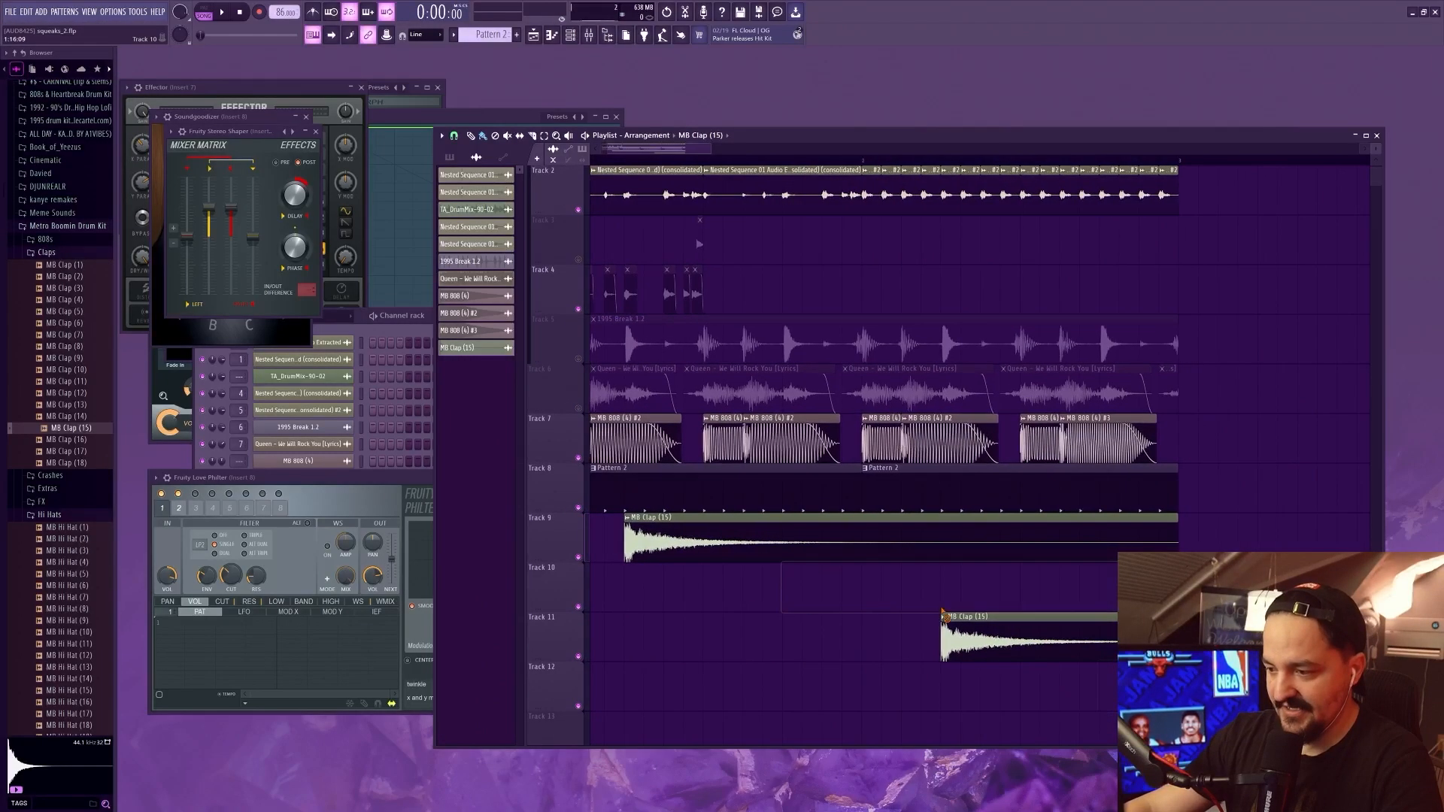
right_click(971, 620)
right_click(914, 538)
right_click(896, 489)
right_click(850, 490)
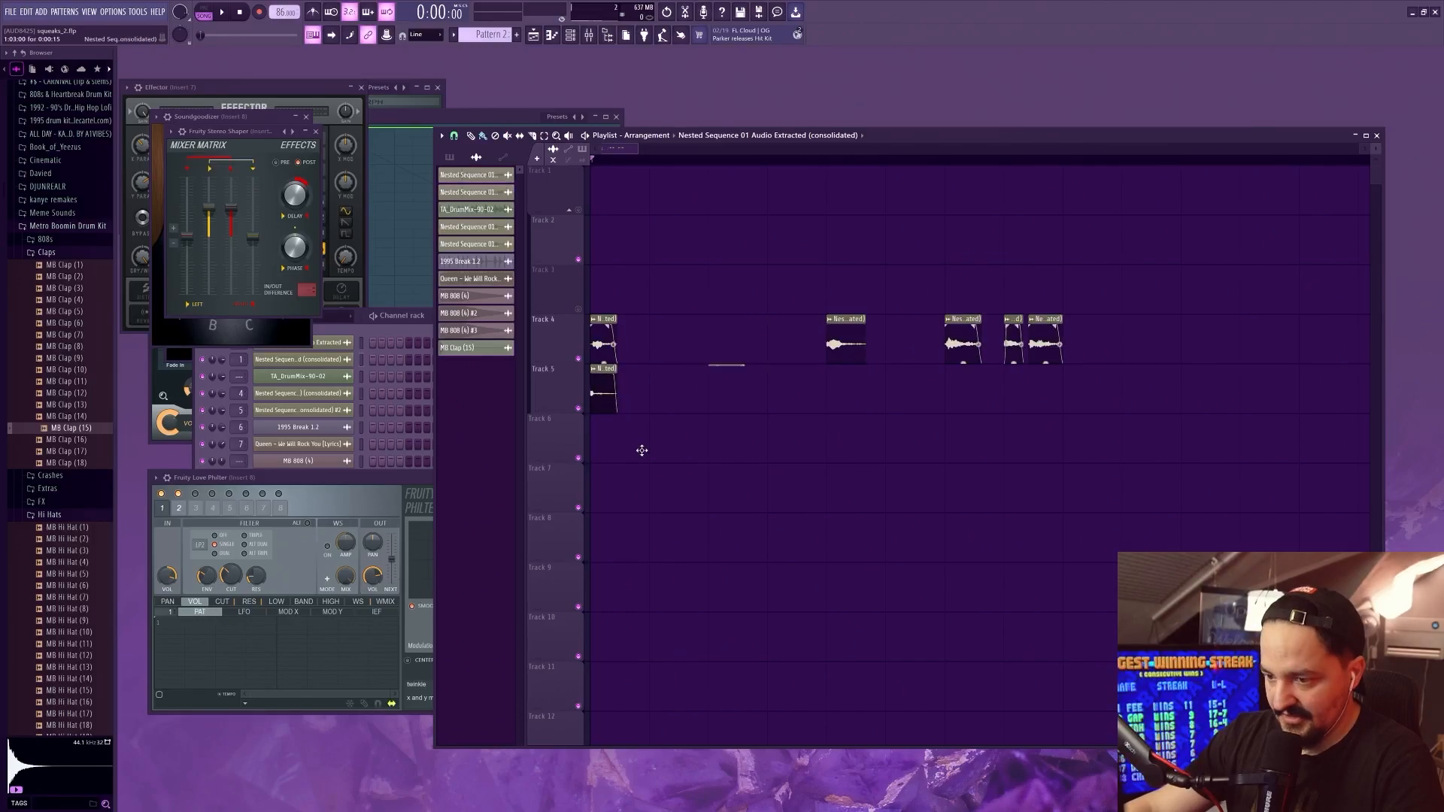
Start exporting all playlist tracks from song start and browse to the game project's Assets/Sounds folder as the rendering location
click(11, 11)
mouse_move(60, 116)
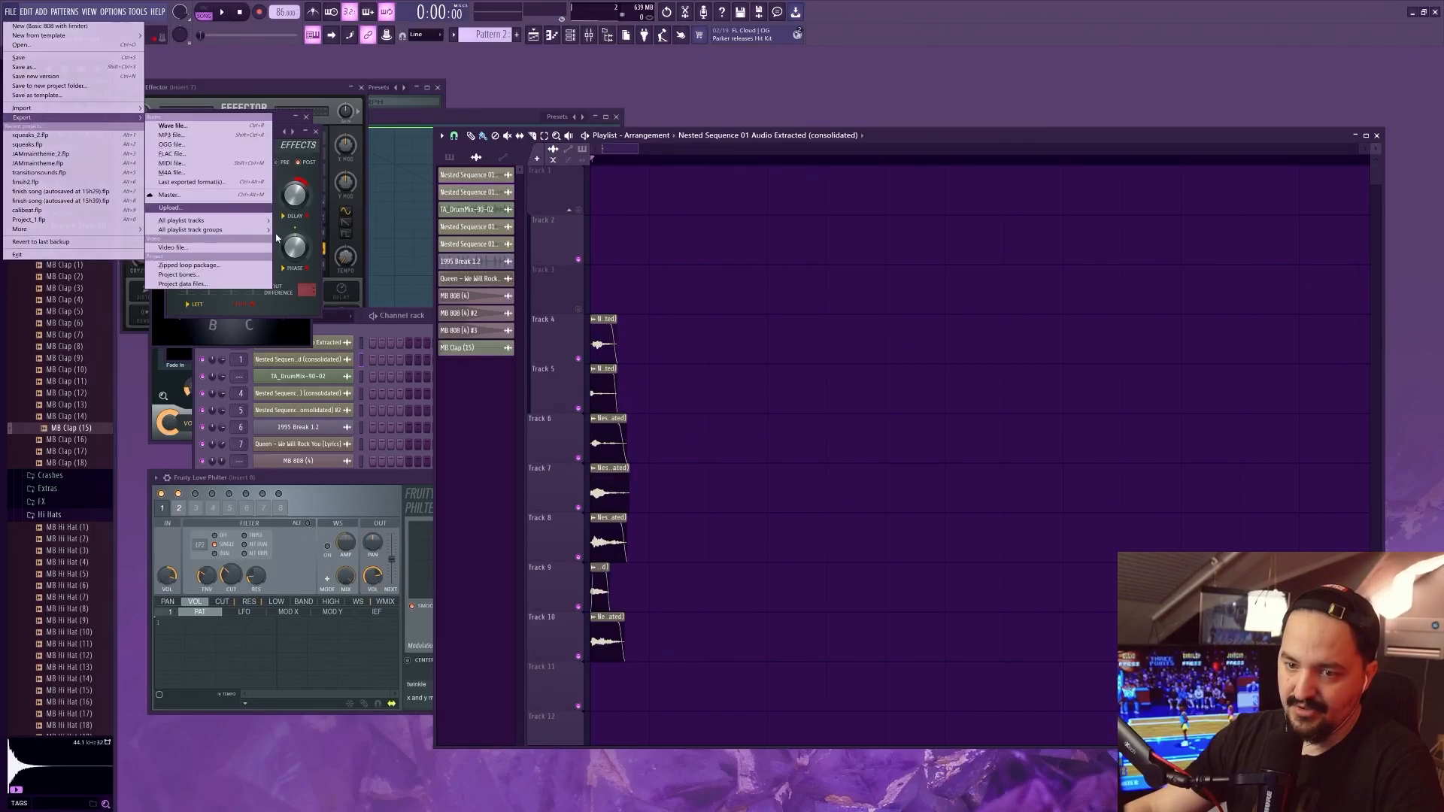
mouse_move(251, 223)
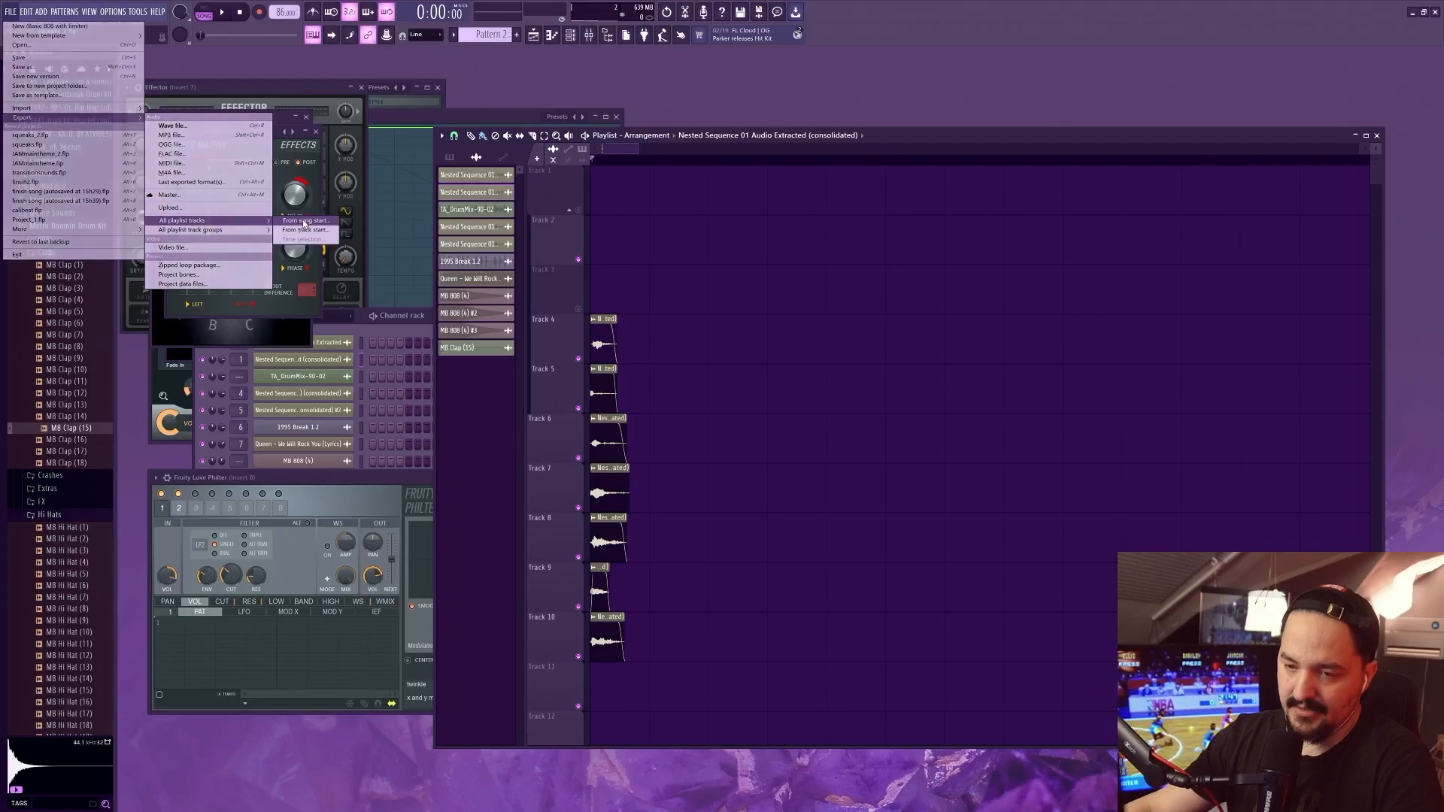
click(303, 220)
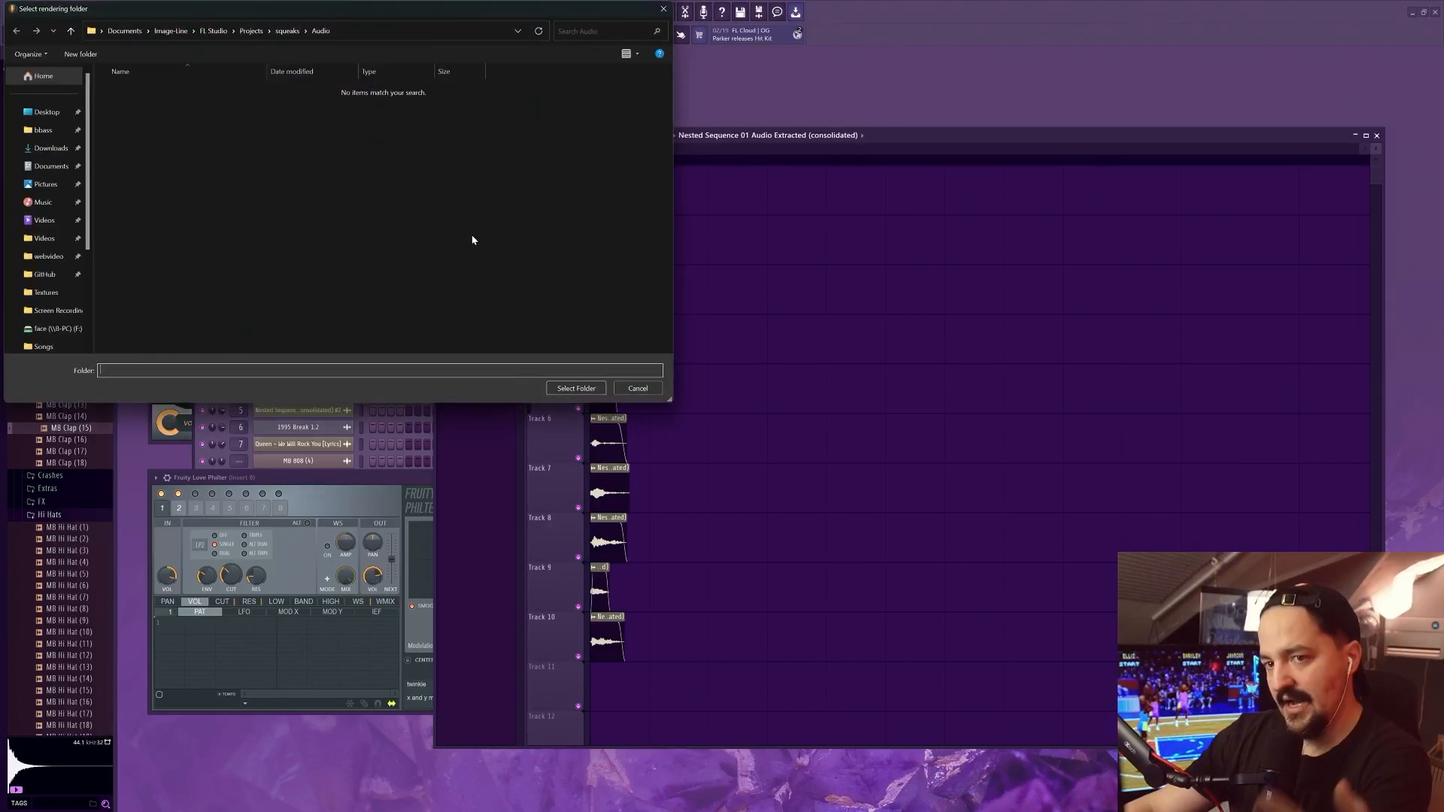
scroll(53, 224, down, 2)
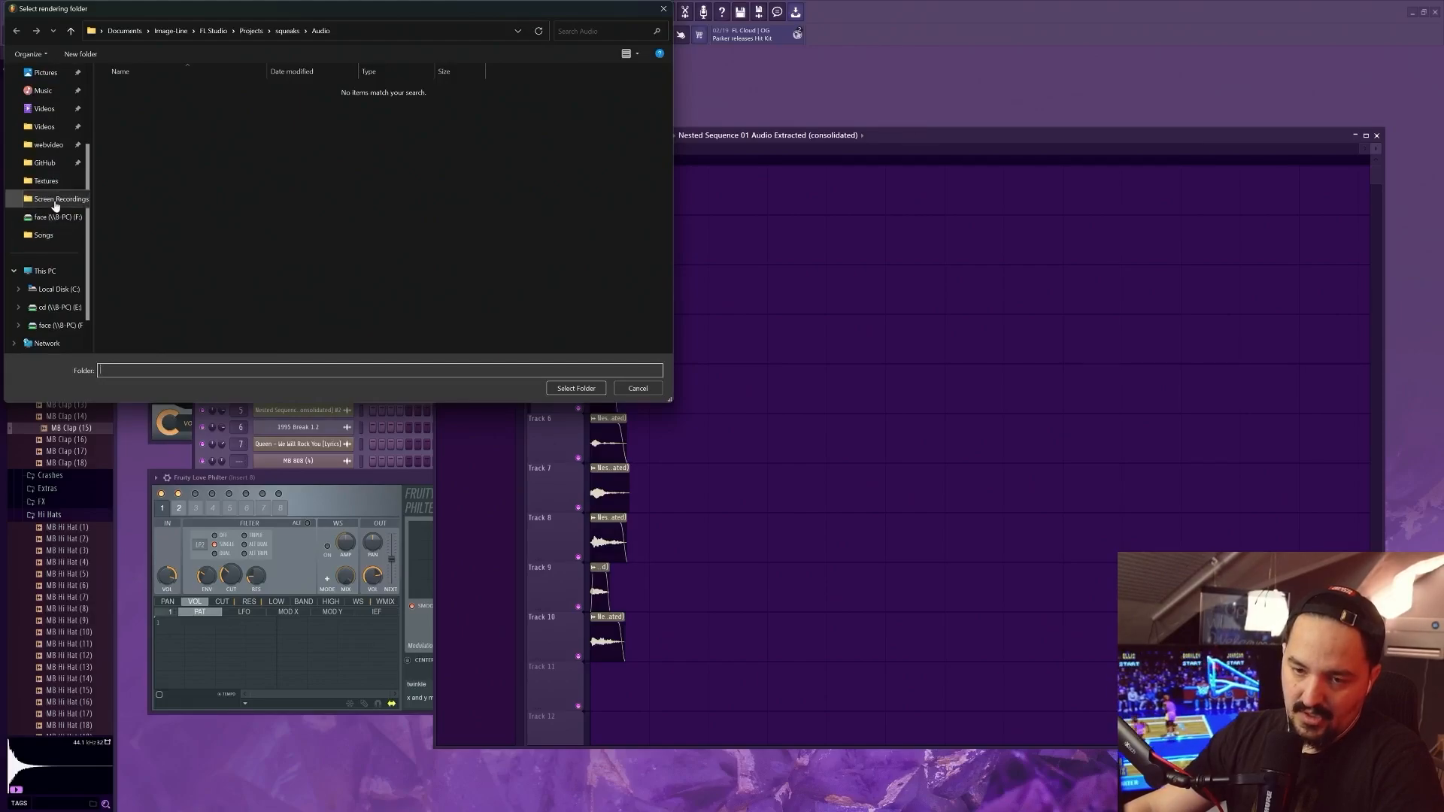
click(45, 181)
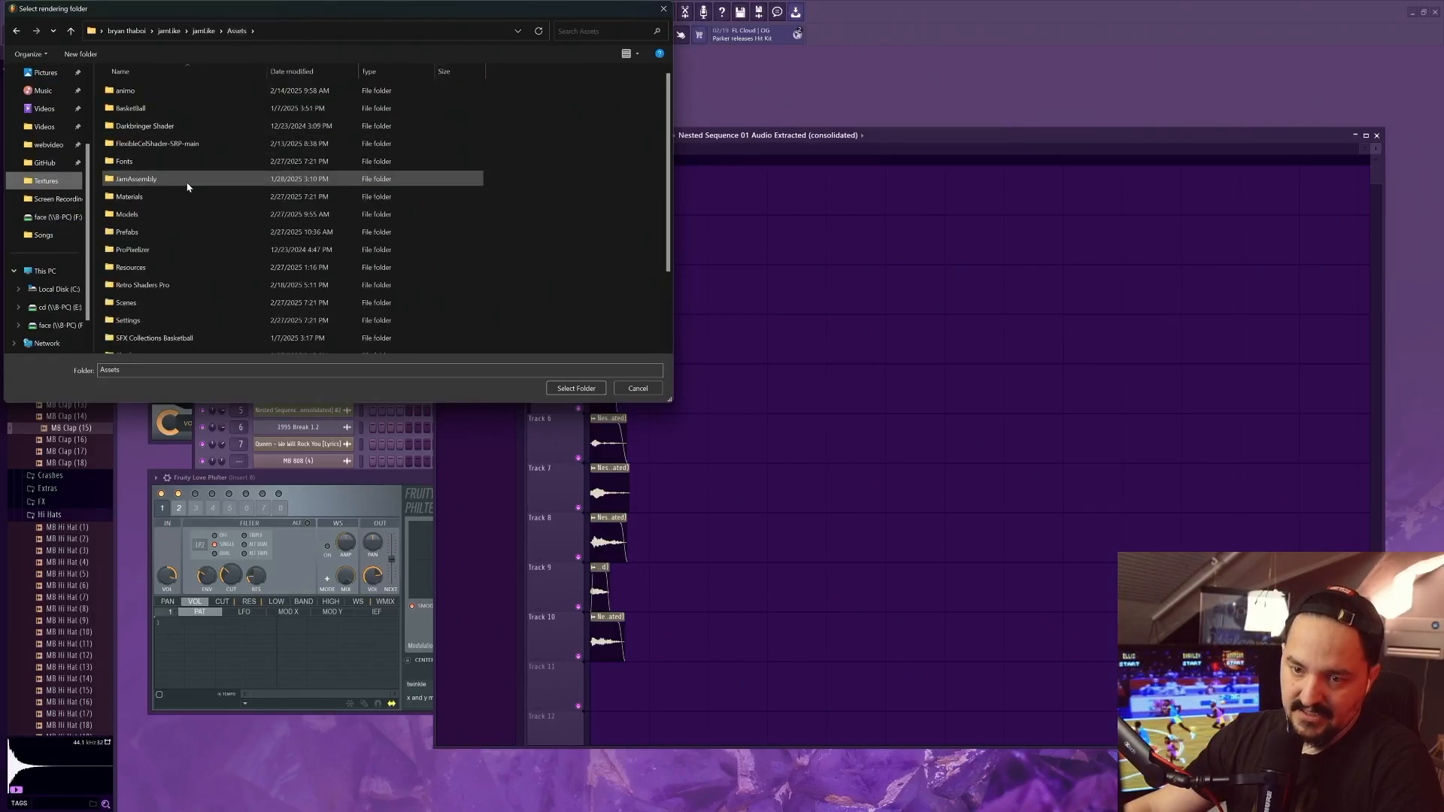
scroll(161, 298, down, 2)
click(154, 276)
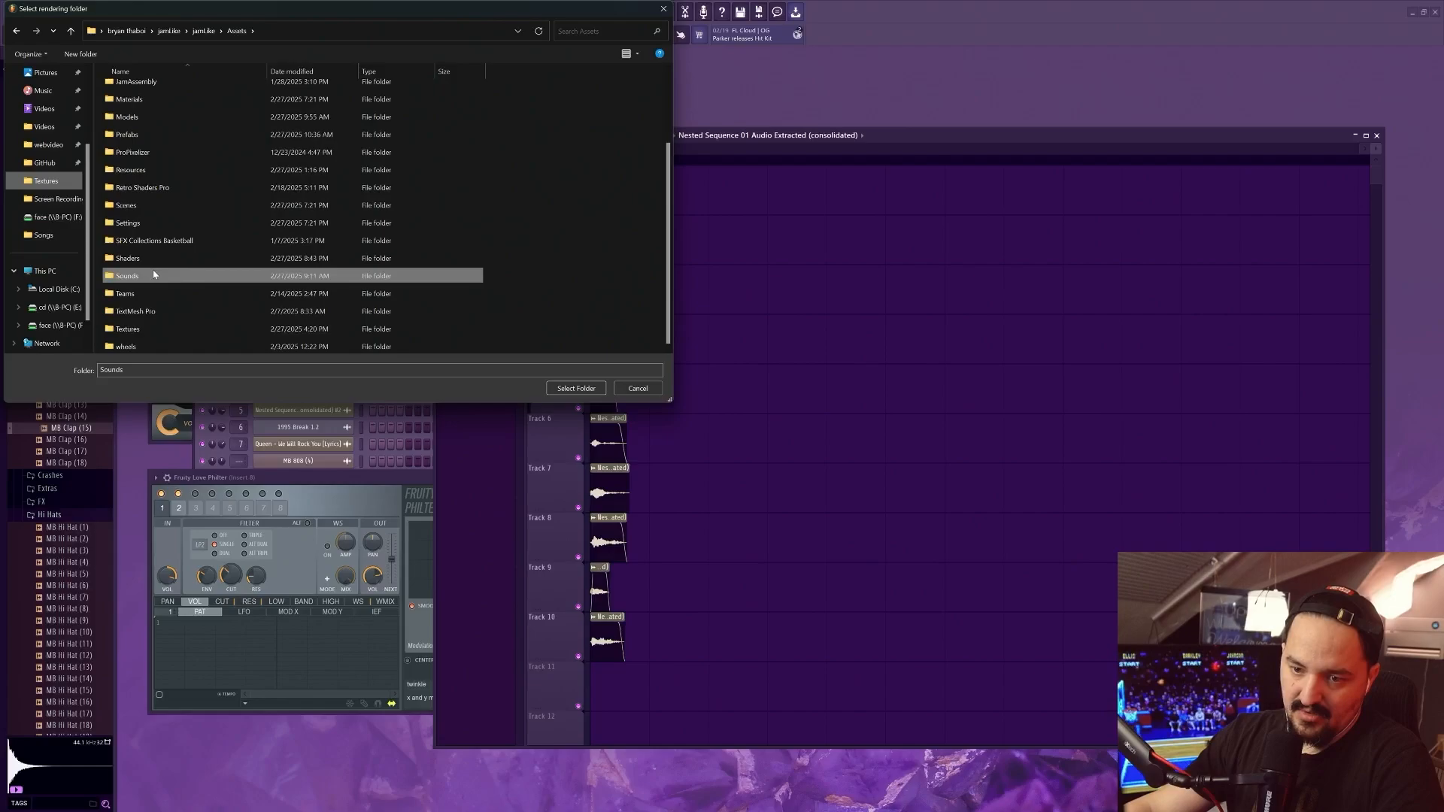
double_click(155, 276)
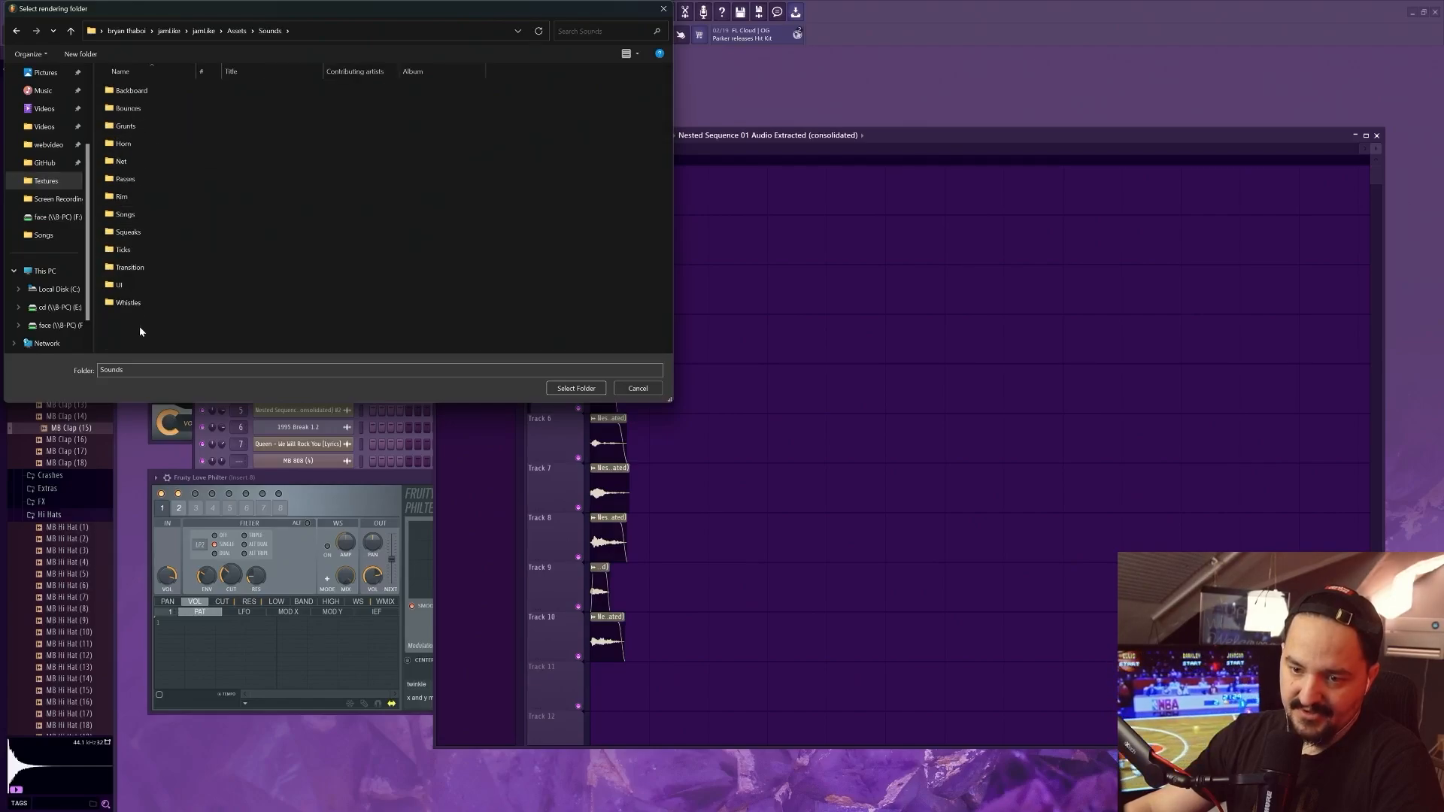
Create a NewSqueaks folder inside Sounds and choose it as the rendering folder
click(79, 54)
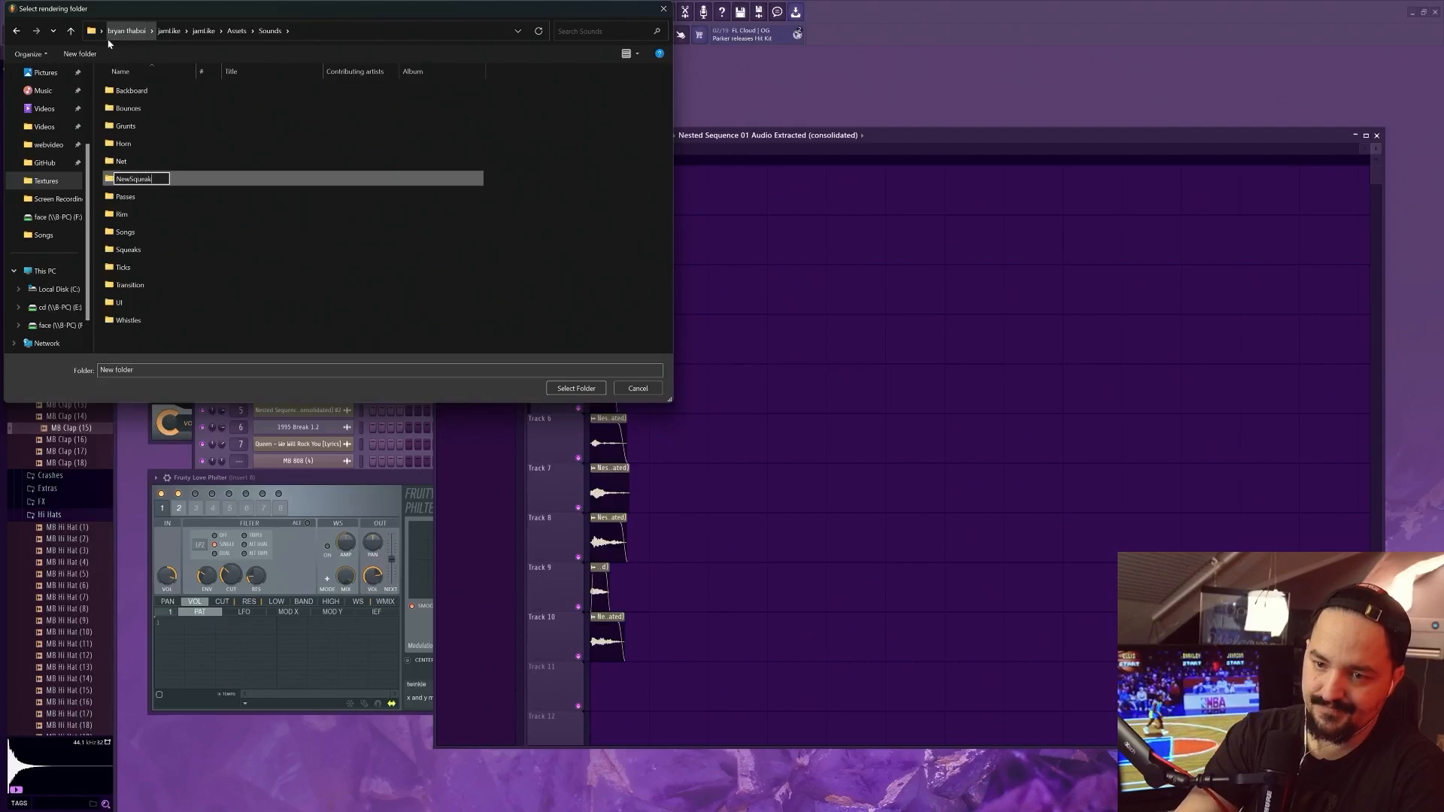
key(Return)
double_click(136, 179)
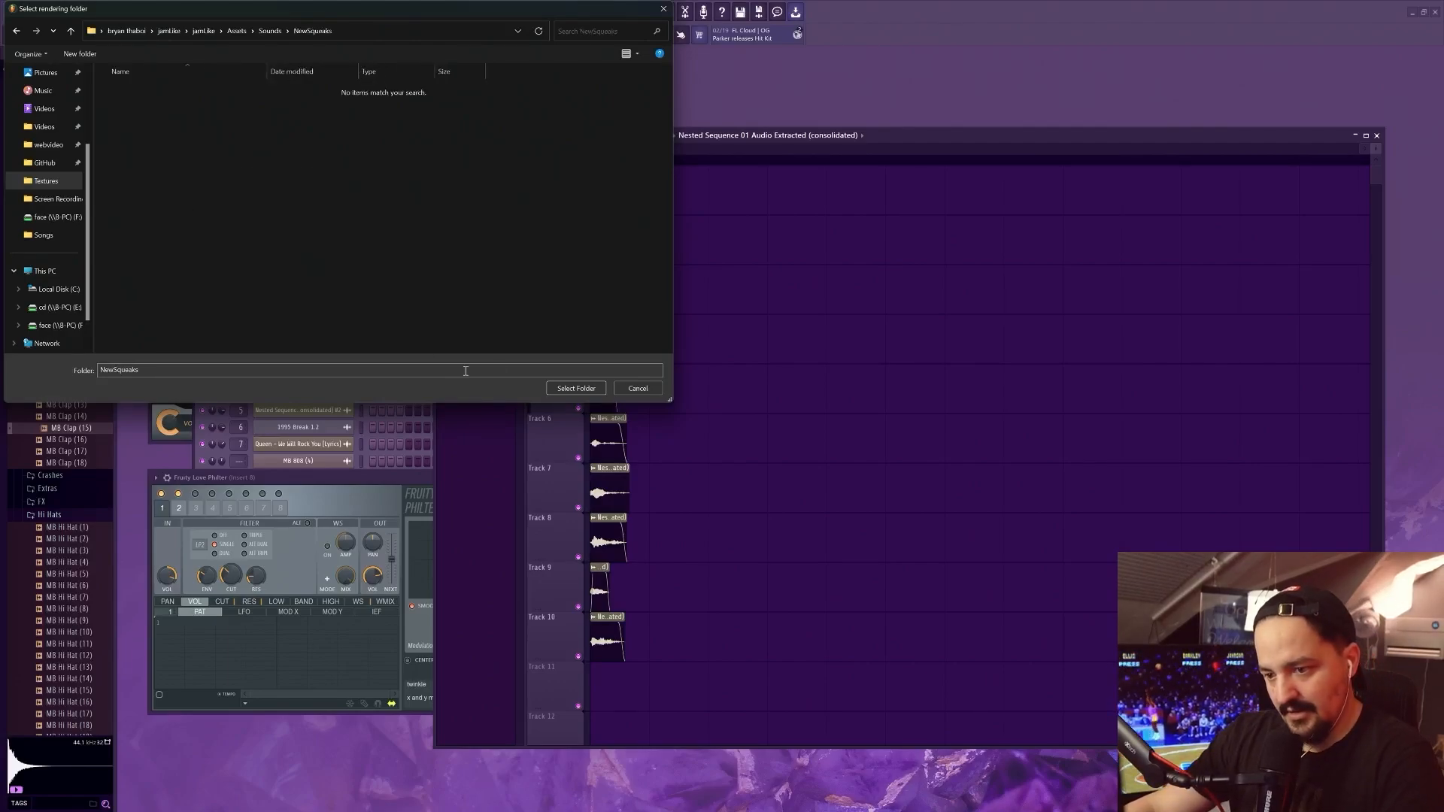
click(567, 390)
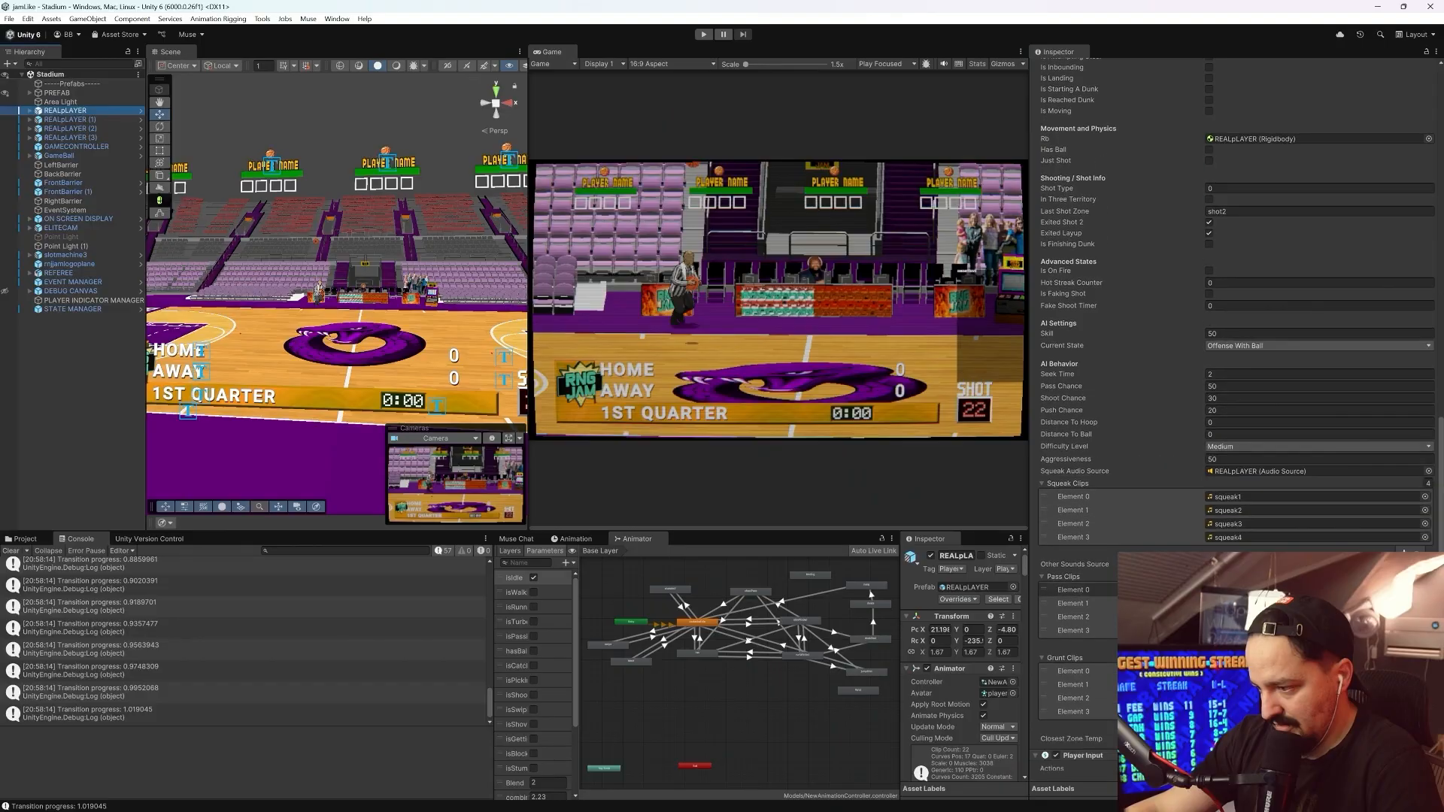
Switch to Unity, find REALpLAYER's Squeak Clips list and open the Assets/Sounds/NewSqueaks folder in the project files
scroll(1252, 374, down, 2)
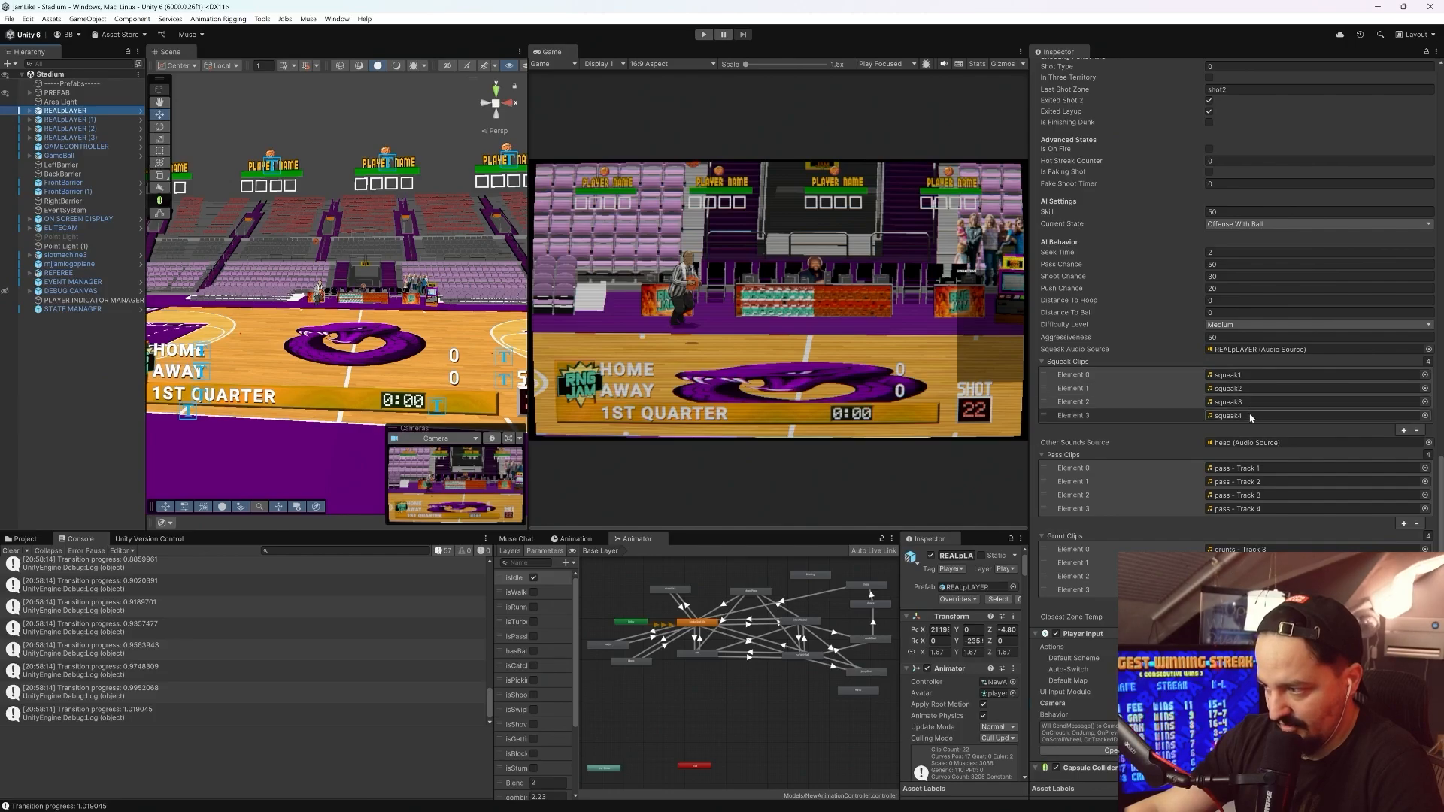
click(24, 540)
scroll(68, 700, down, 2)
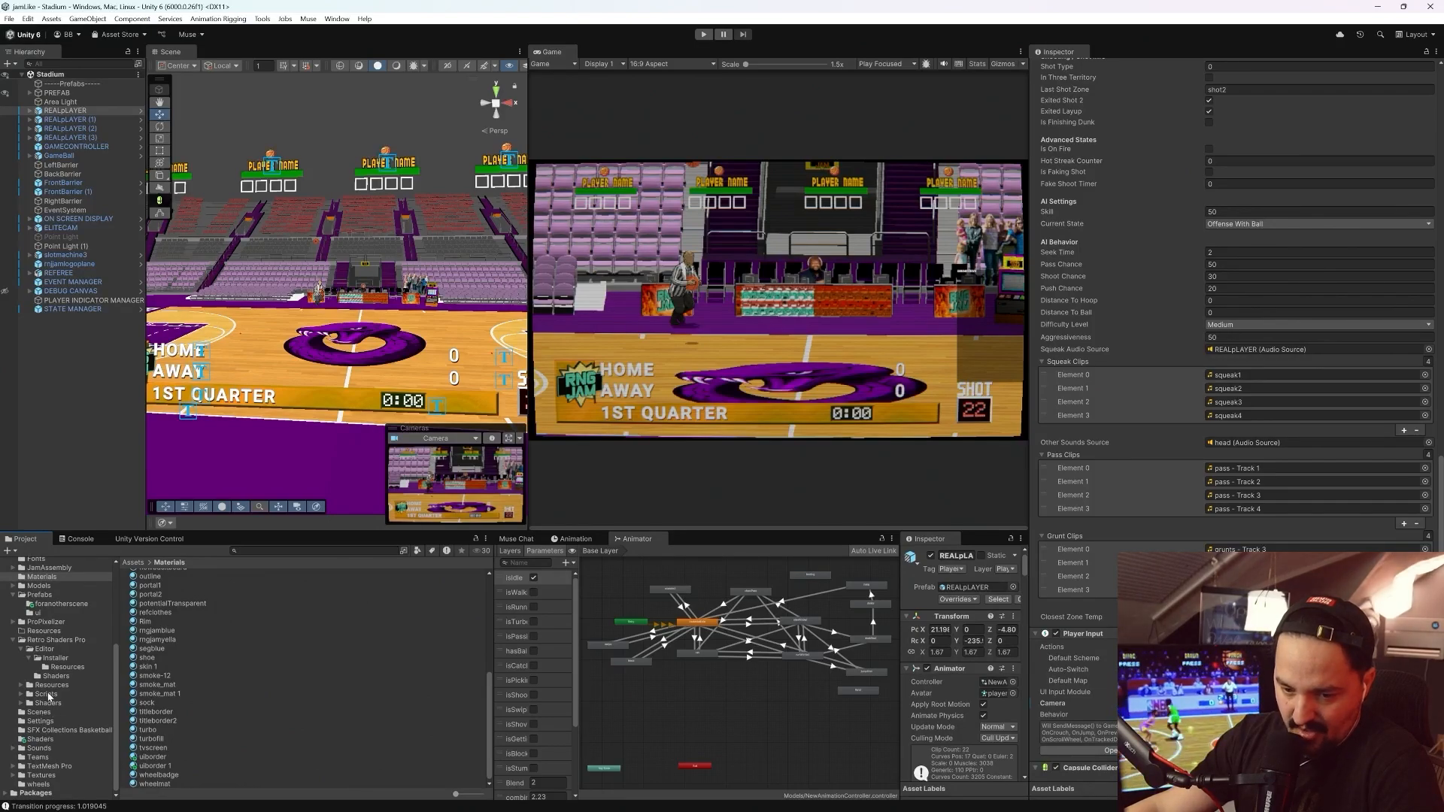
click(39, 750)
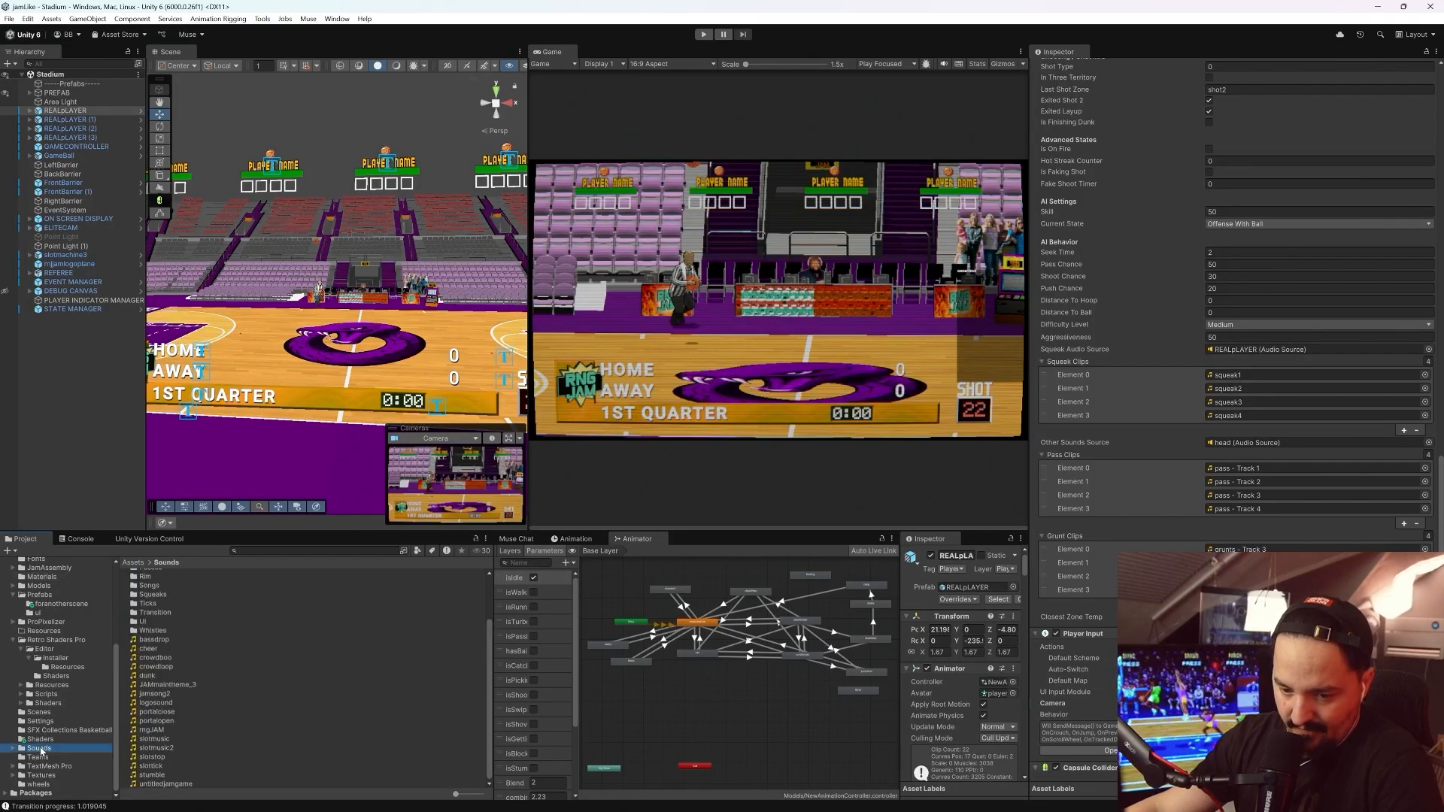
scroll(273, 644, up, 3)
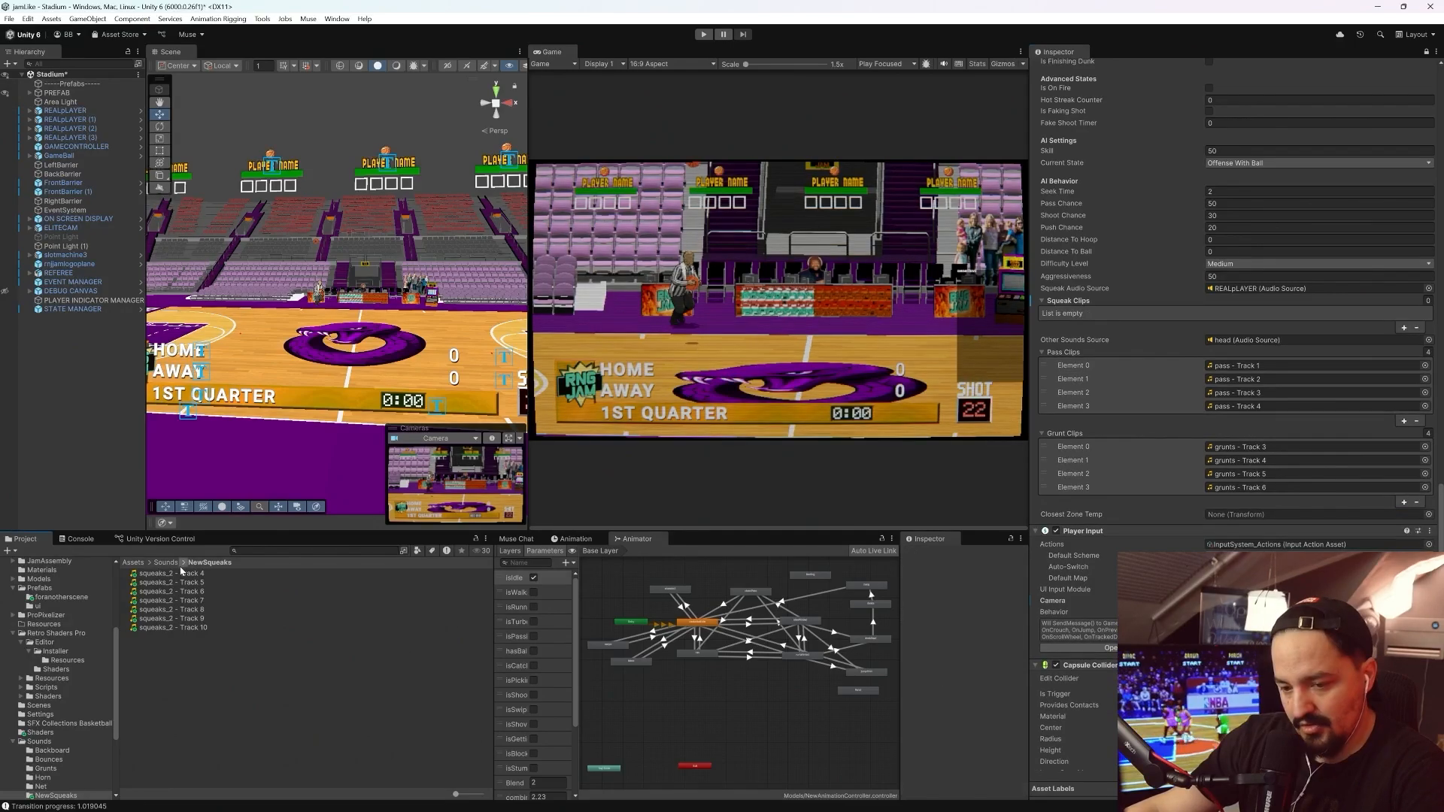
Empty REALpLAYER's Squeak Clips list and fill it with the seven clips squeaks_2 - Track 4 to squeaks_2 - Track 10
click(176, 574)
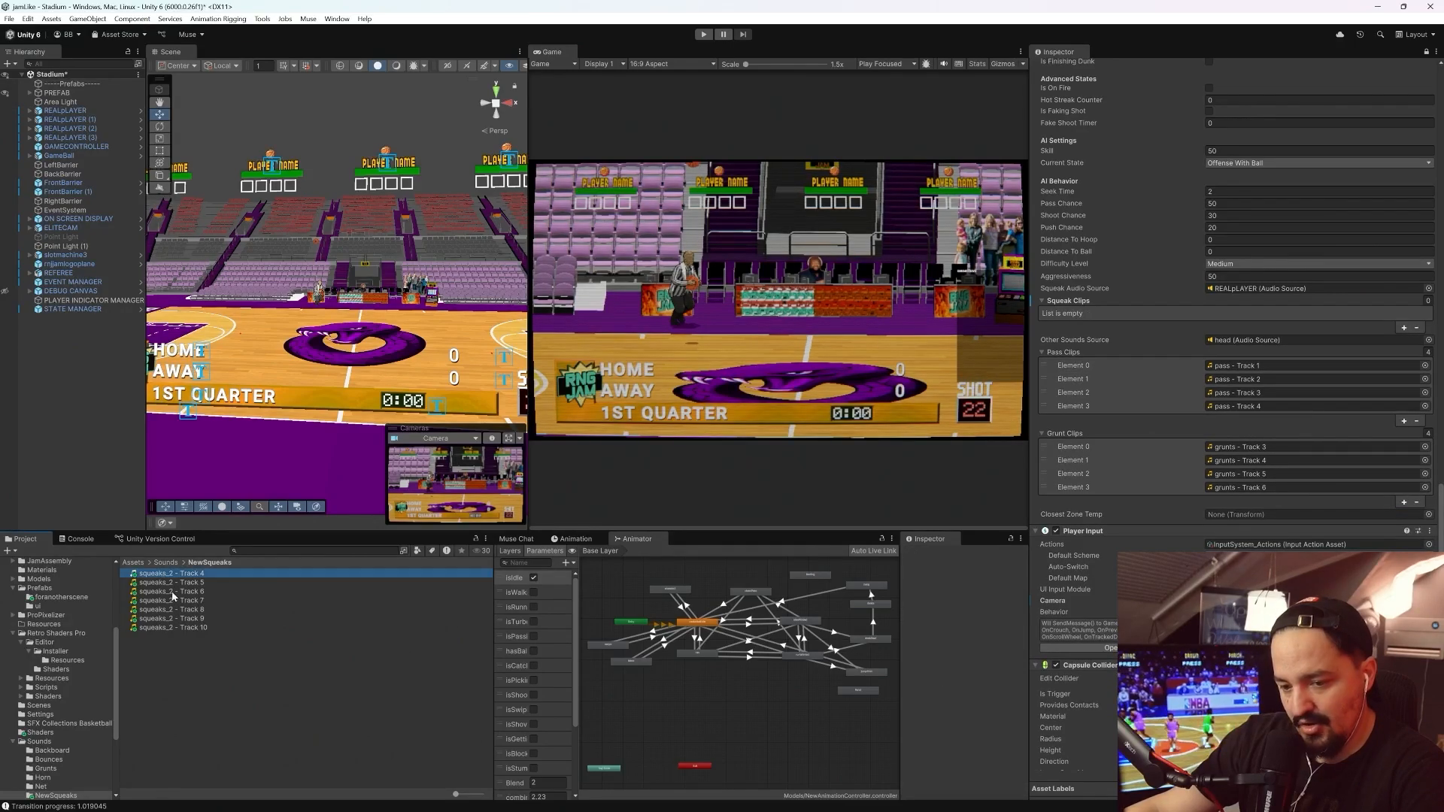
shift+click(172, 627)
drag(171, 626, 1081, 310)
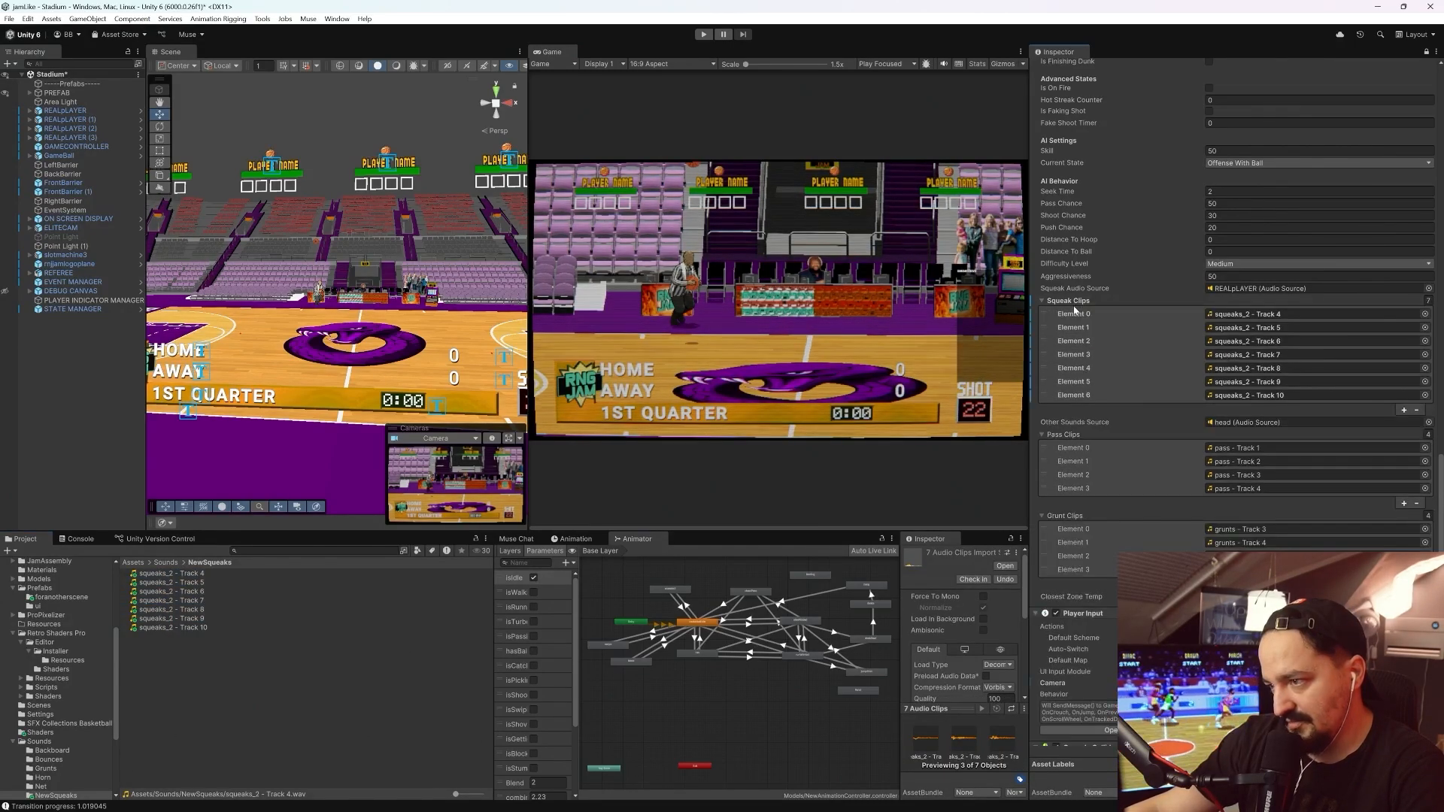
Open REALpLAYER's prefab overrides and compare its Player Controller (Script) changes with the prefab source
scroll(1081, 331, up, 10)
scroll(1083, 270, up, 8)
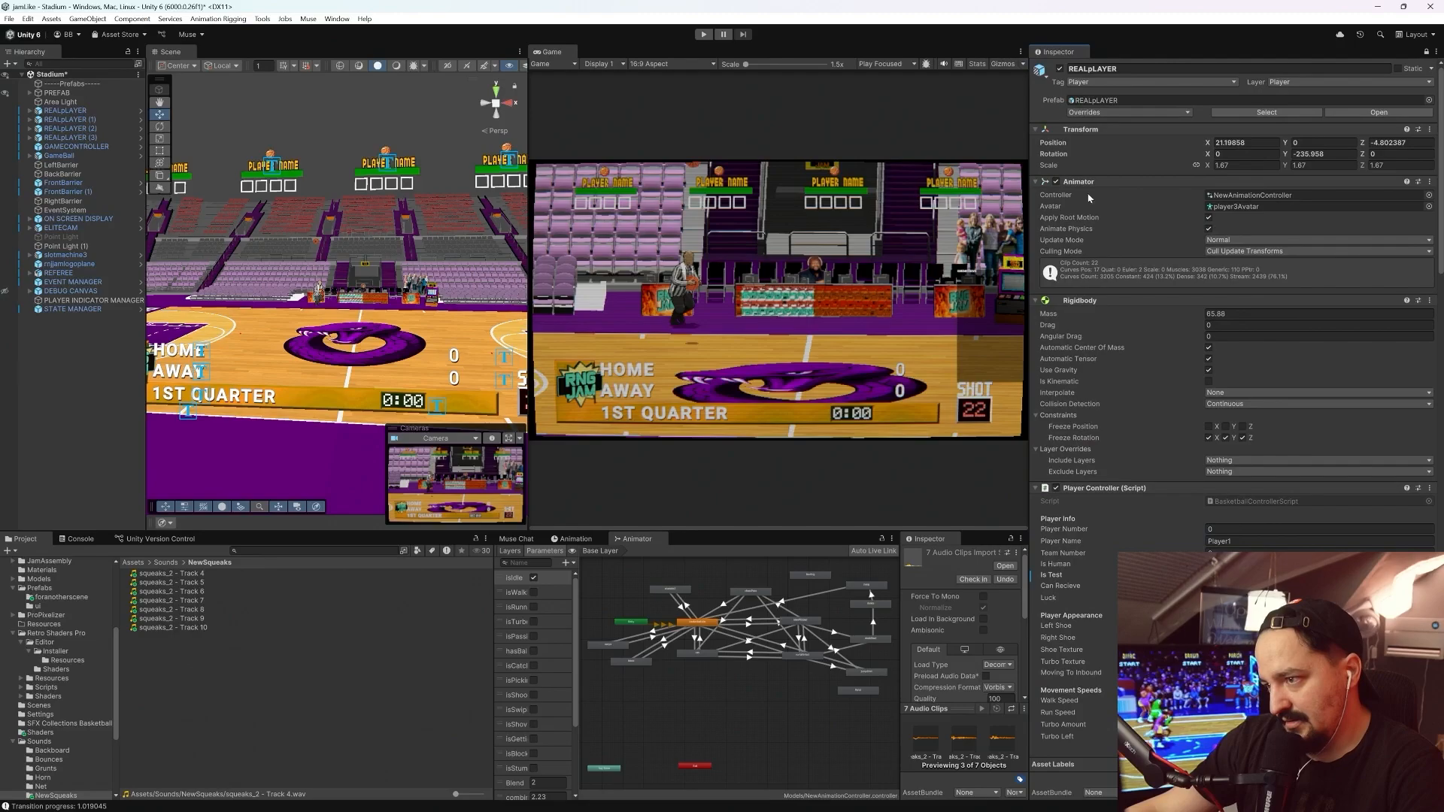
click(1097, 113)
click(1157, 179)
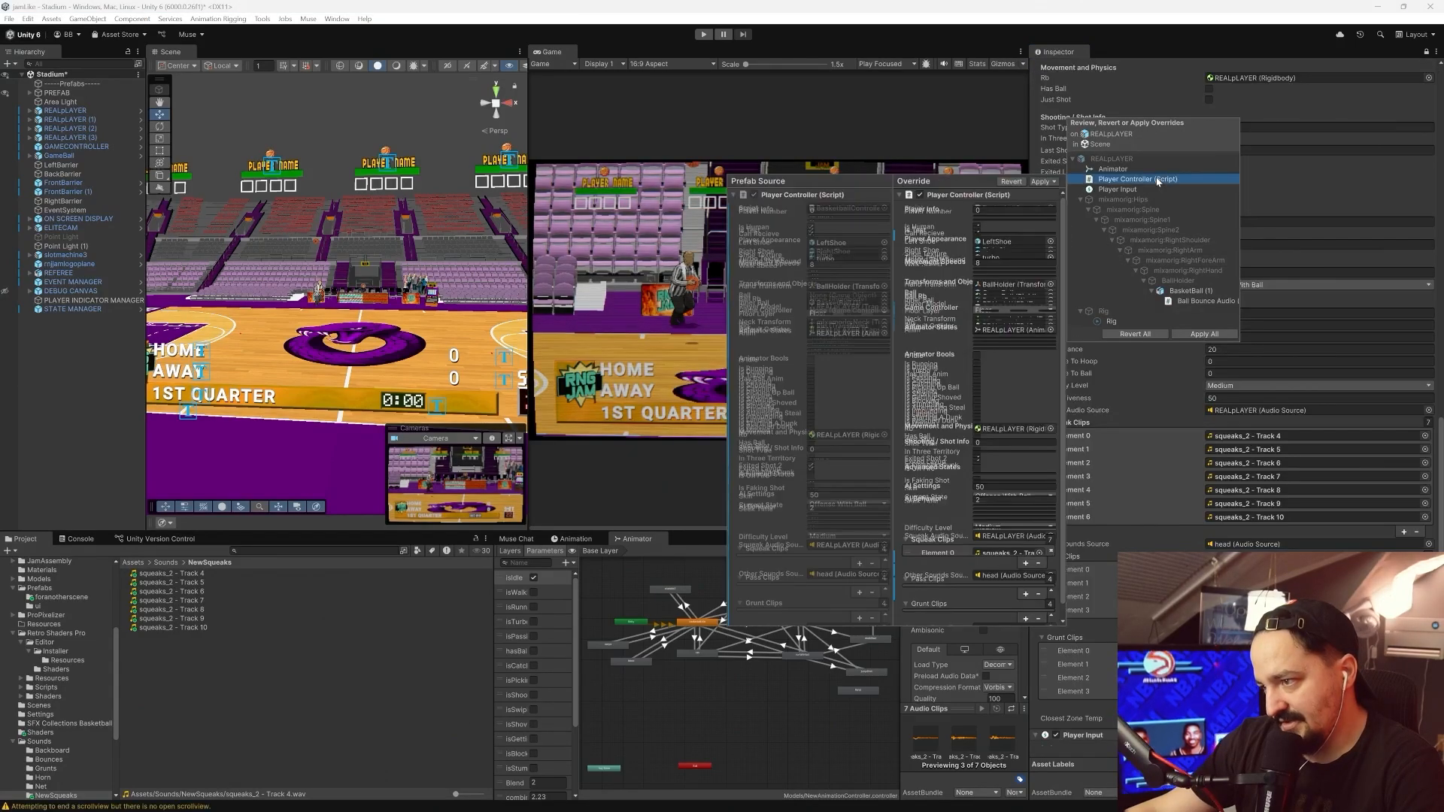
Switch to Visual Studio and open BasketballControllerScript.cs from the solution
key(alt+Tab)
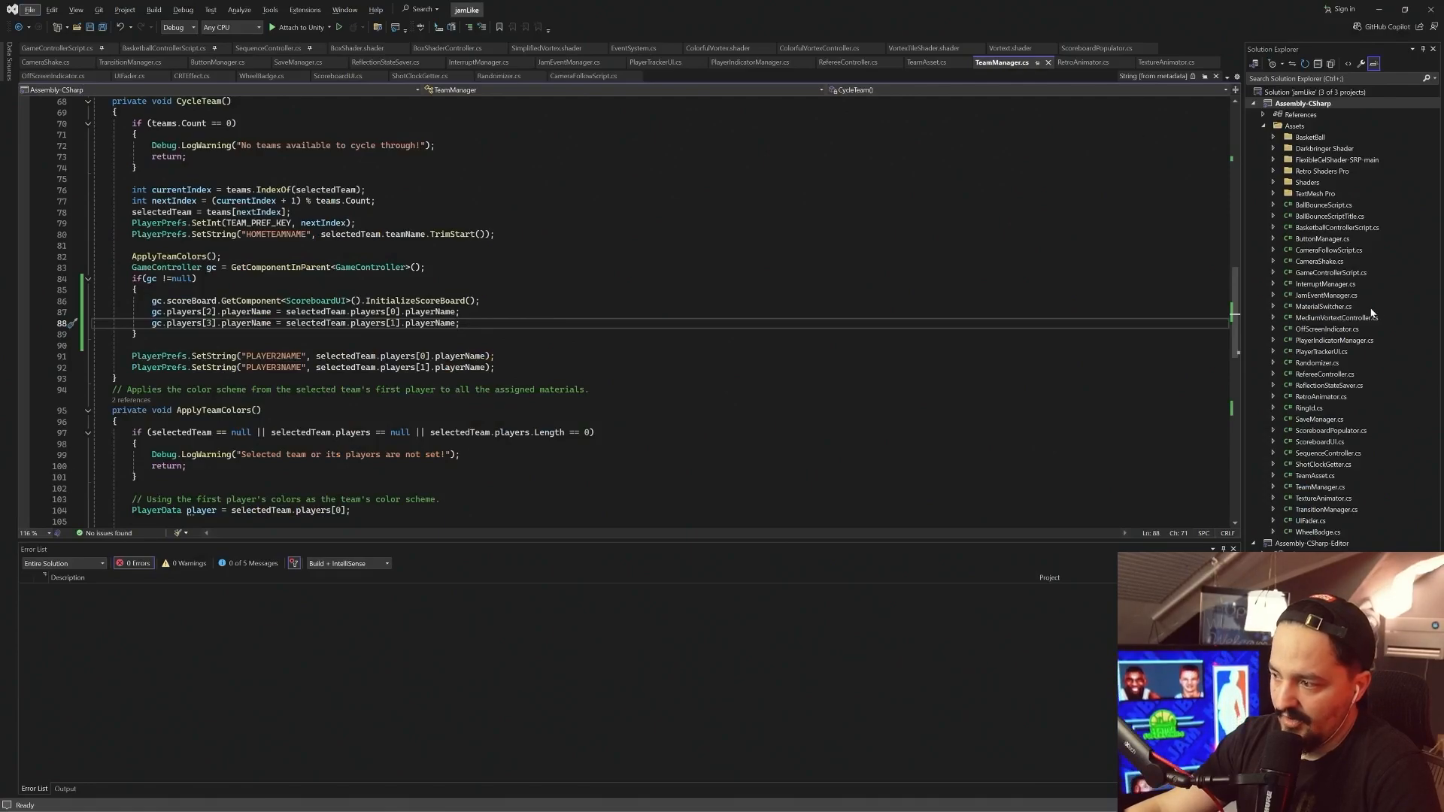
click(1332, 228)
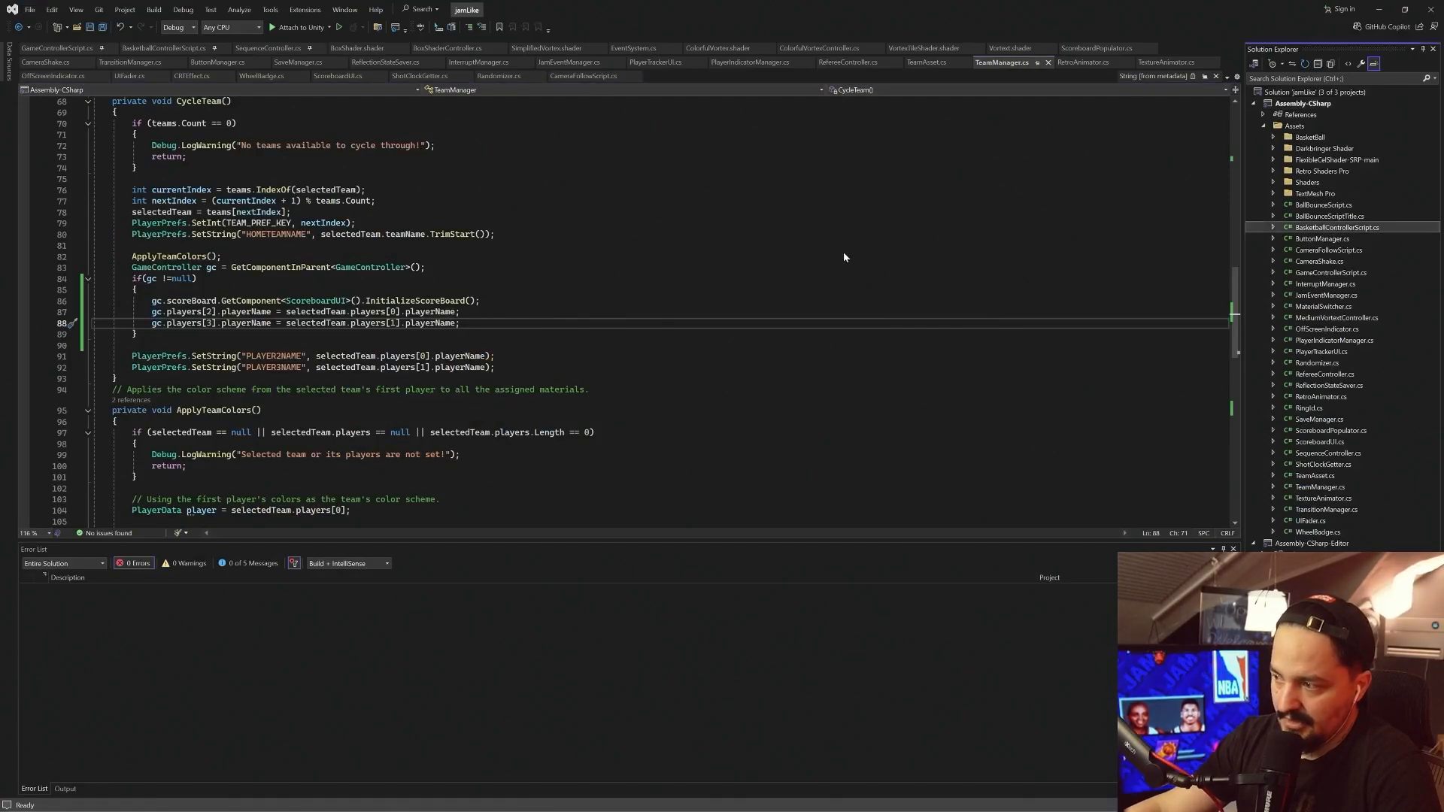
double_click(1315, 227)
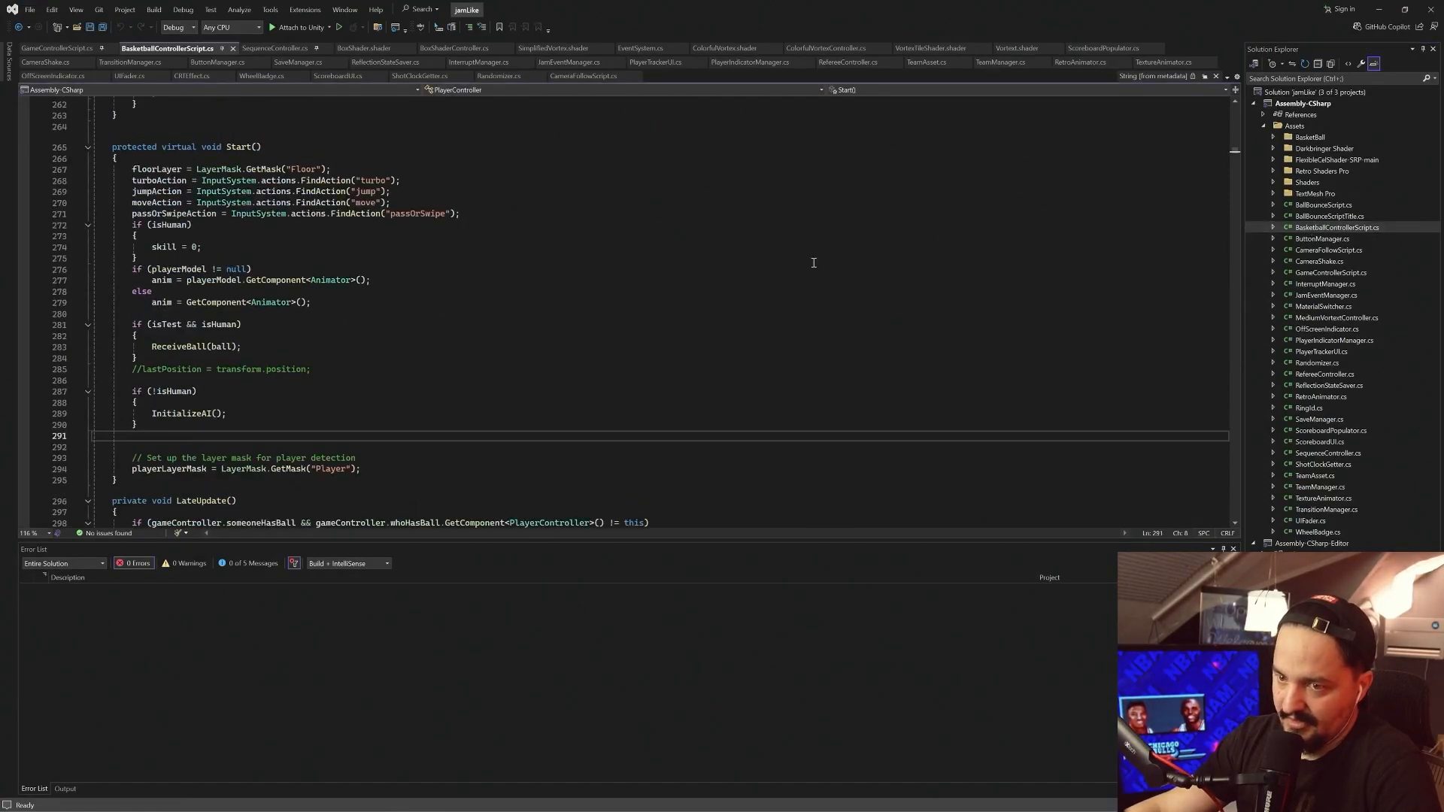
scroll(452, 243, down, 3)
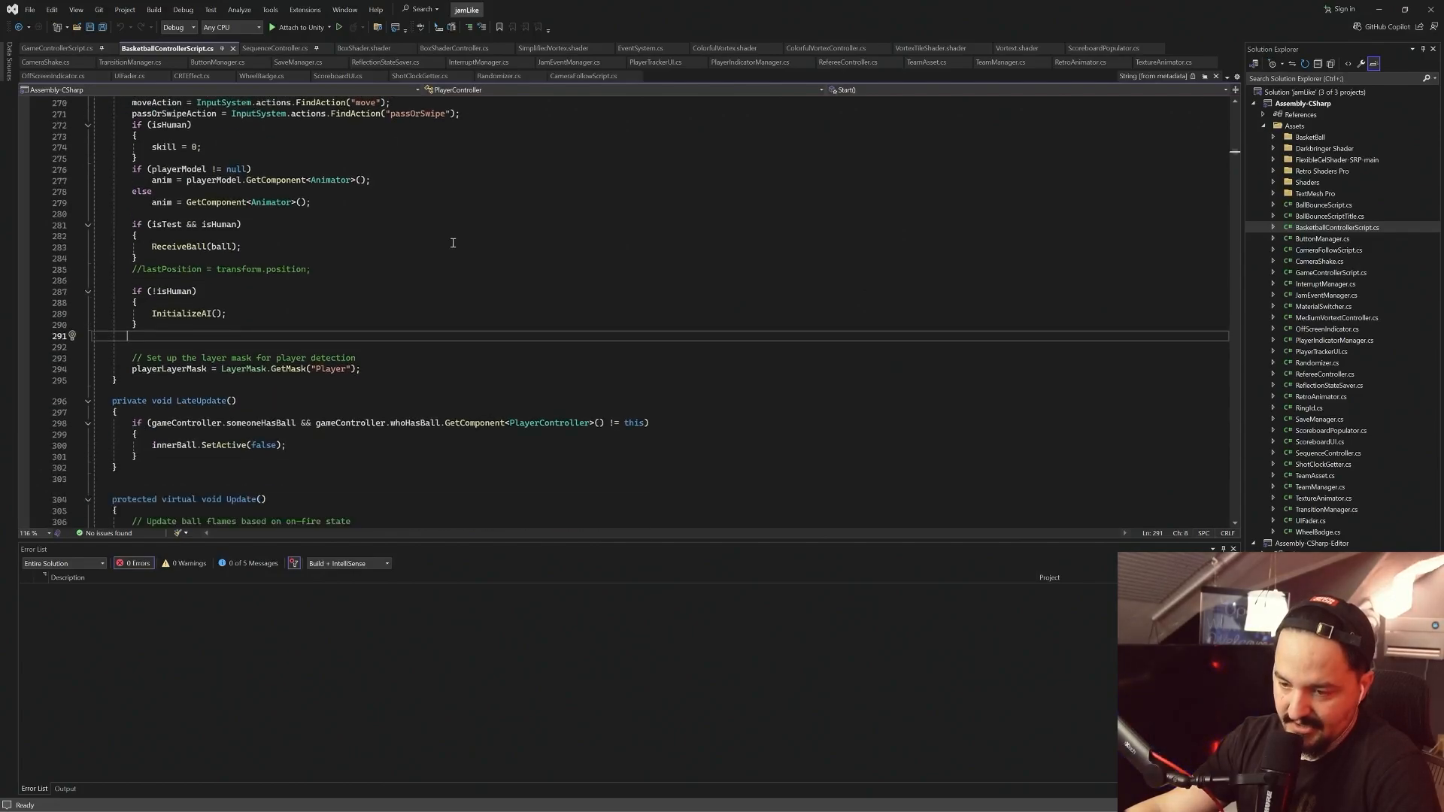
scroll(452, 243, down, 9)
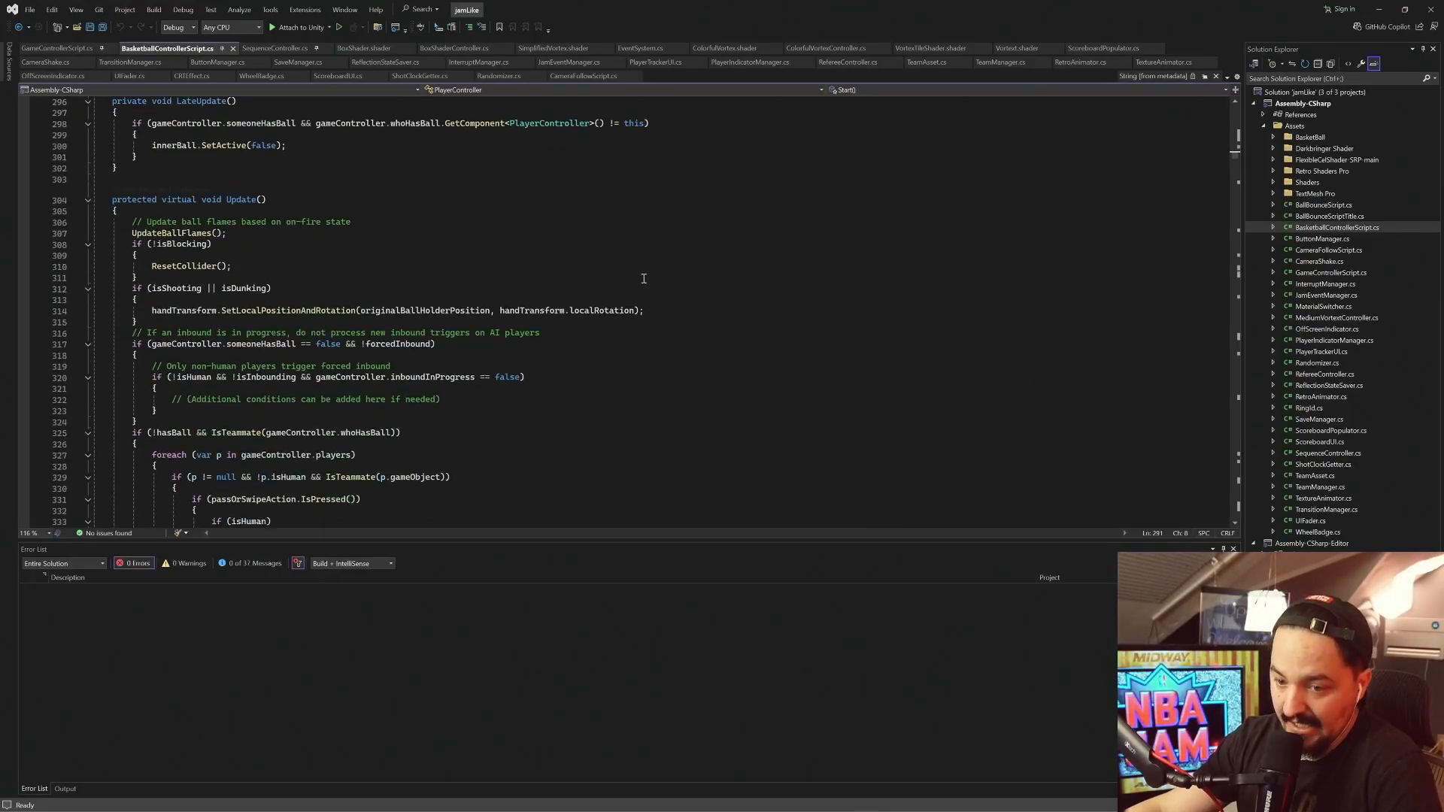
Search the script for "squeak" and go to the CheckForSqueak definition to examine its cooldown and random-chance conditions
key(ctrl+f)
text(squeak)
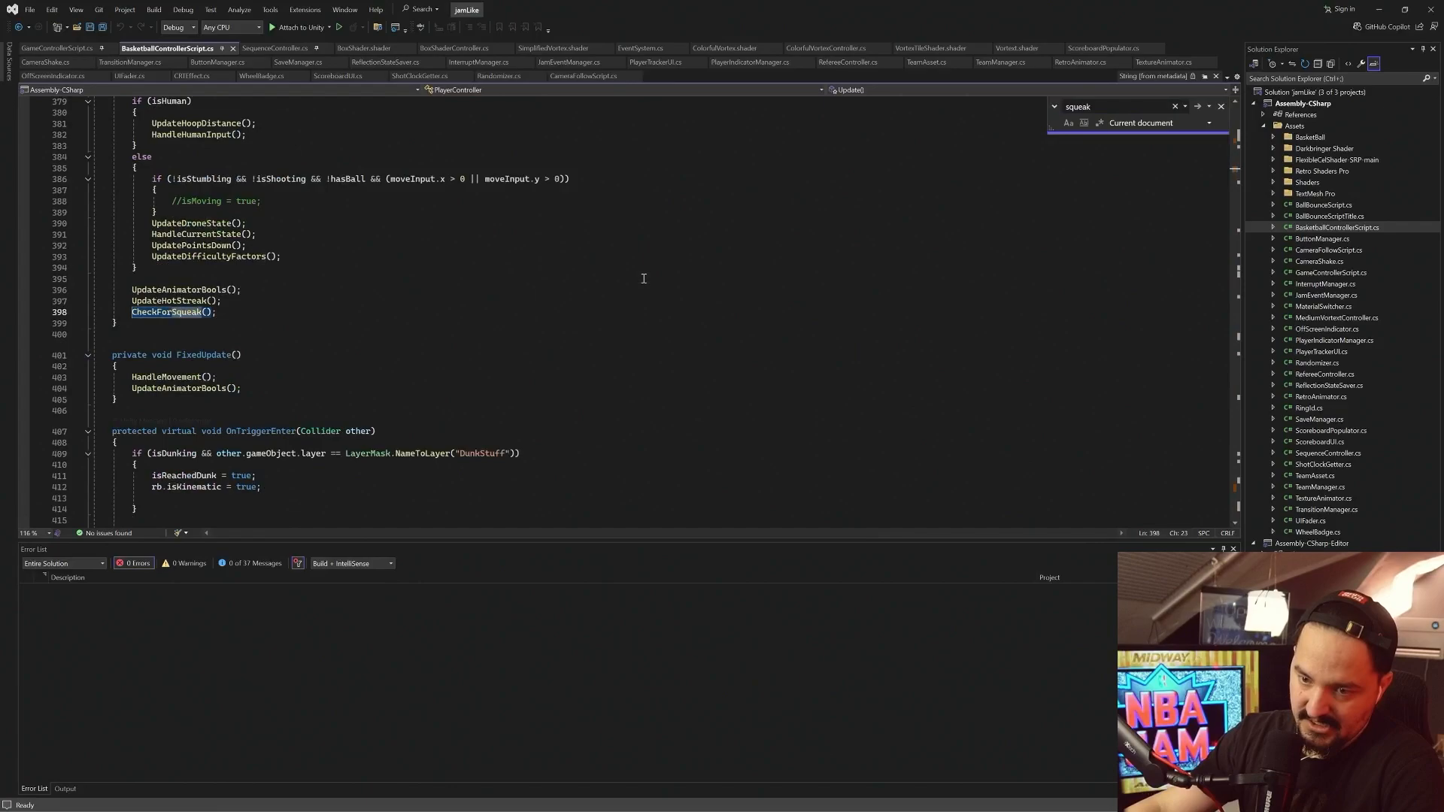
ctrl+click(184, 316)
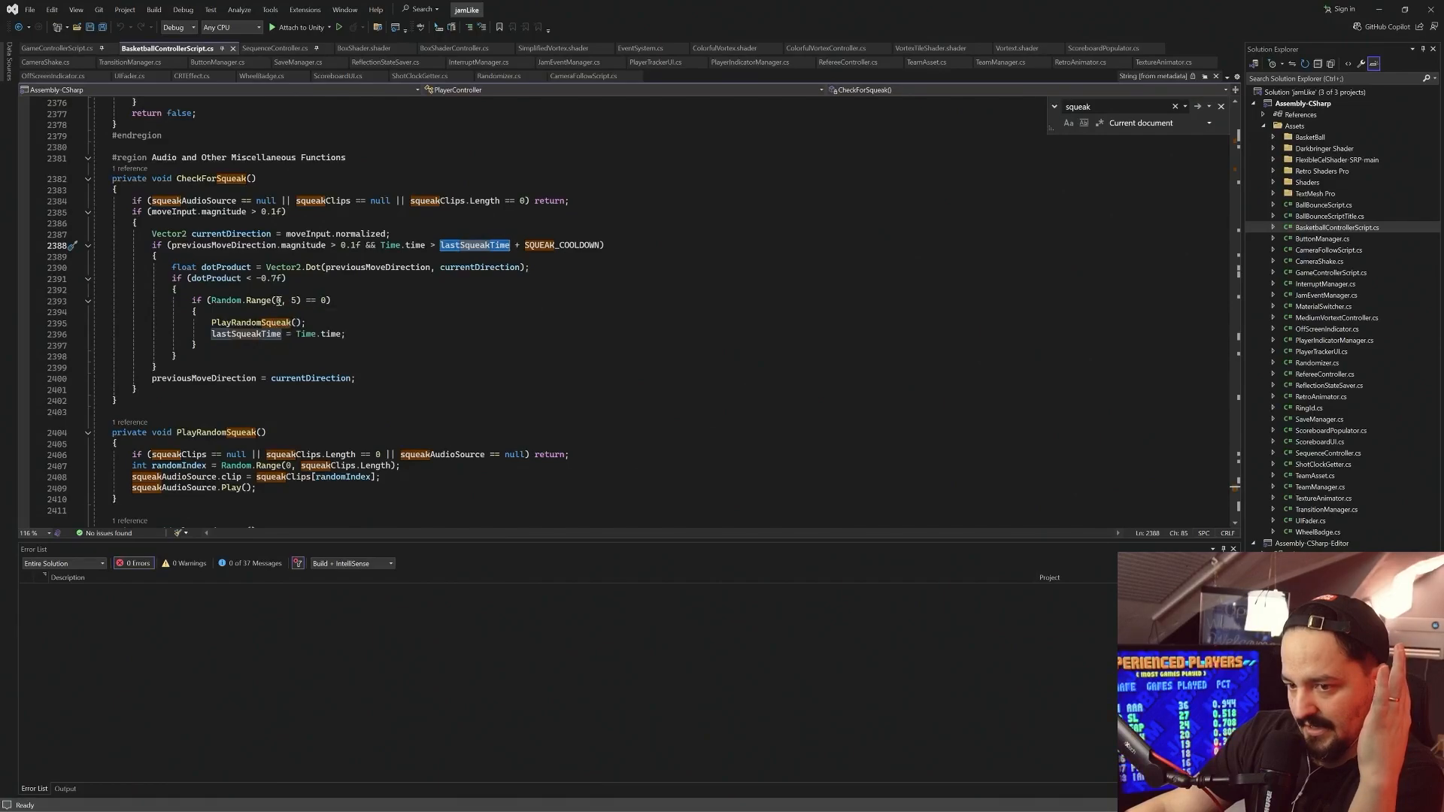
click(392, 304)
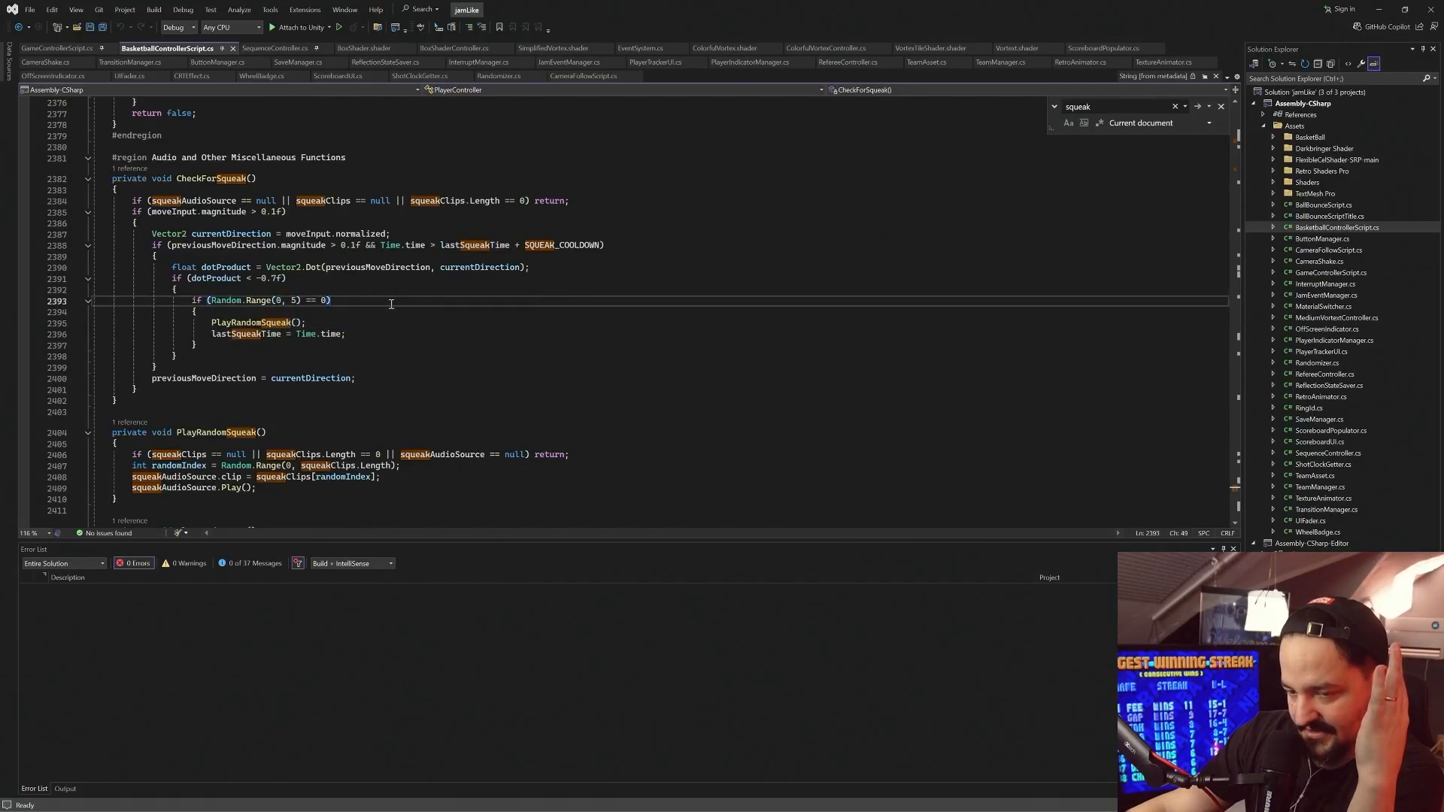
Set the SQUEAK_COOLDOWN constant to 0.8f, and select the upper bound of Random.Range in CheckForSqueak
ctrl+click(547, 246)
click(313, 312)
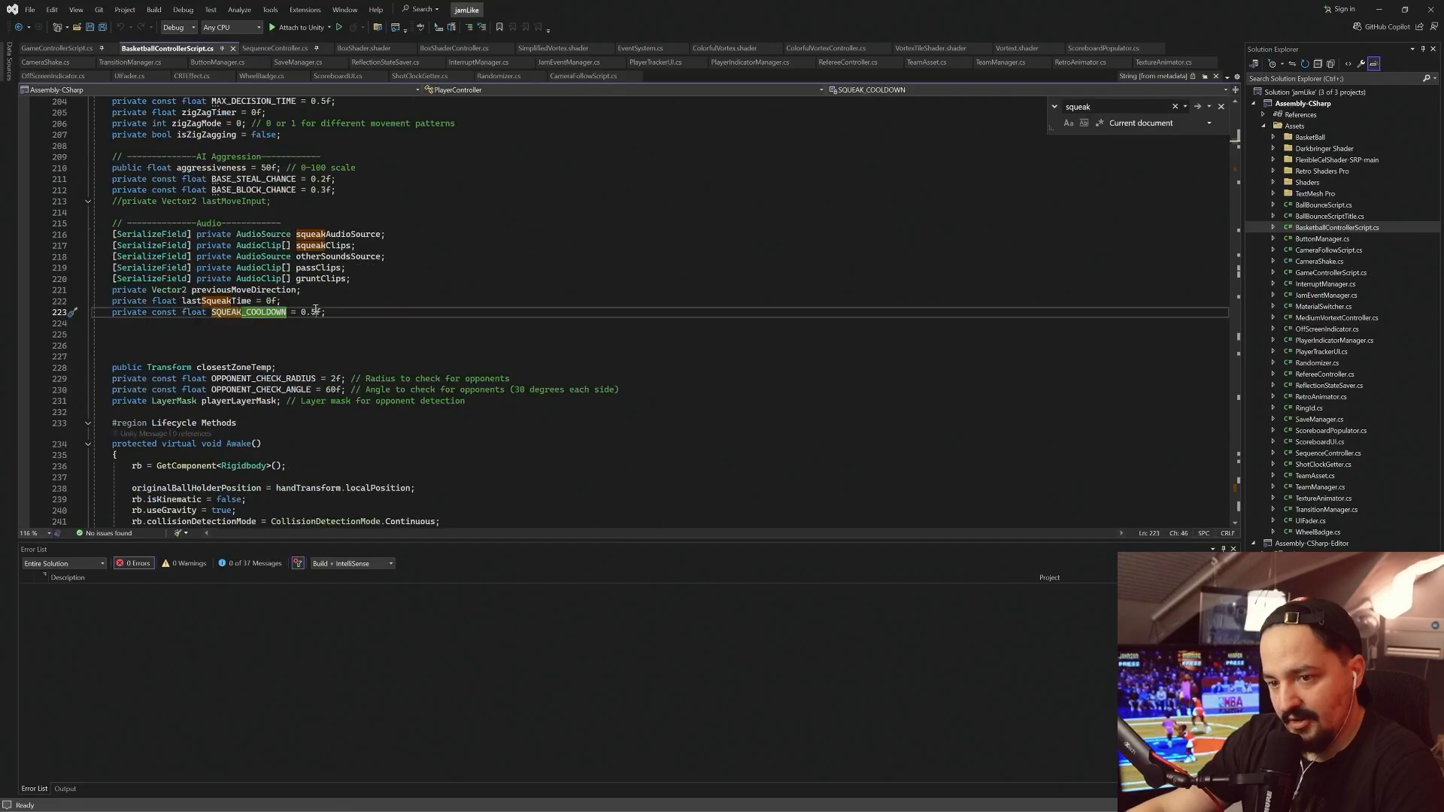
text(8) == 0))
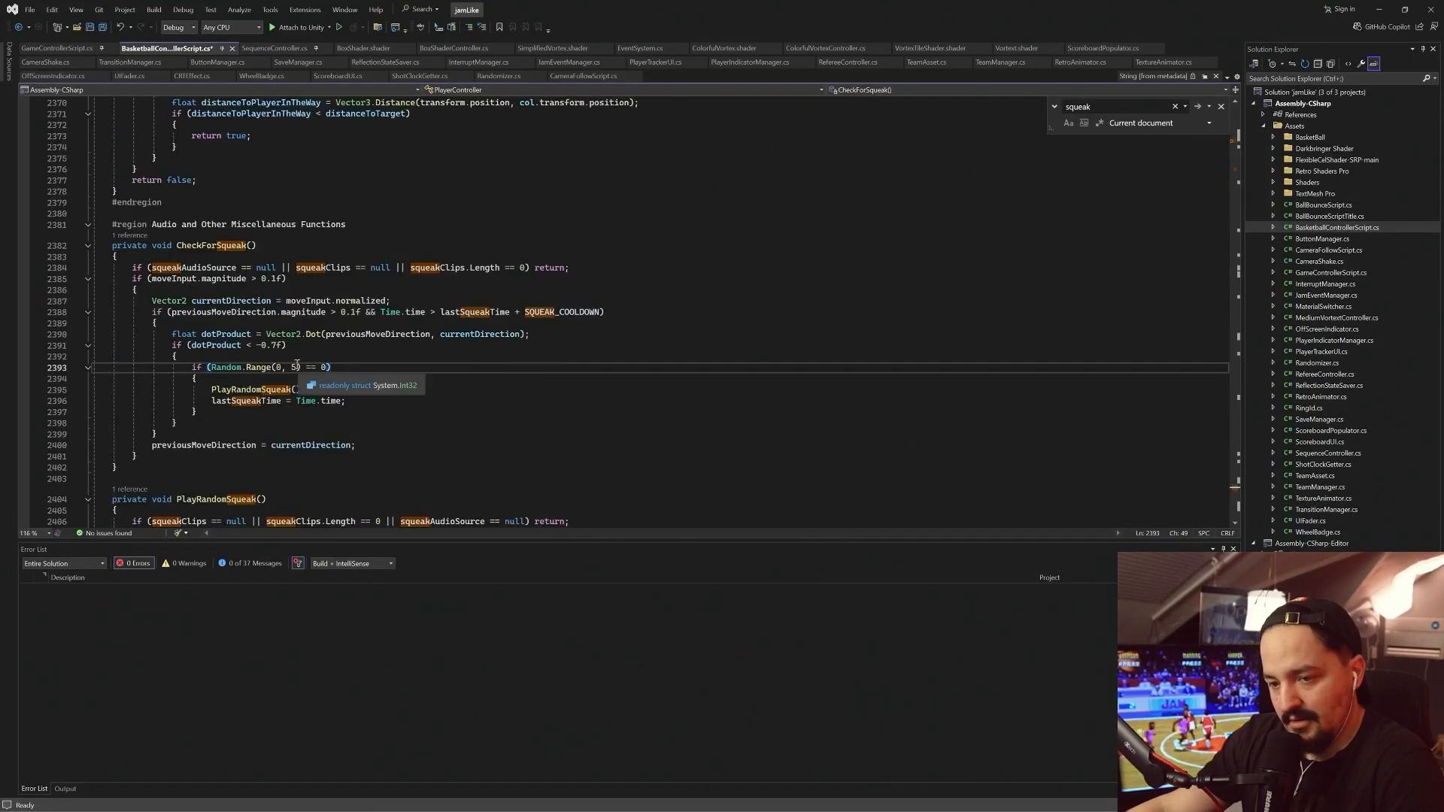
drag(295, 367, 292, 368)
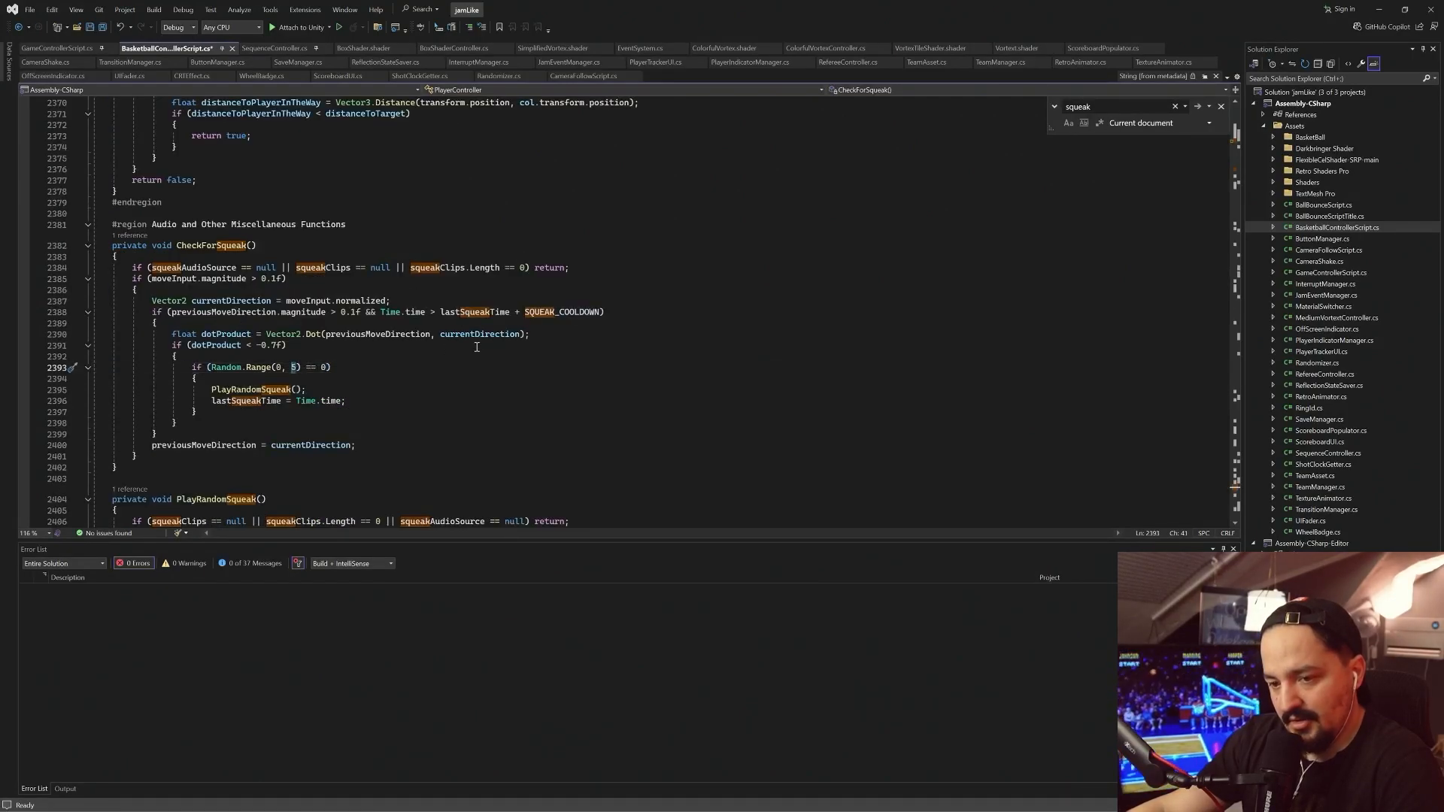
Switch back to Unity, widen the Game view, and playtest the match with the new squeak sounds before stopping the run
key(alt+Tab)
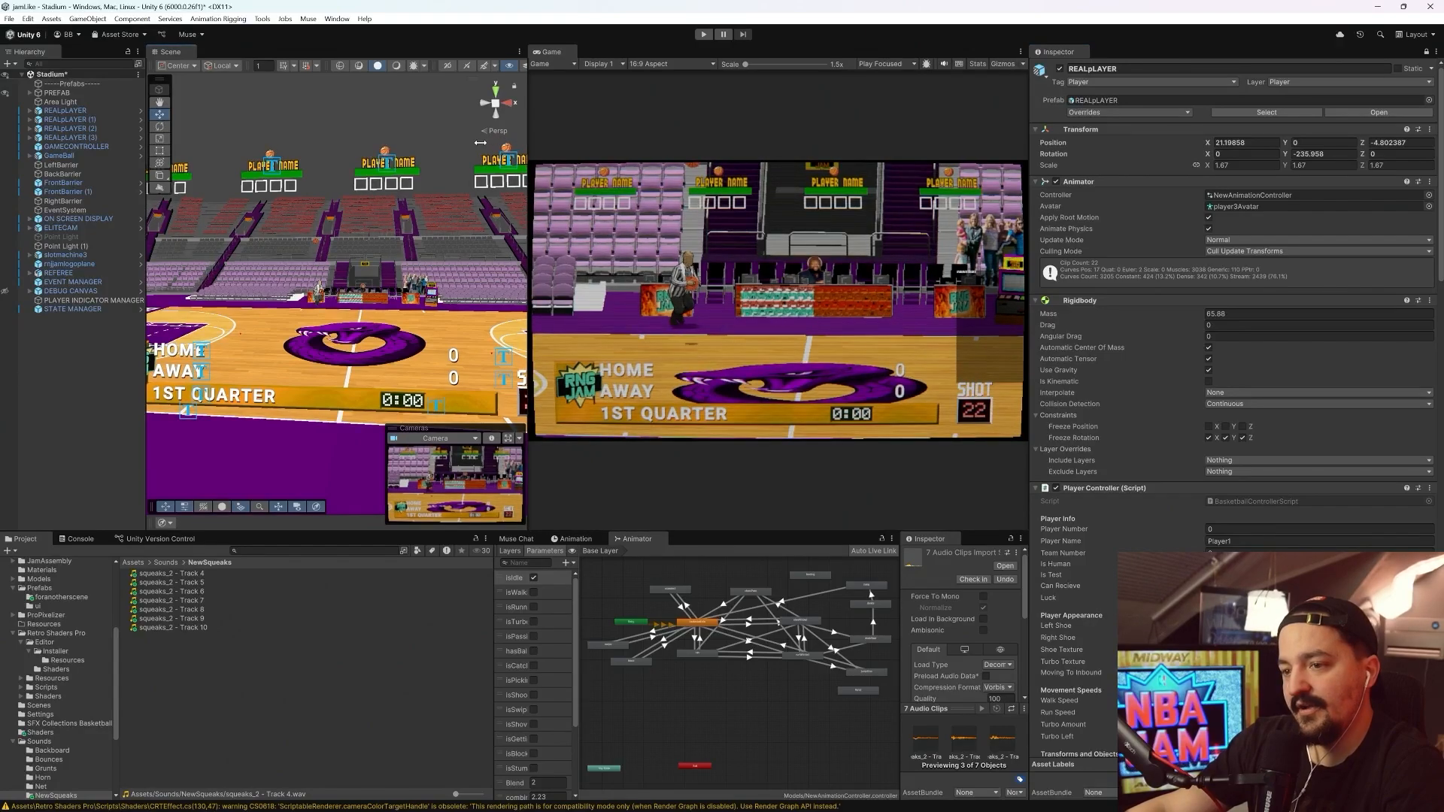
drag(528, 143, 454, 143)
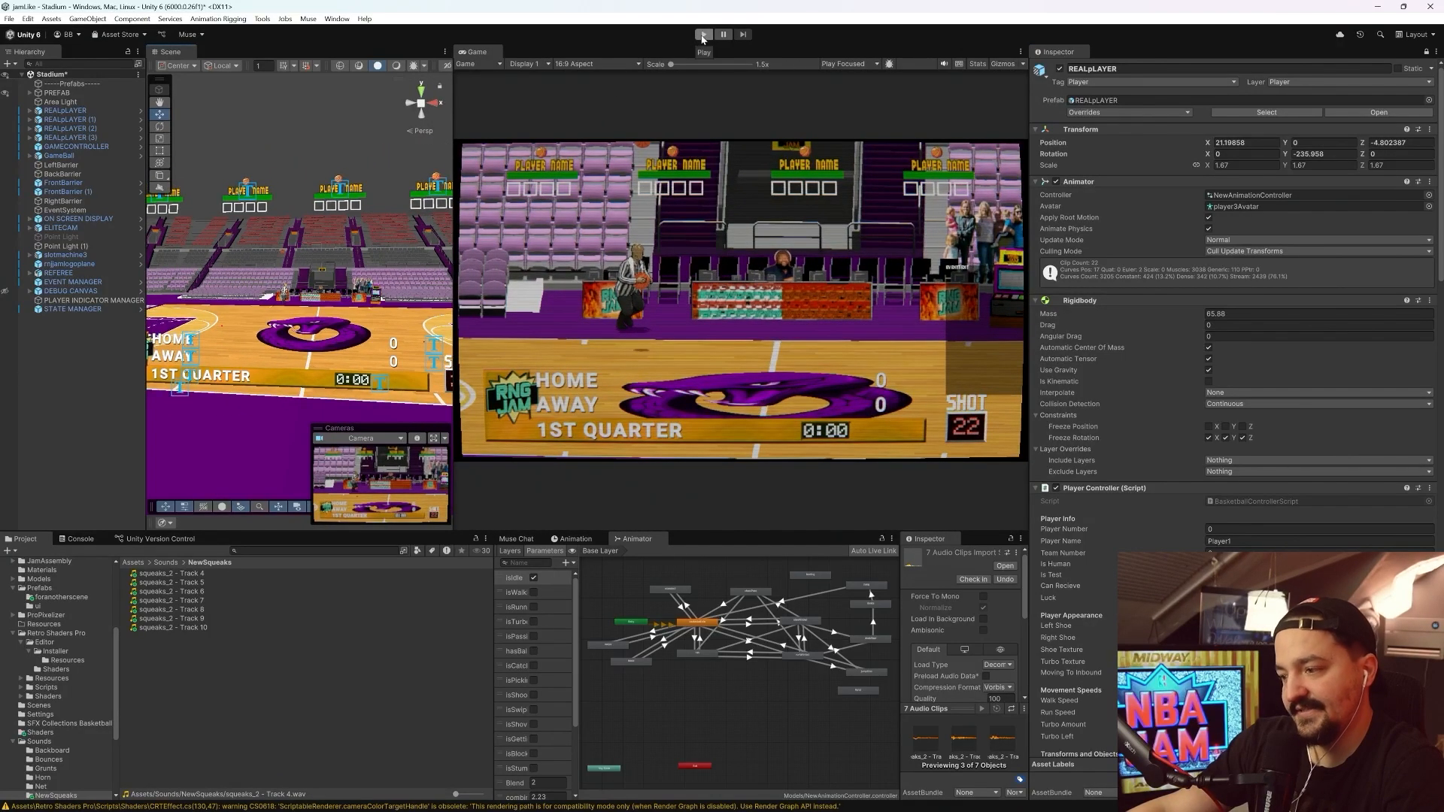
click(703, 35)
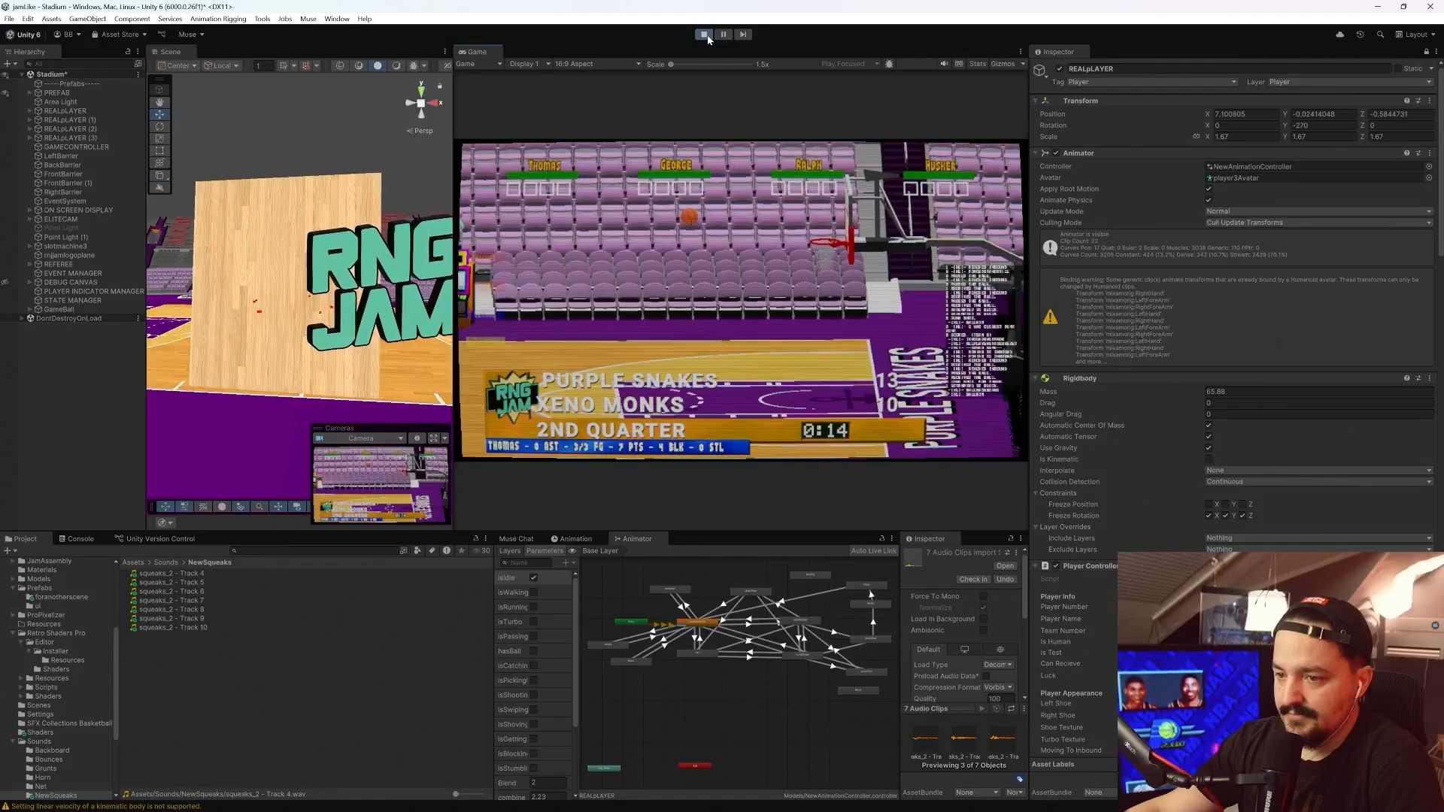
click(706, 36)
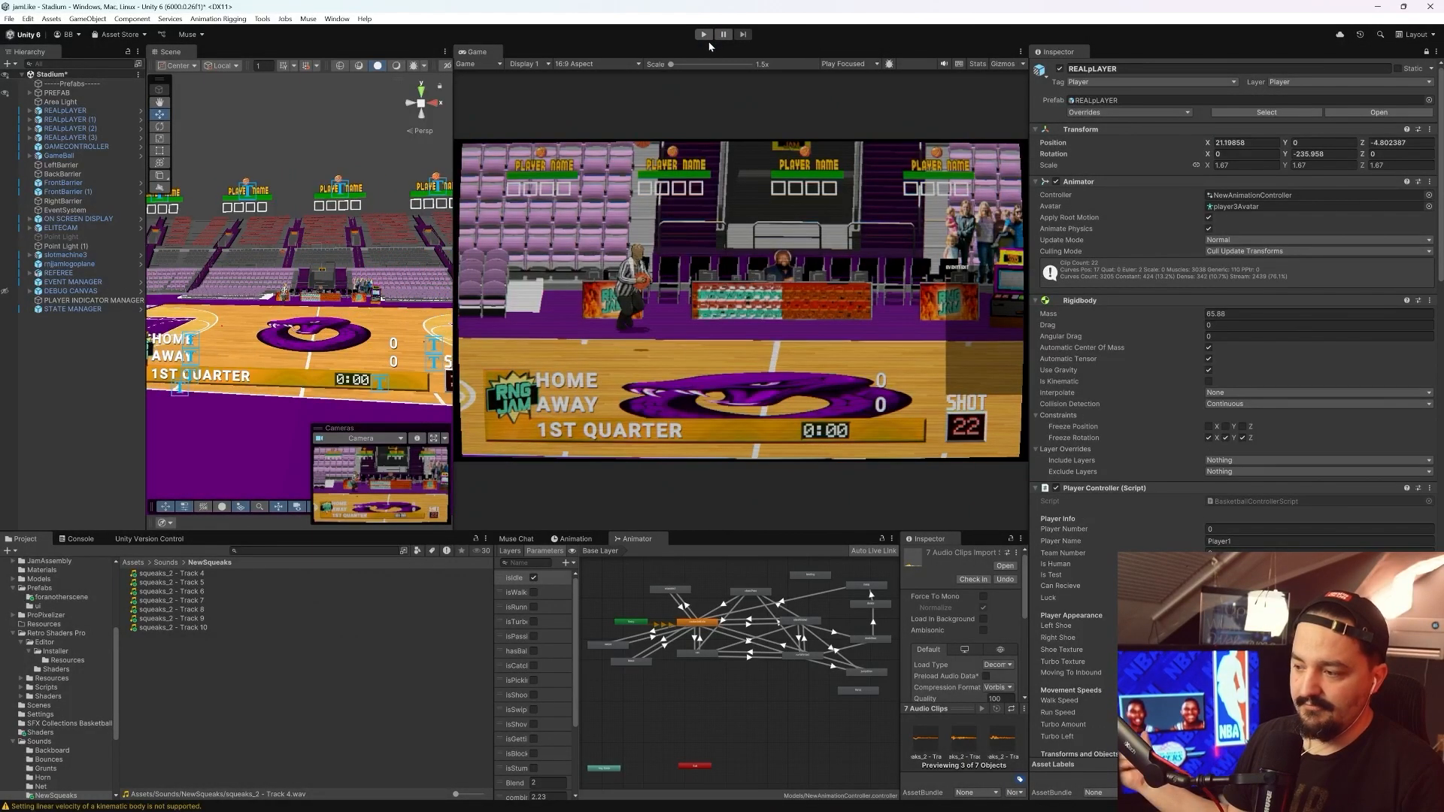